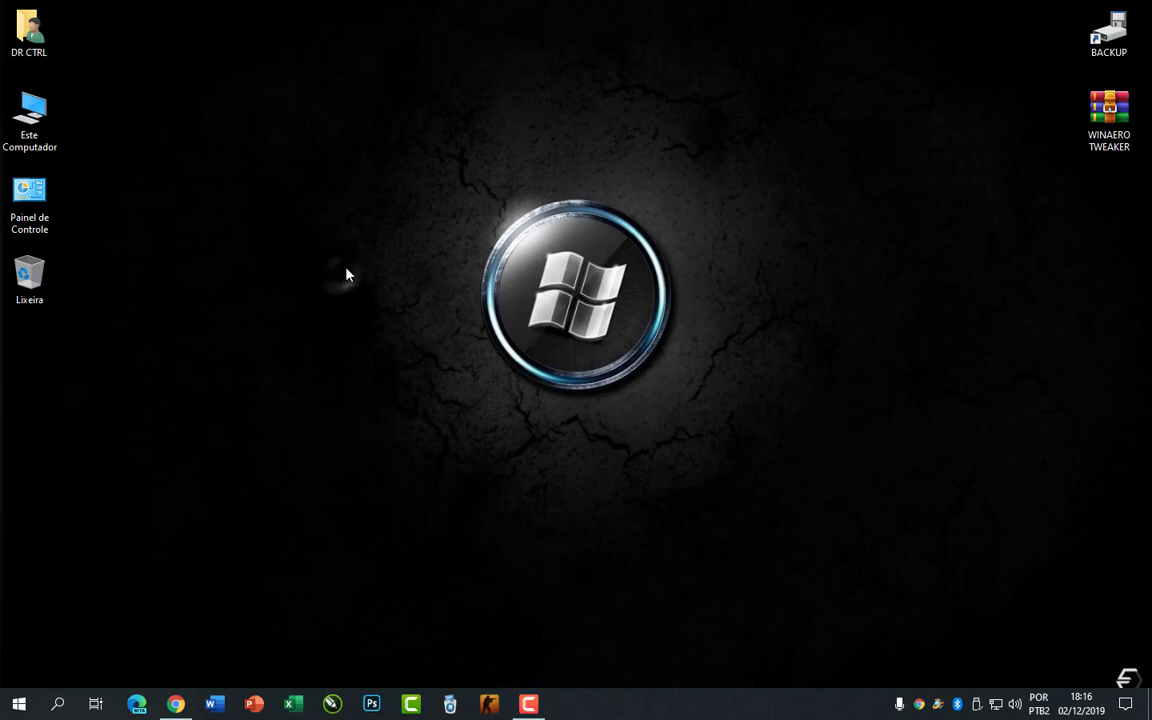
Open the user's personal folder from the desktop, look over the folders inside it and close the window
click(347, 274)
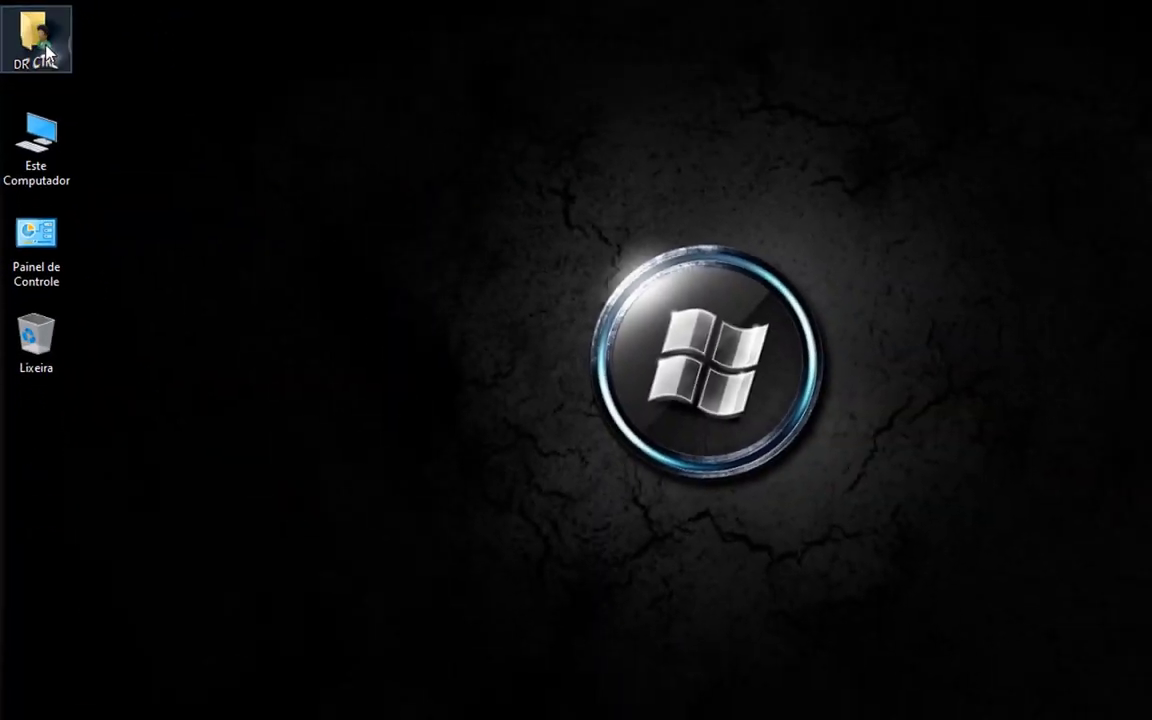
double_click(115, 128)
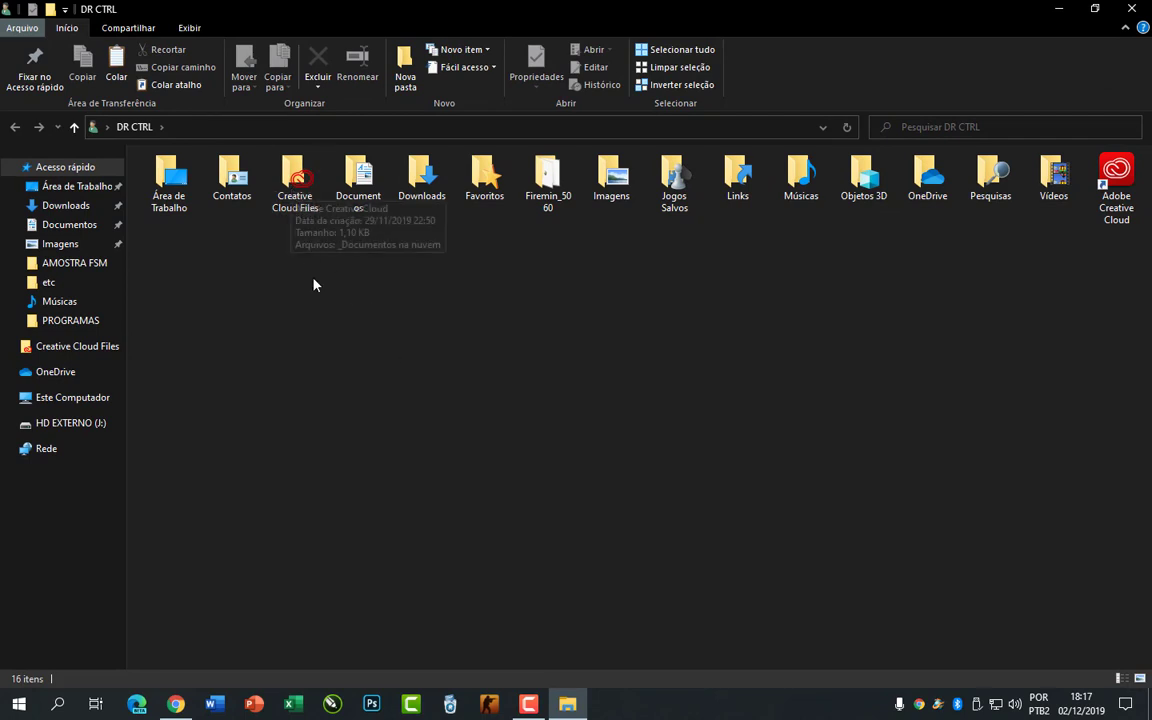
mouse_move(296, 177)
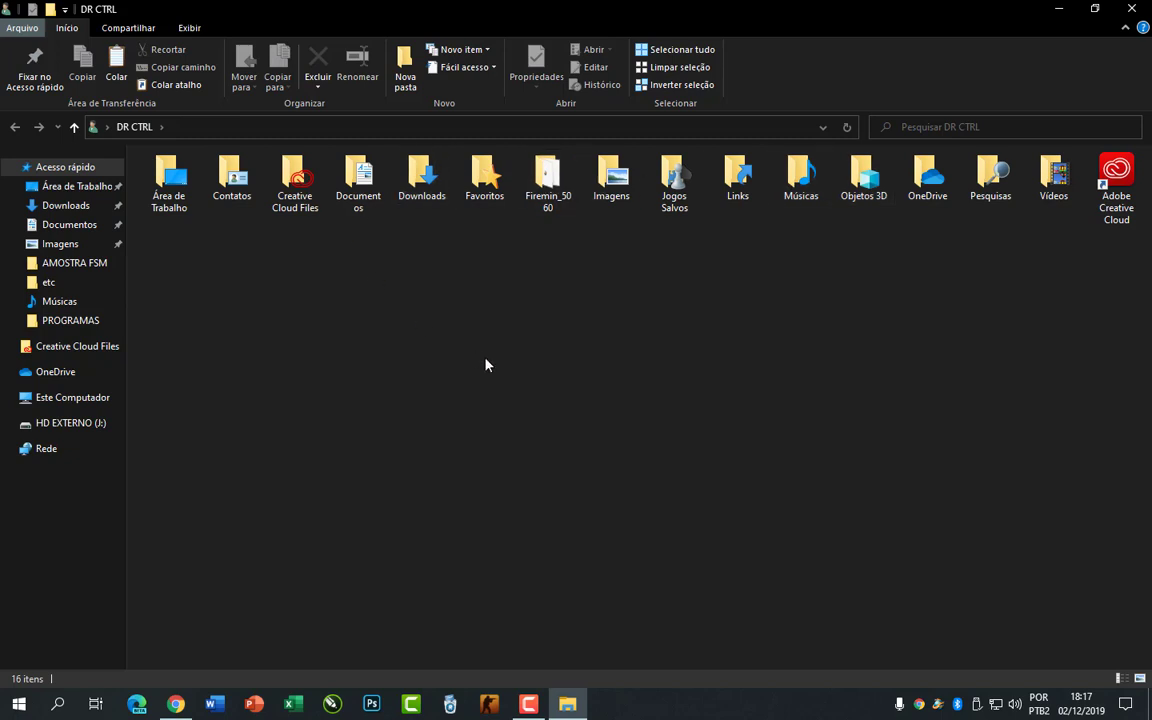
click(1129, 20)
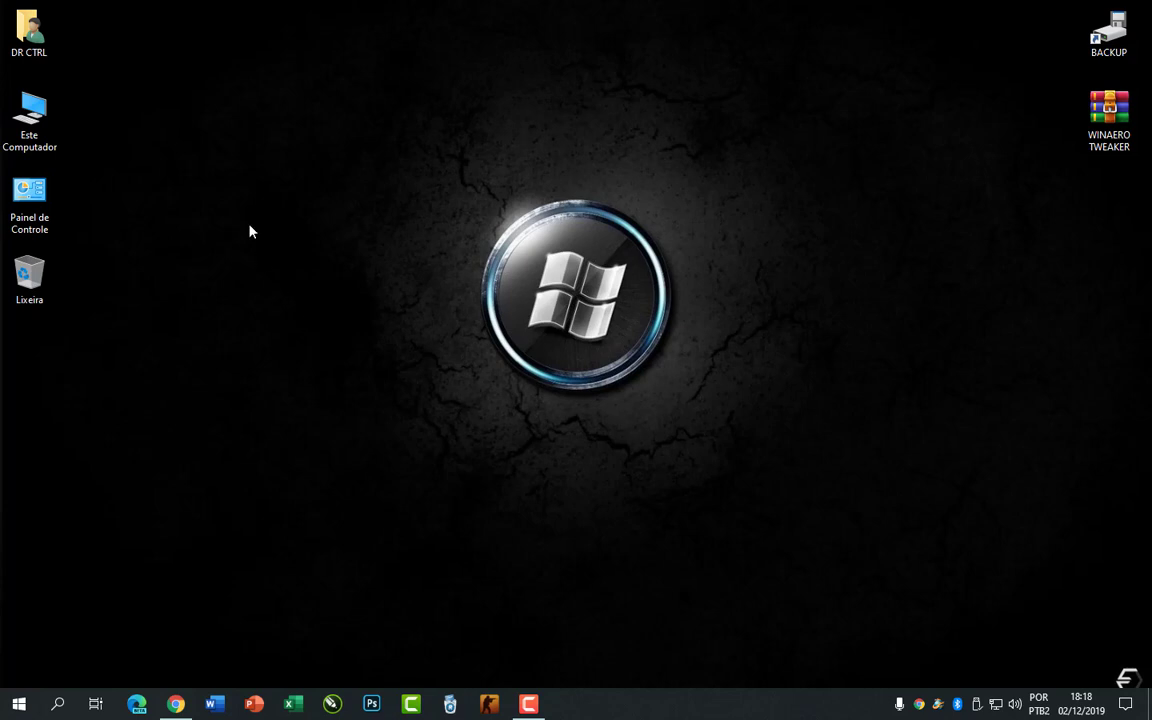
Create a text document named TESTE on the desktop and move it to a free spot further down
click(250, 231)
right_click(268, 207)
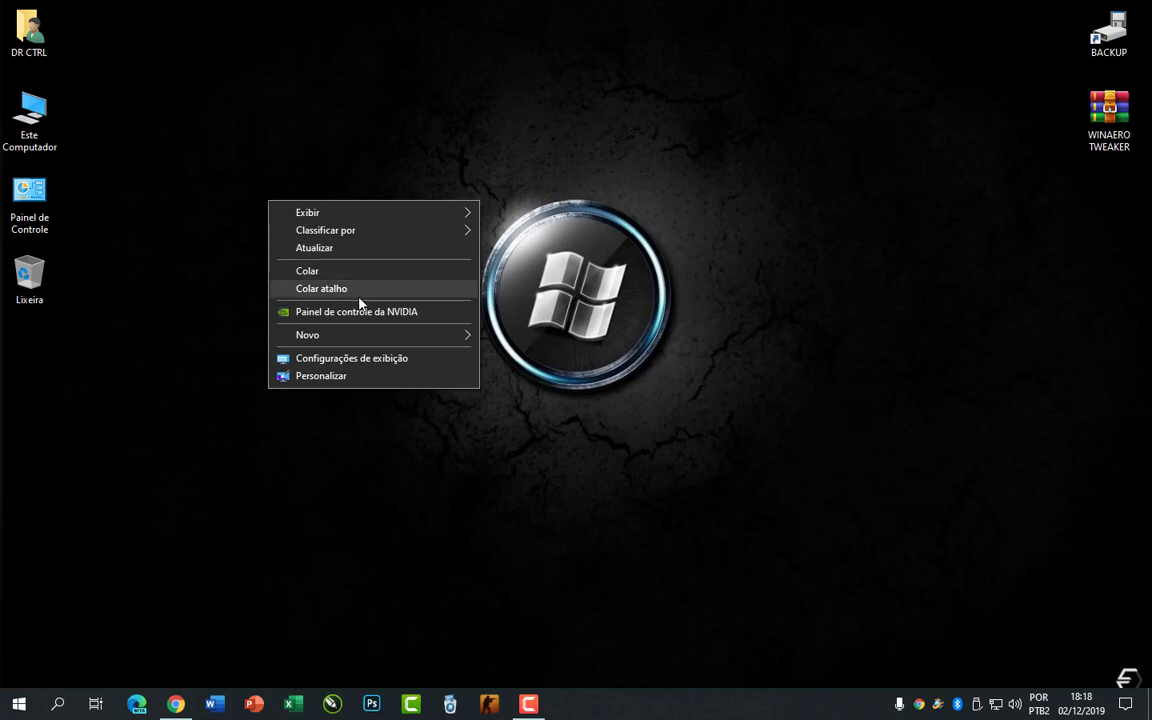
mouse_move(364, 338)
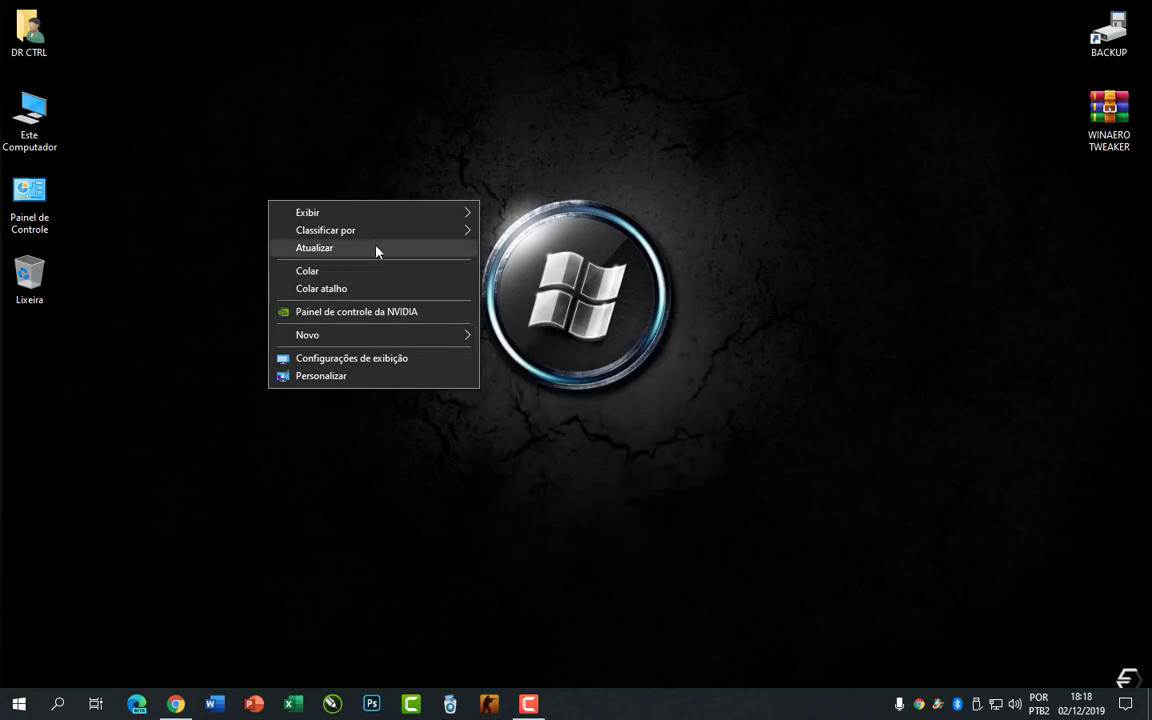
mouse_move(471, 217)
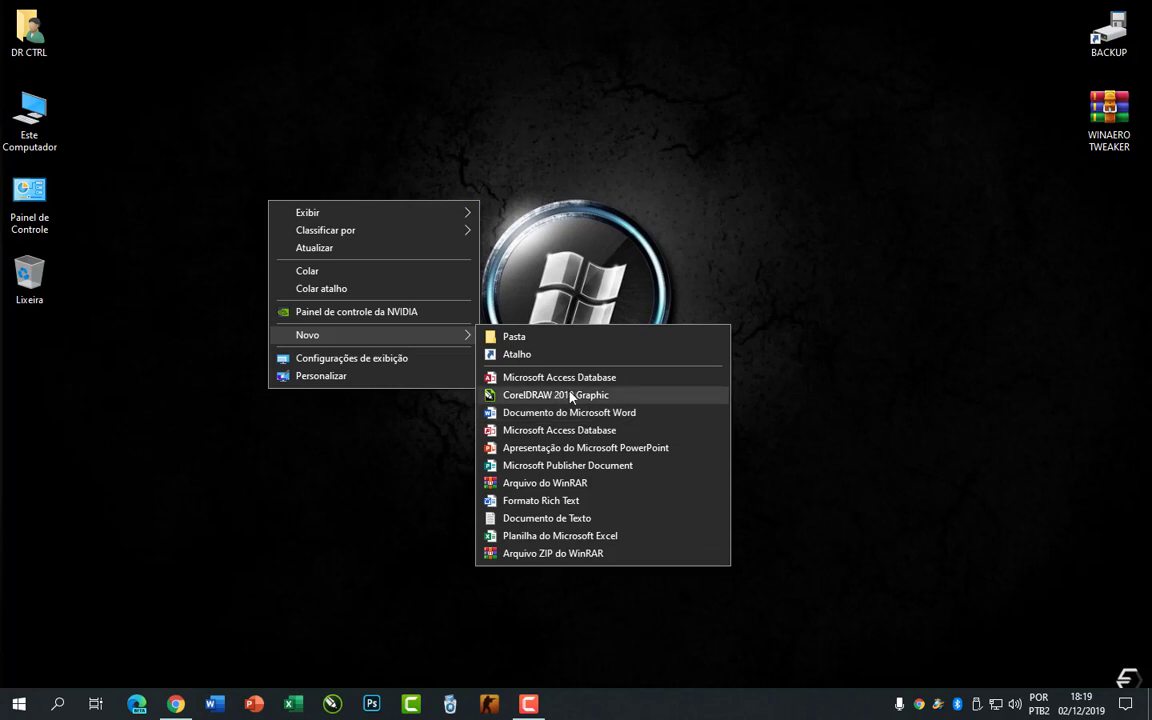
click(554, 523)
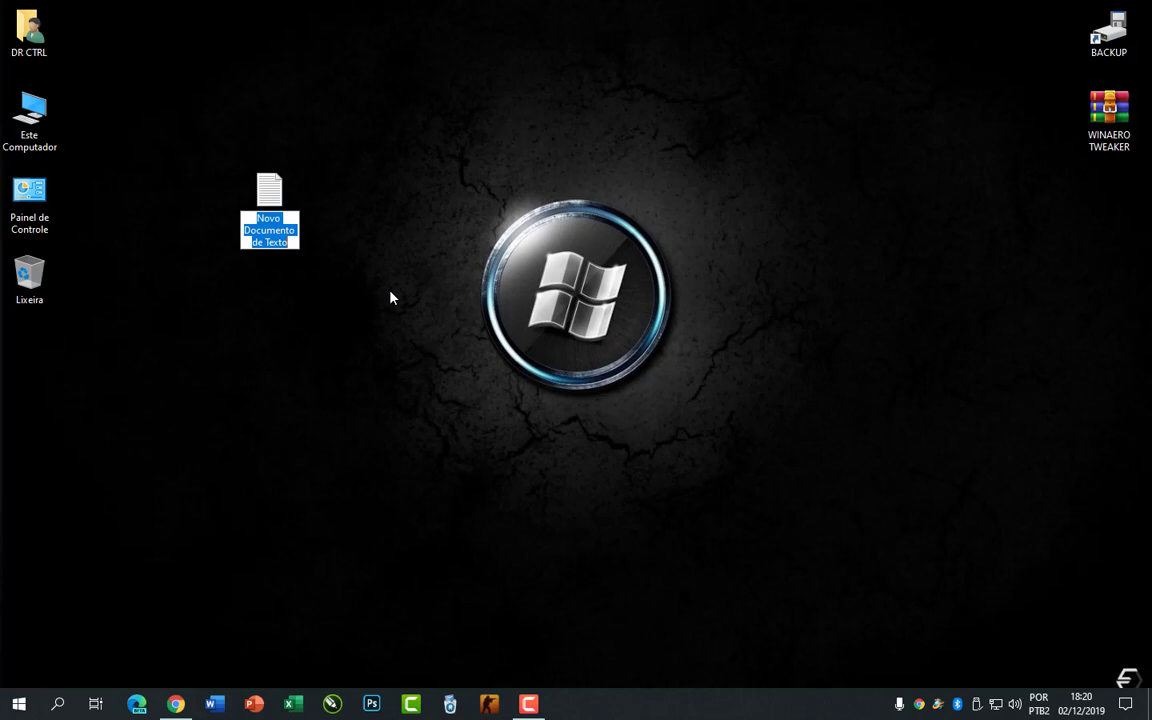
text(TESTE)
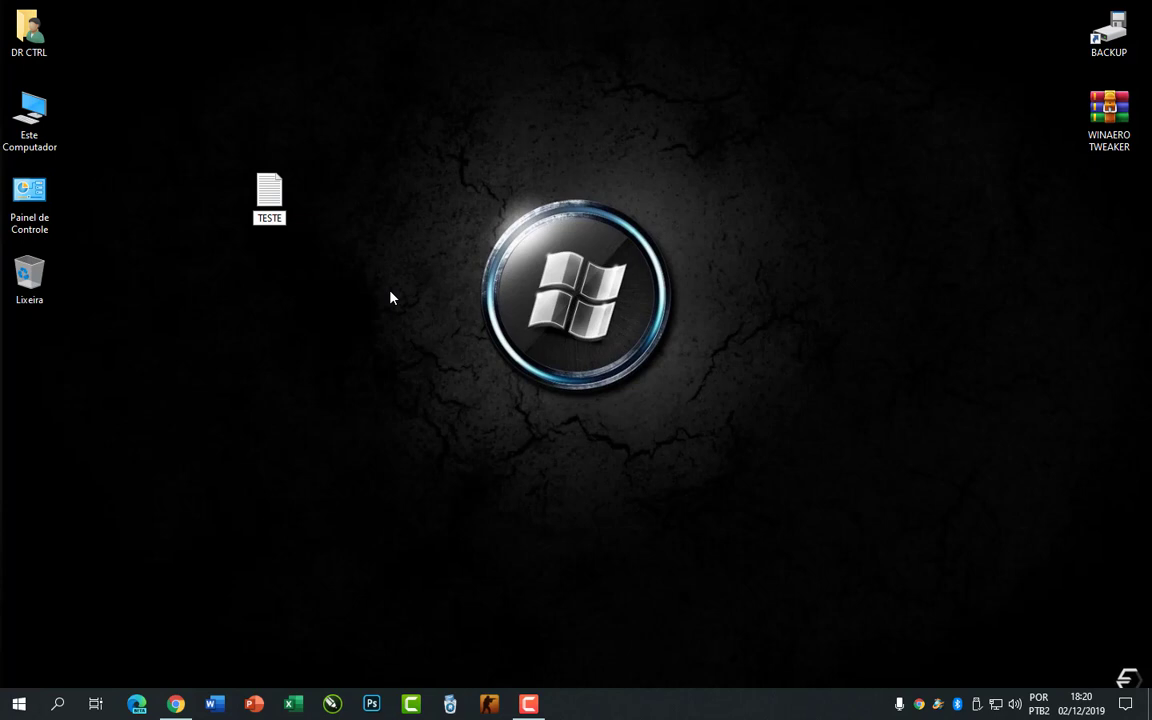
key(Return)
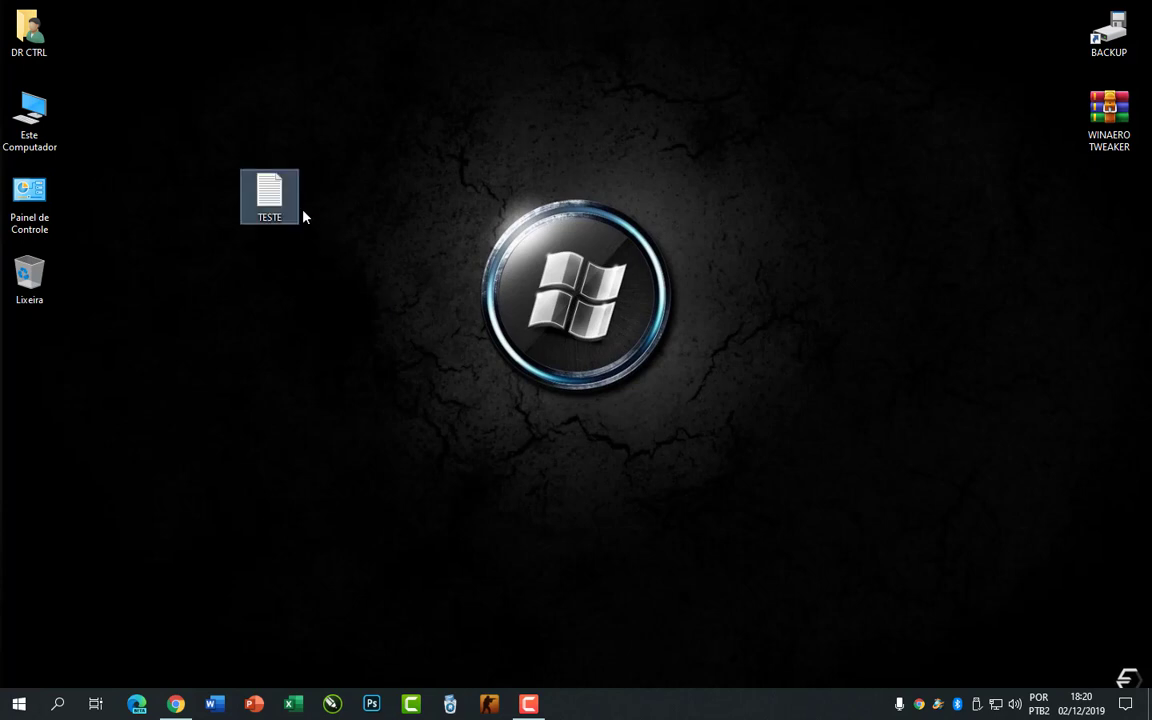
drag(268, 195, 315, 398)
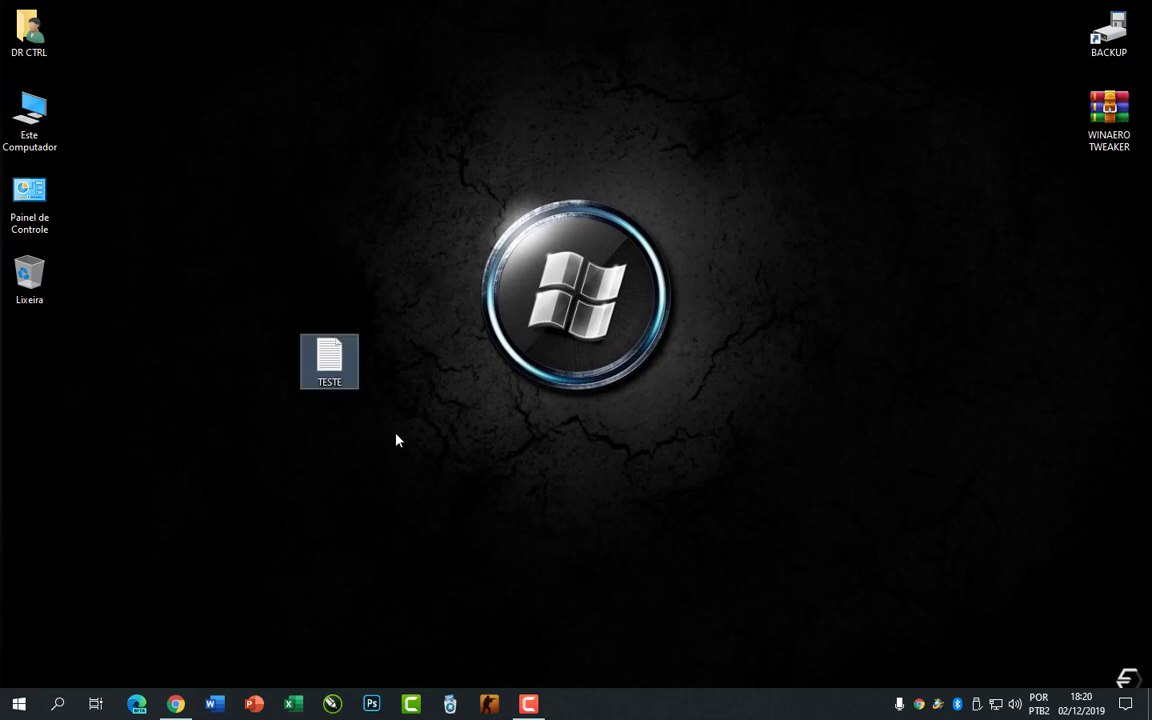
Open the TESTE text document, enter NAVLJLGVJFLSJGLKFJ and close it, saving the changes
double_click(335, 360)
text(NA)
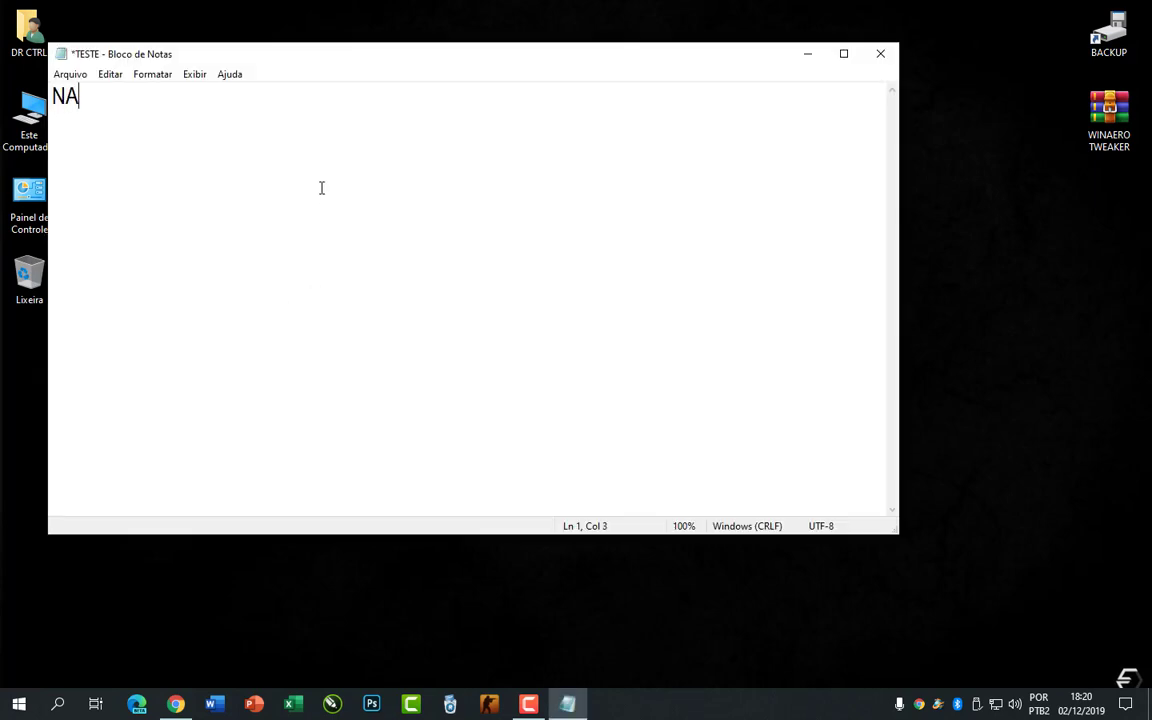
text(VLJLGVJFLSJGLKFJ)
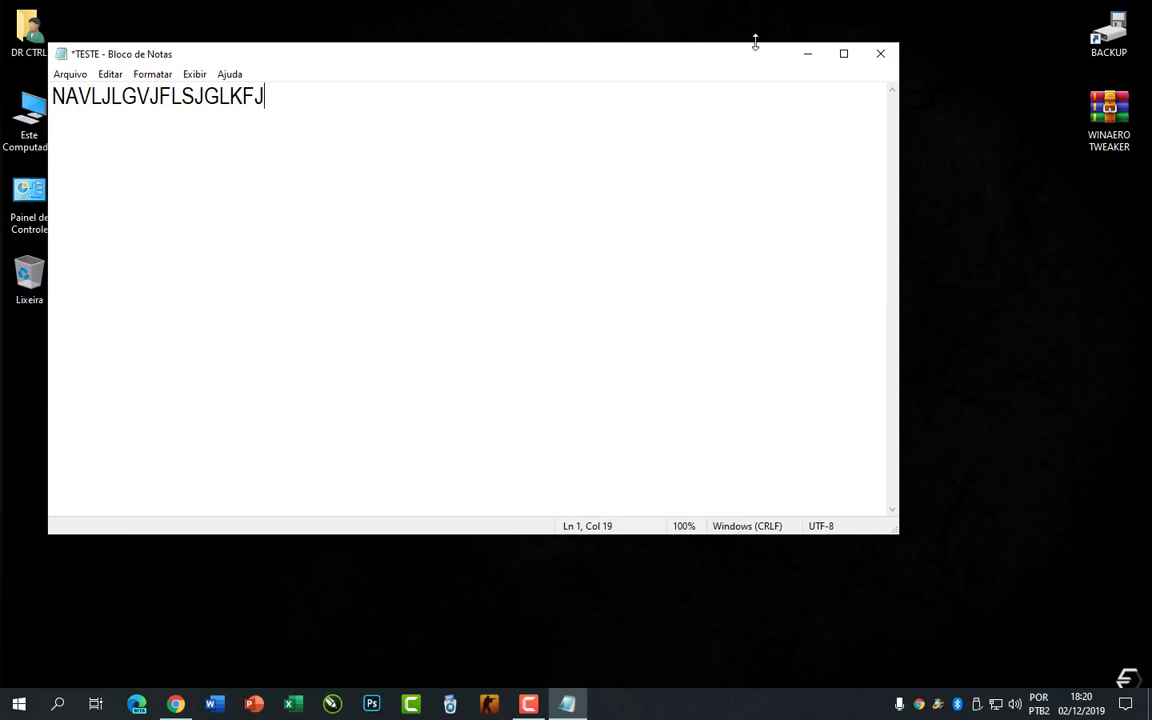
click(881, 53)
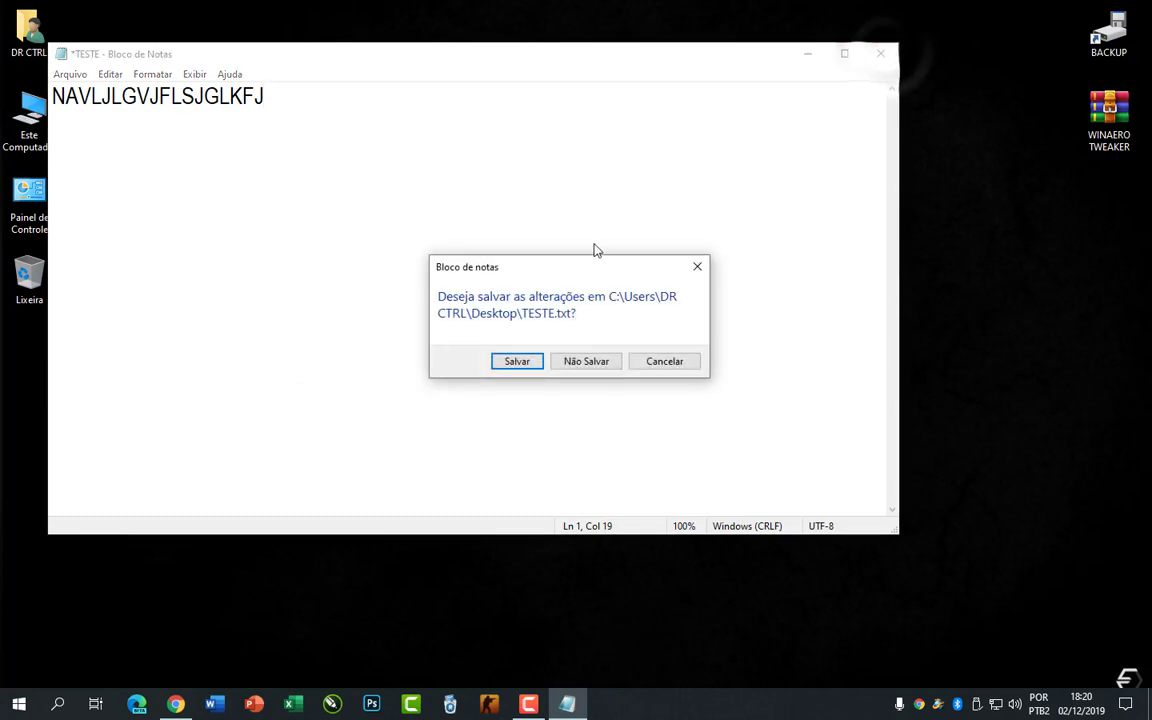
click(517, 362)
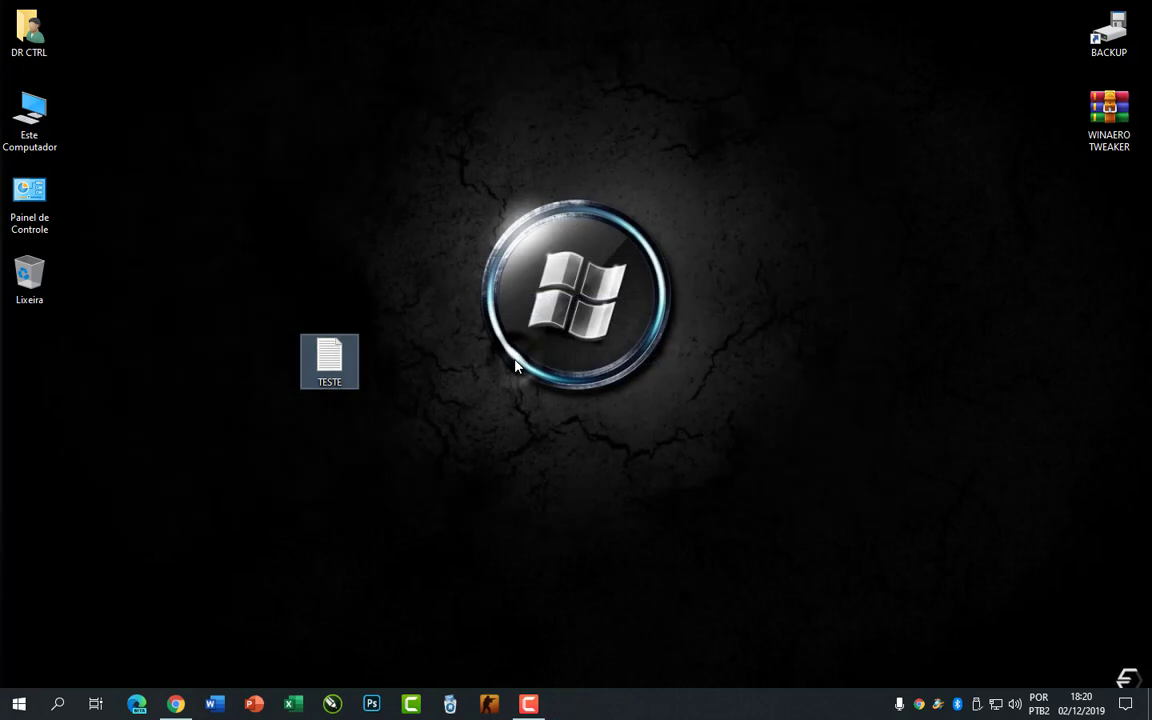
Reopen the TESTE text document to check its saved text, close it and delete the file from the desktop
double_click(340, 364)
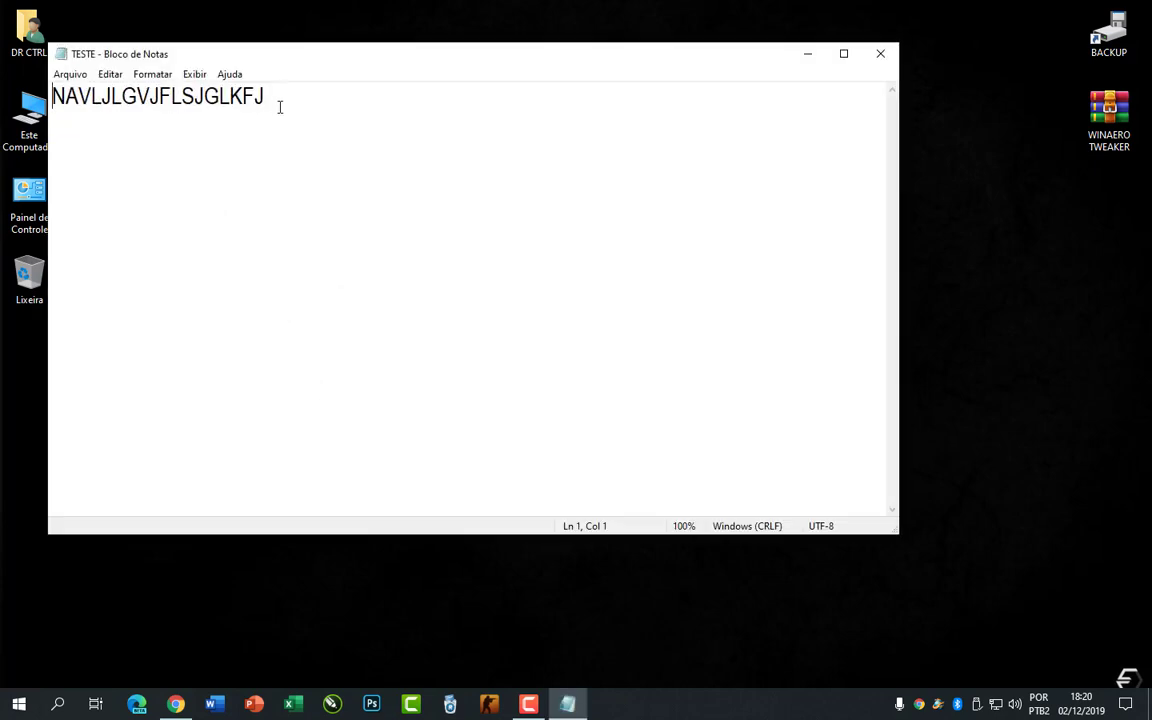
click(880, 55)
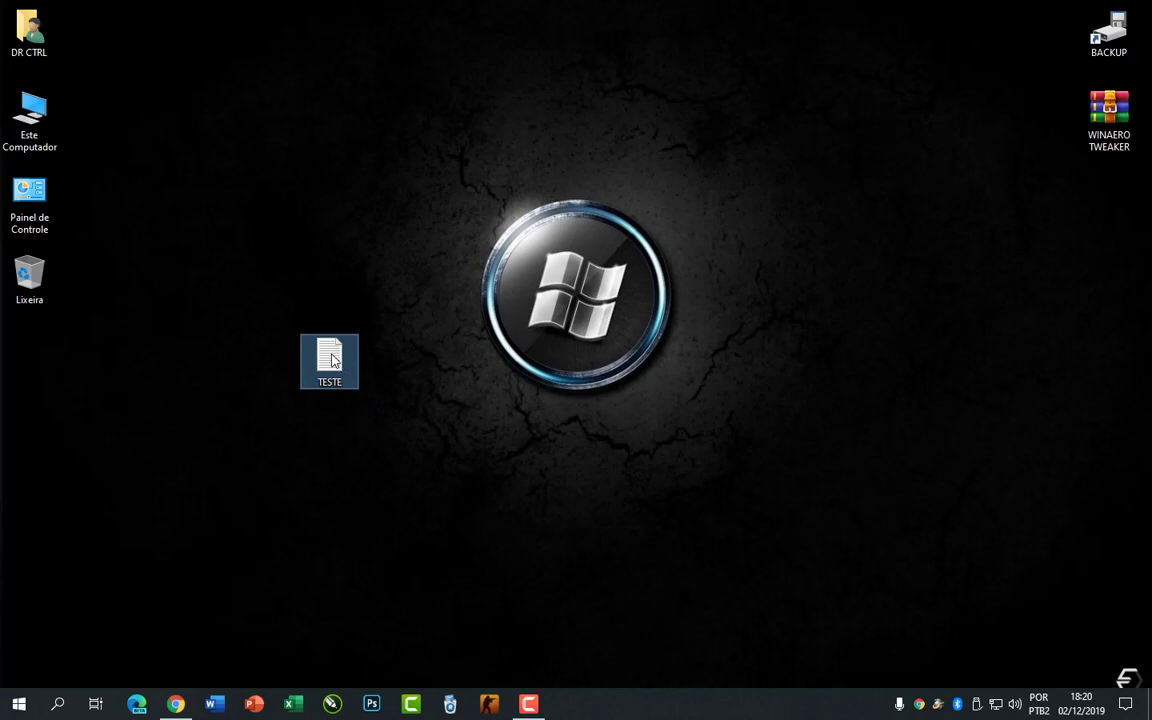
mouse_move(333, 360)
key(Delete)
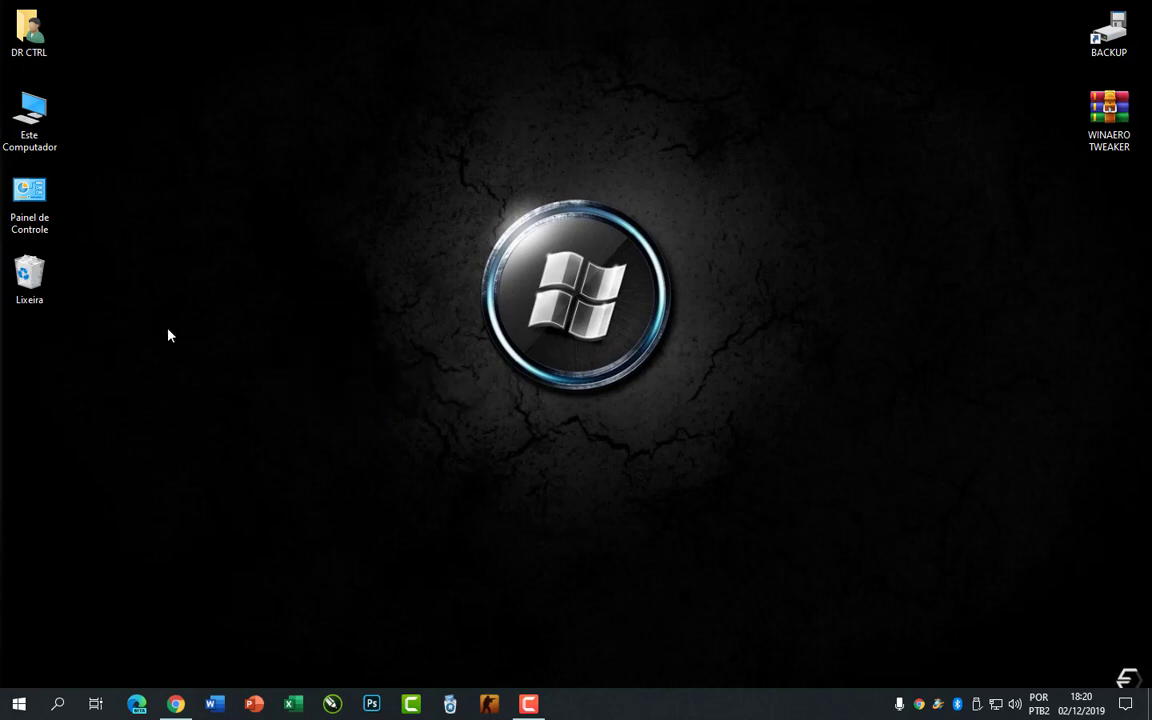
Create a new folder named TESTE on the desktop
right_click(273, 229)
mouse_move(442, 386)
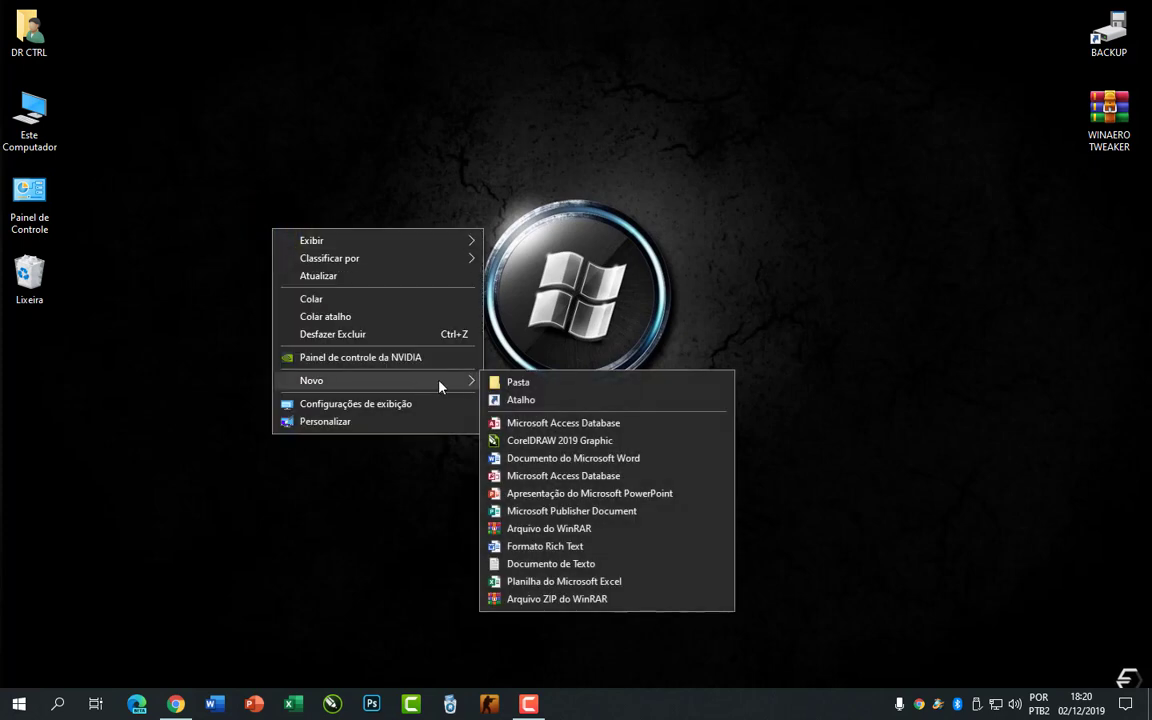
click(529, 388)
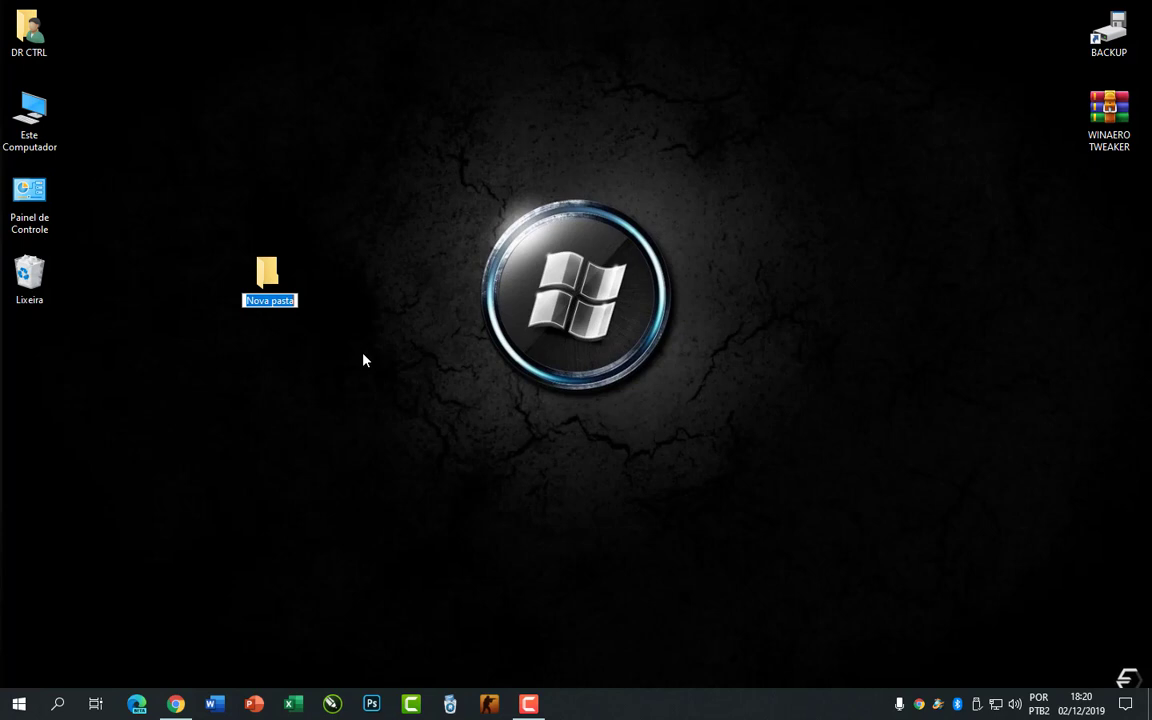
text(TESTE)
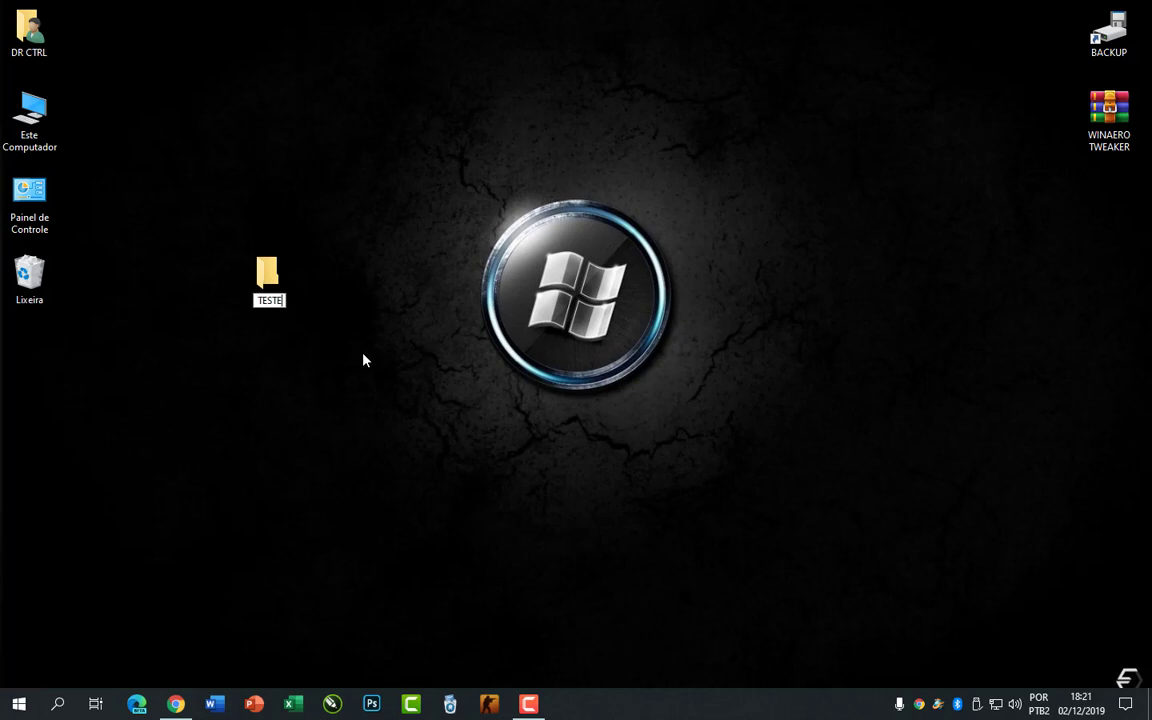
key(Return)
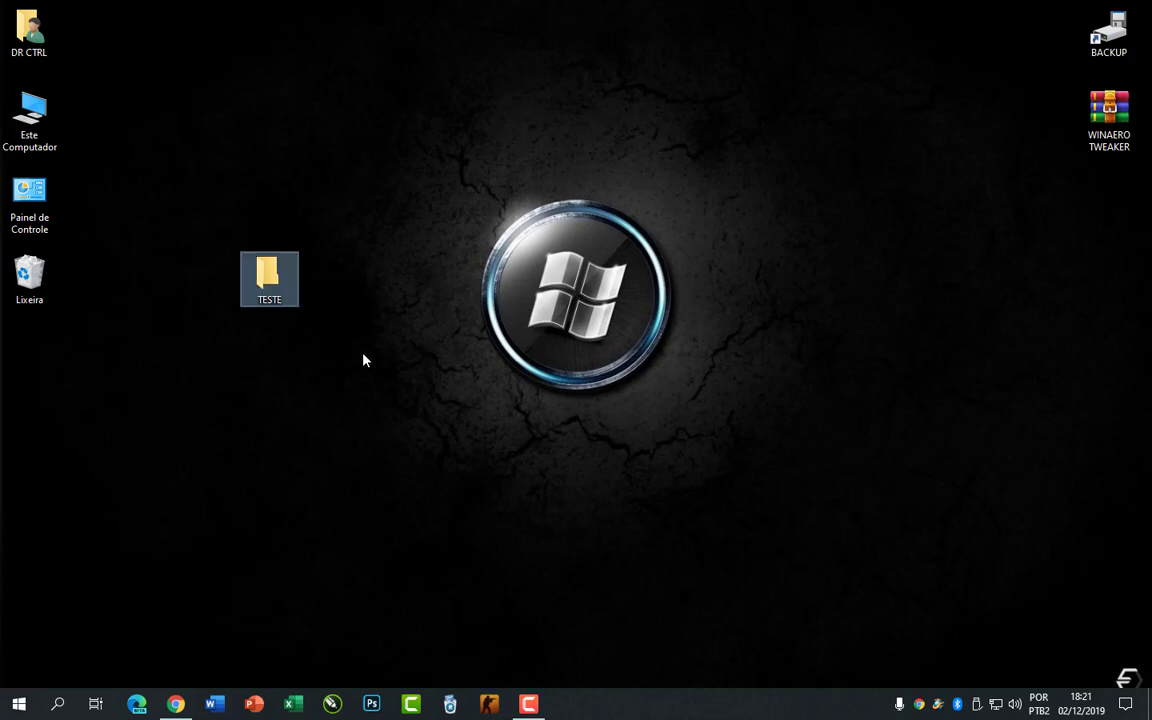
click(364, 360)
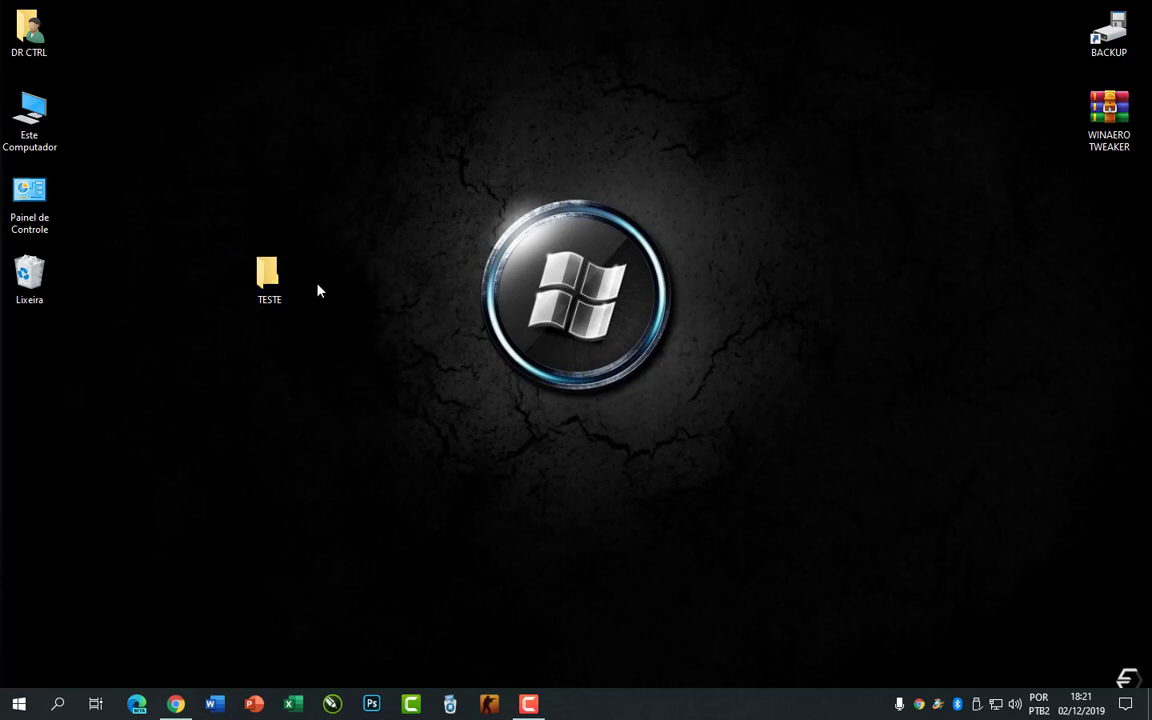
Delete the TESTE folder from the desktop
right_click(303, 388)
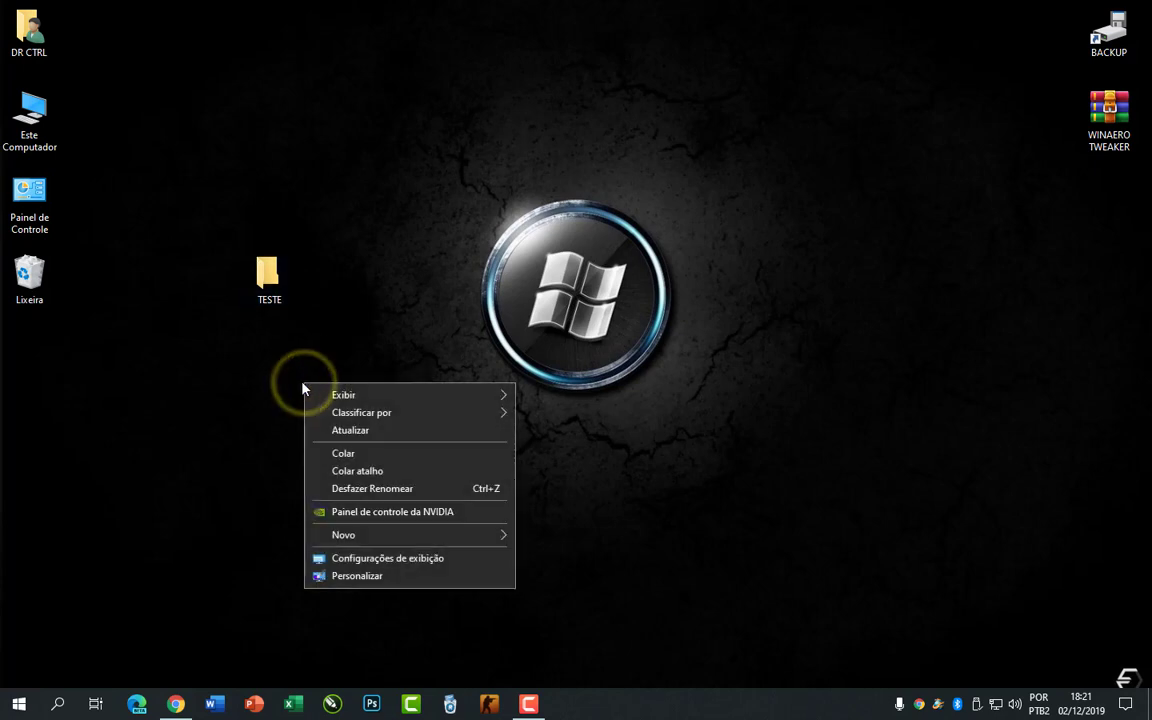
click(327, 342)
click(270, 280)
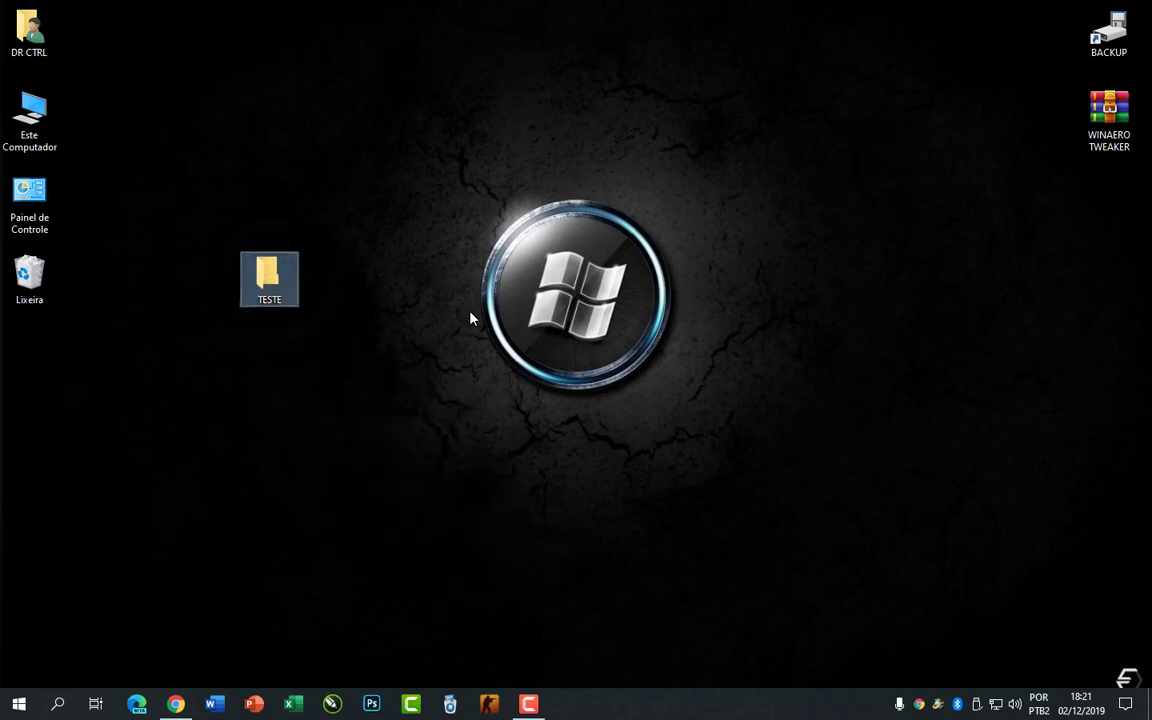
key(Delete)
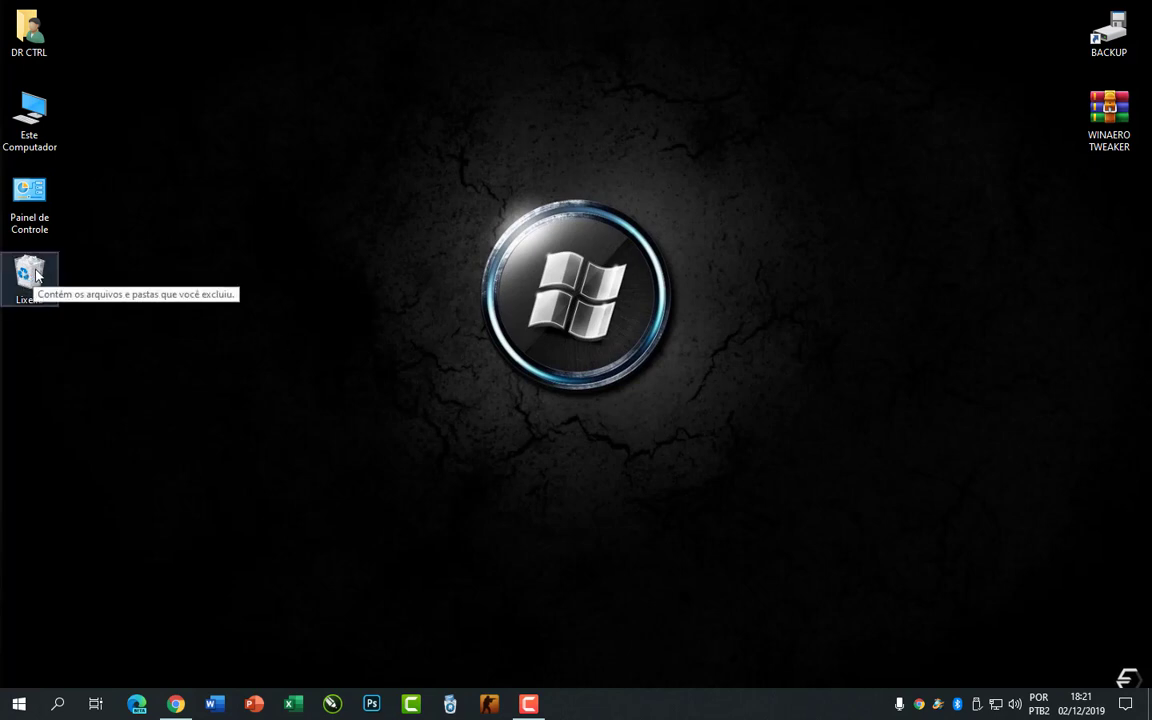
click(362, 325)
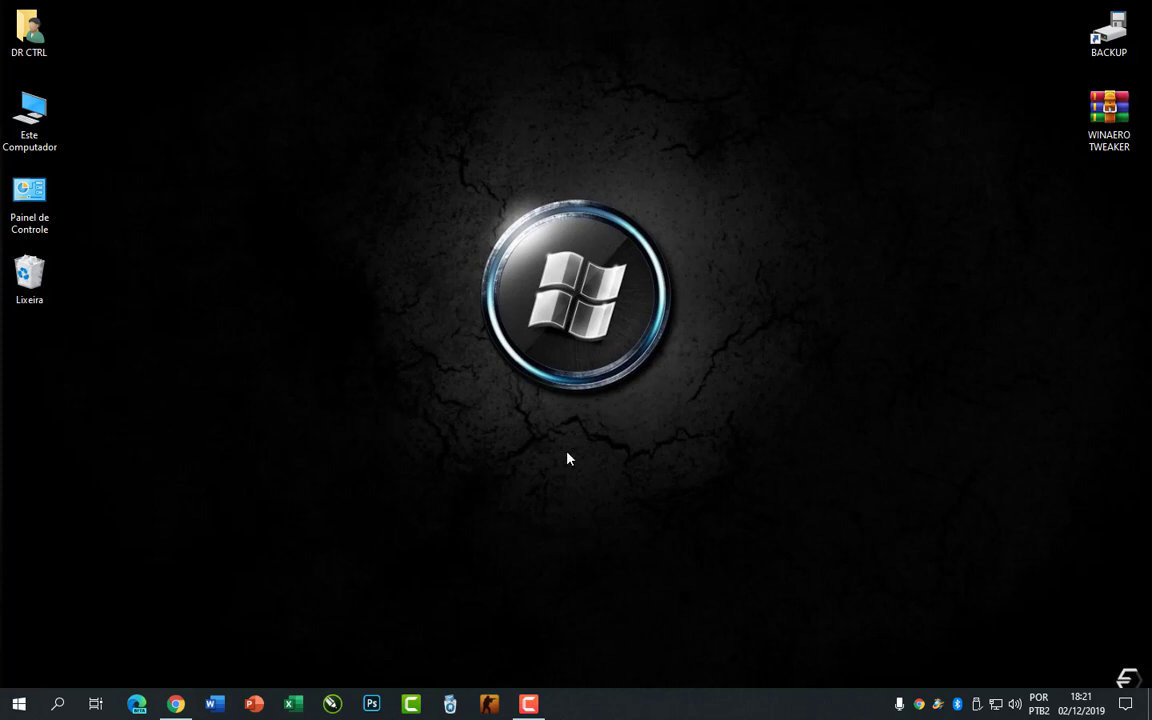
Create a desktop folder named CURSO and move it away from the screen edge towards the wallpaper logo
key(ctrl+shift+n)
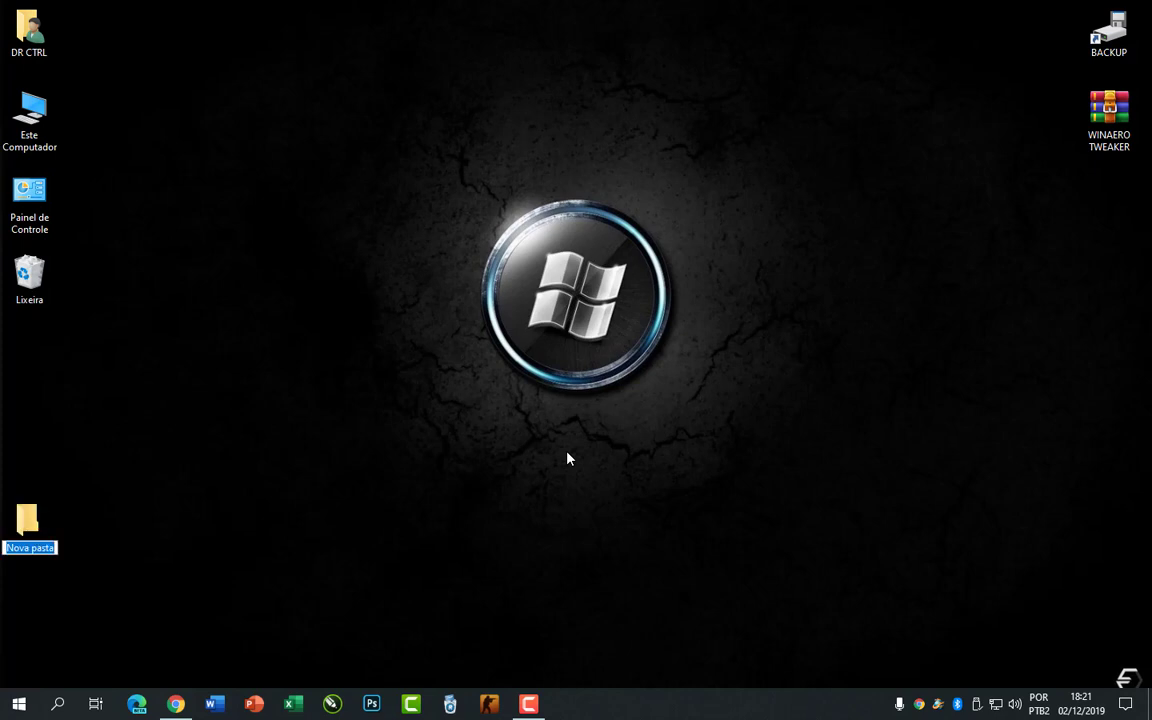
text(CURSO)
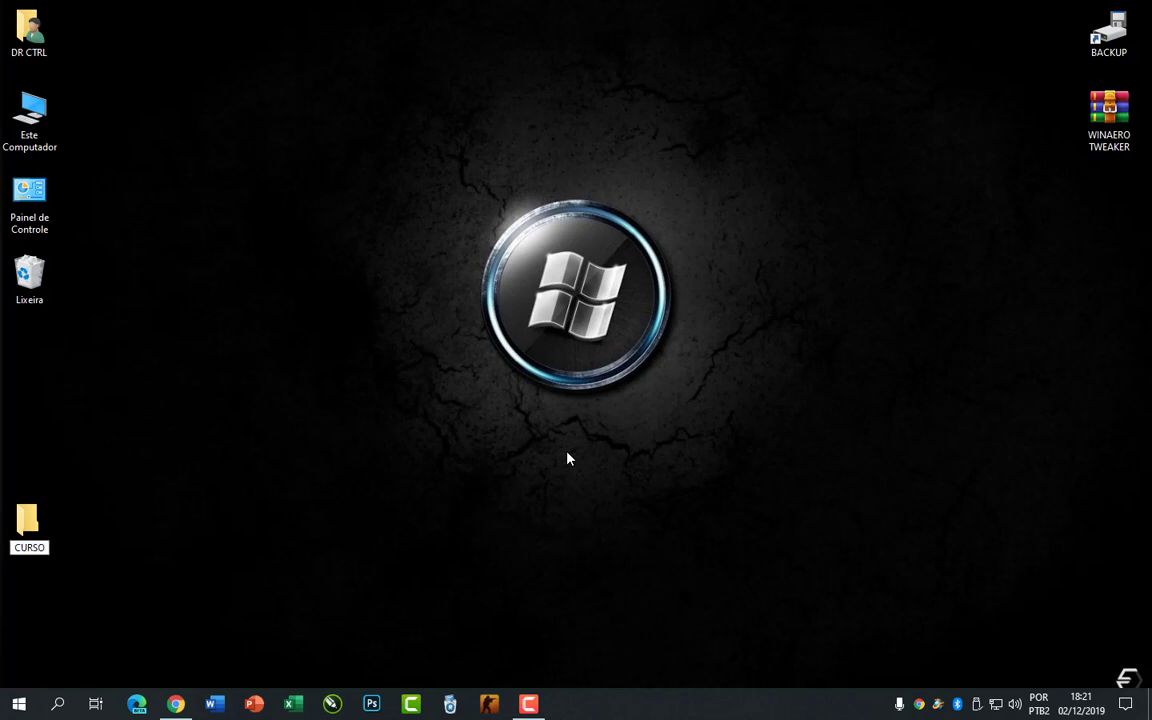
key(Return)
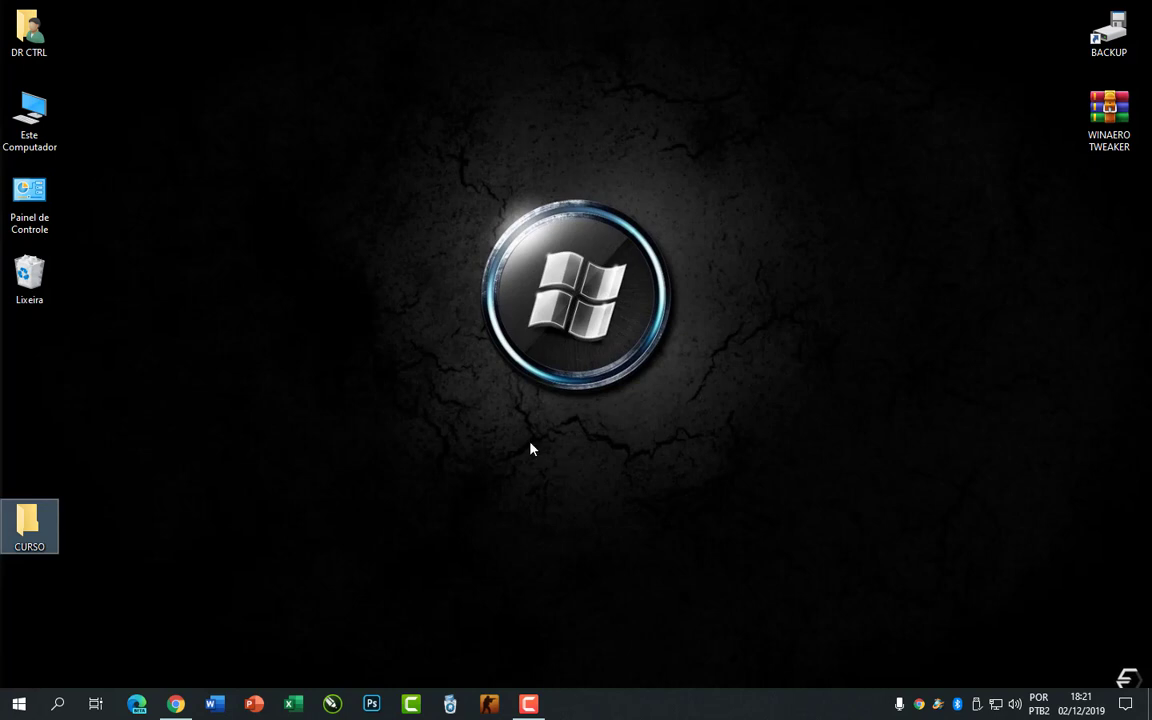
drag(30, 515, 314, 250)
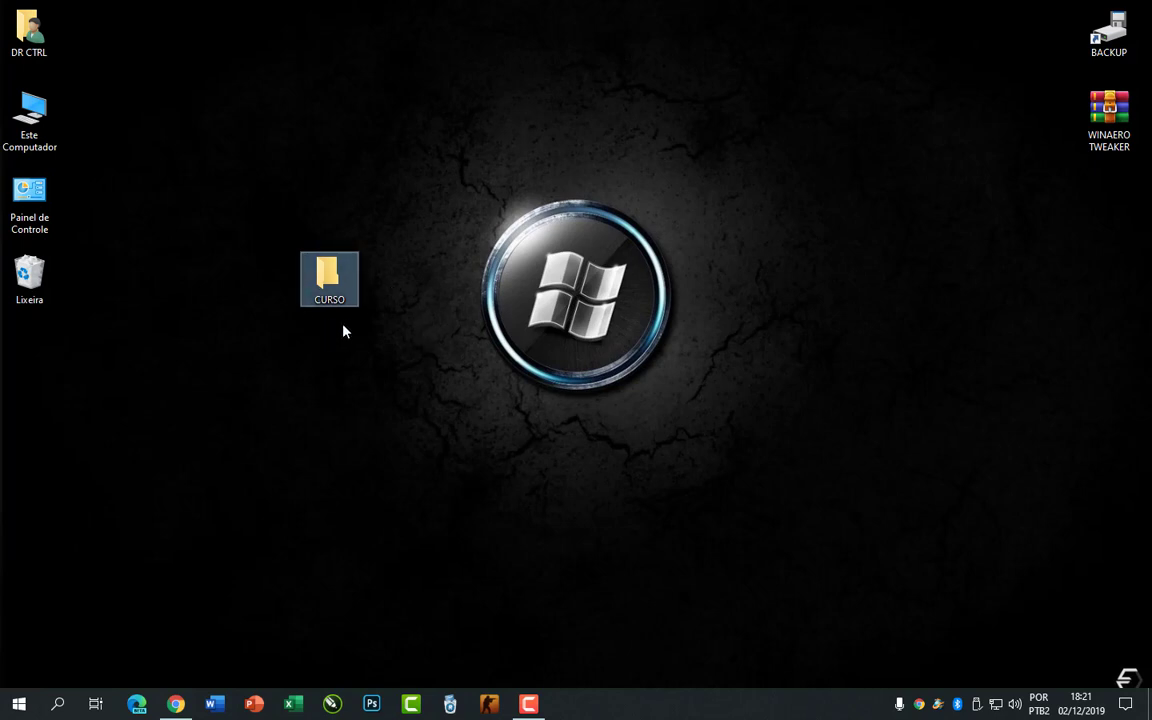
Open the CURSO folder and look at which new item types can be created inside it
double_click(330, 275)
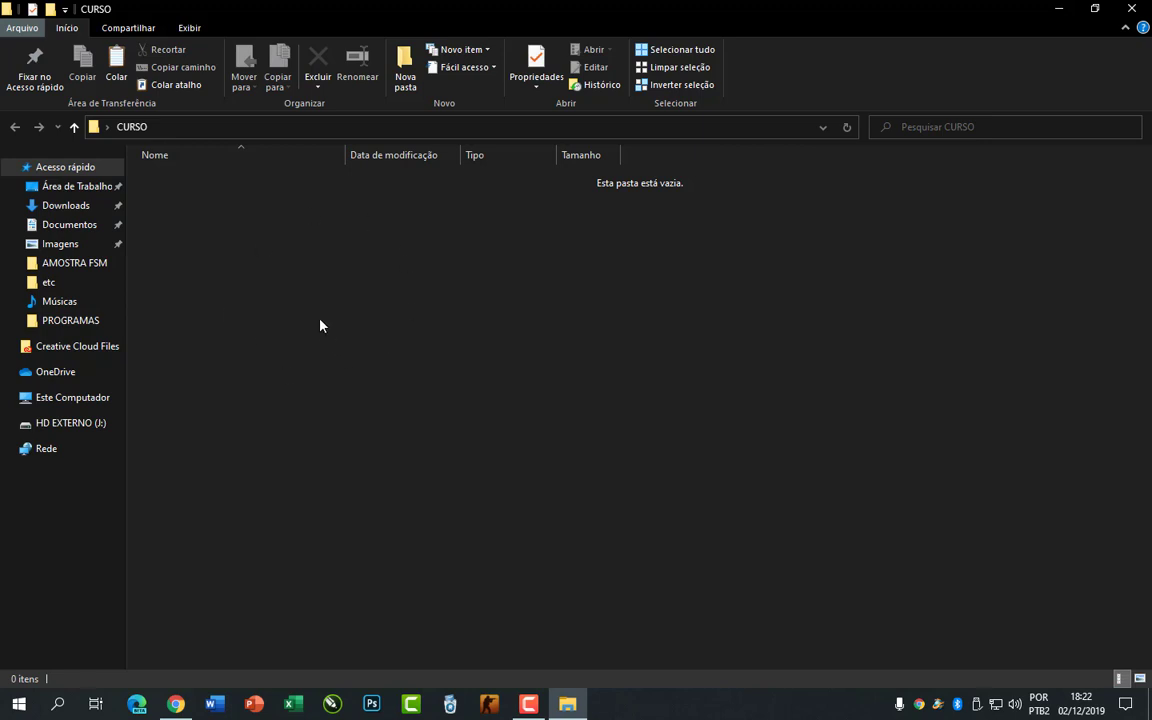
right_click(293, 261)
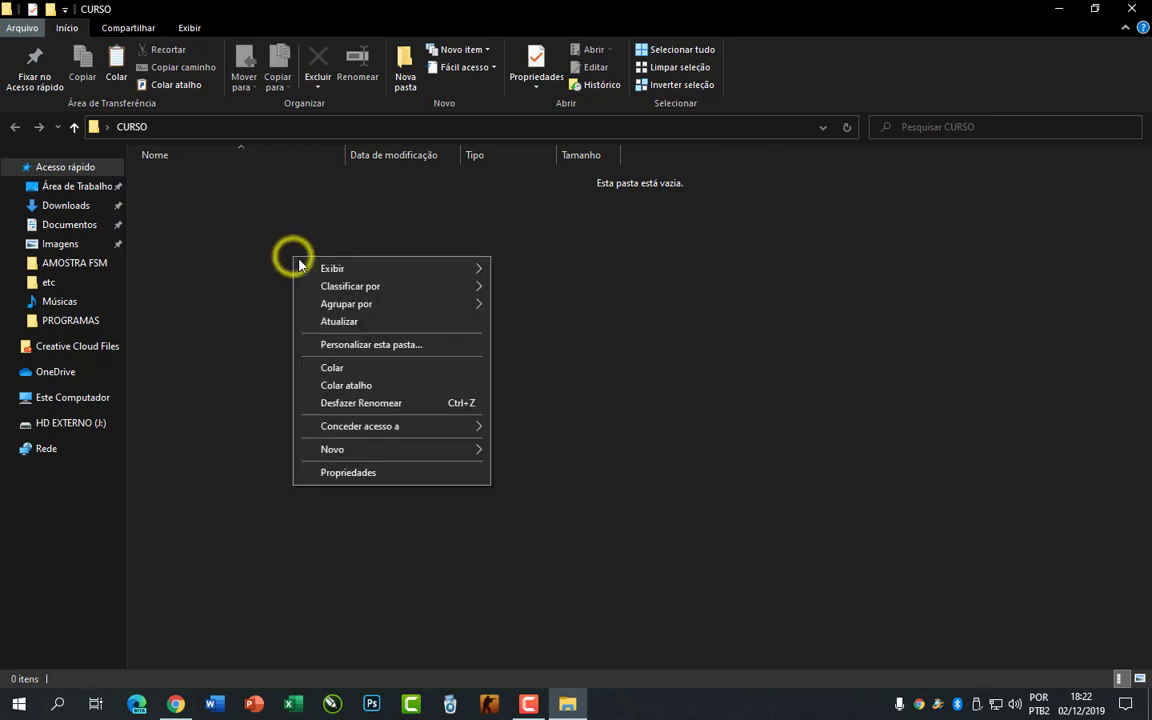
mouse_move(384, 457)
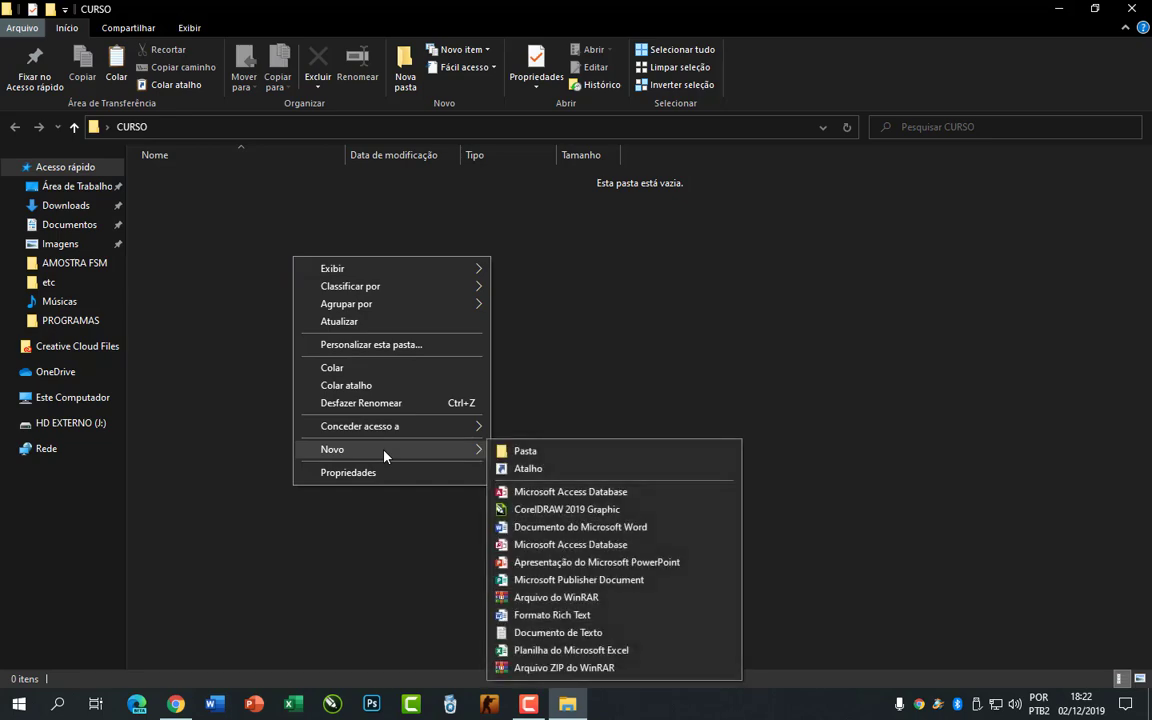
click(563, 357)
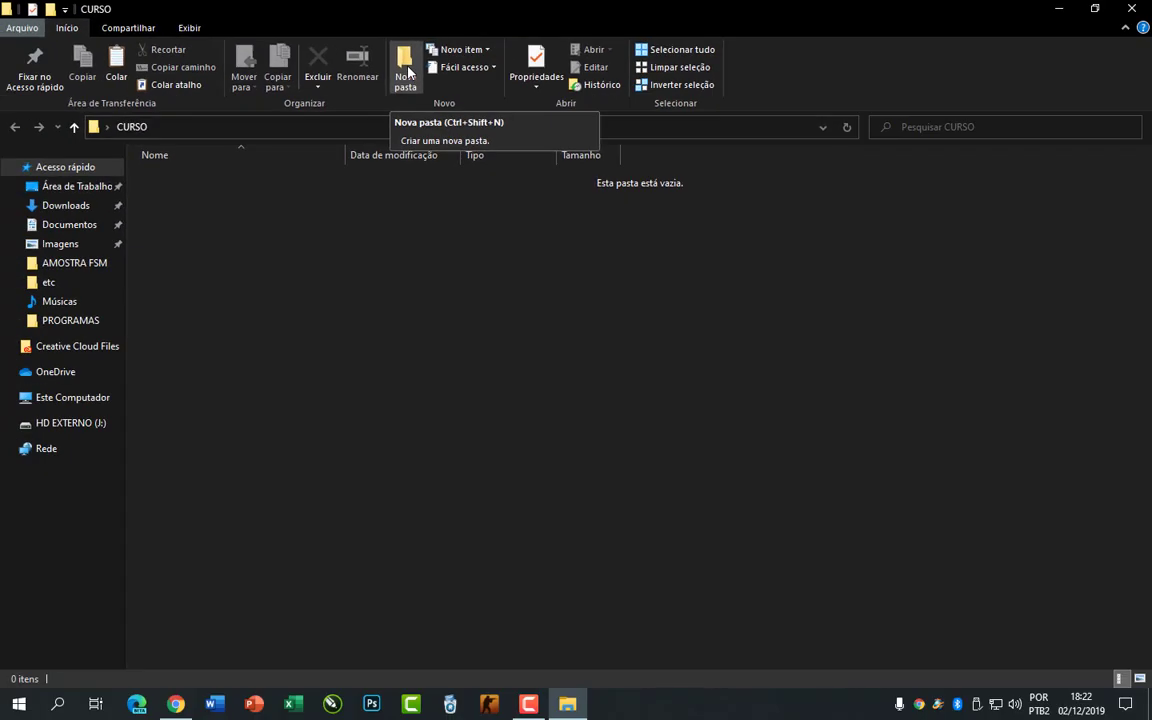
Create two new folders inside CURSO, named INFORMÁTICA and WEB DESIGN
click(473, 337)
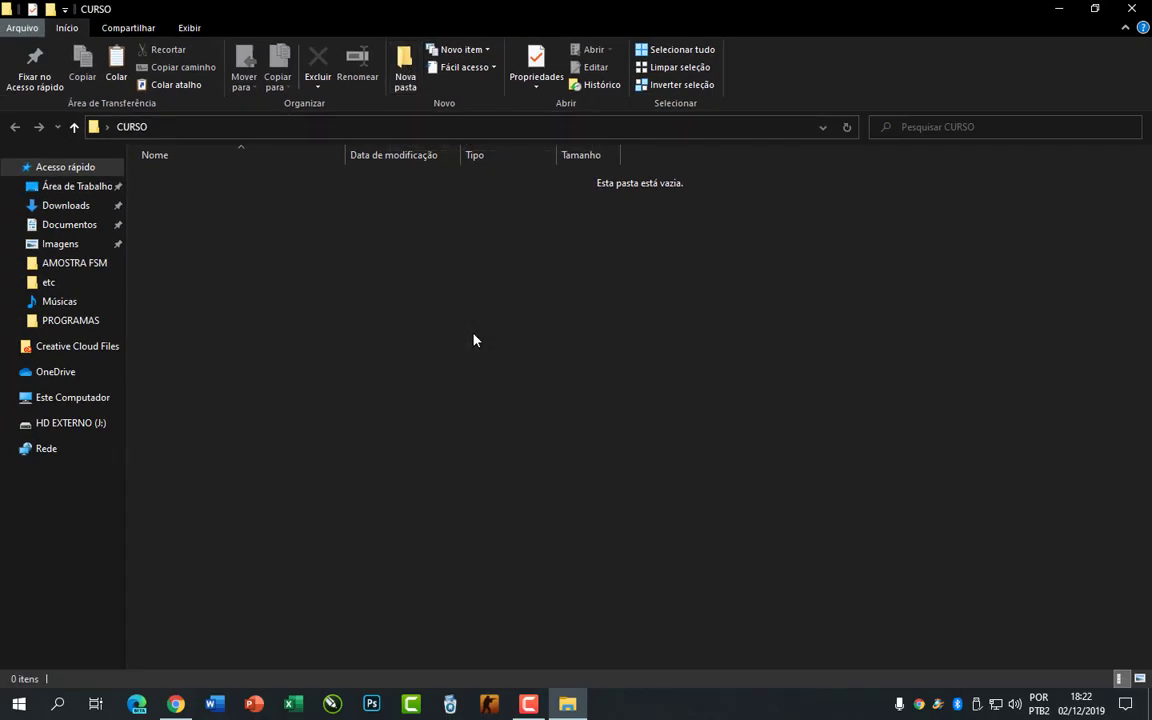
key(ctrl+shift+n)
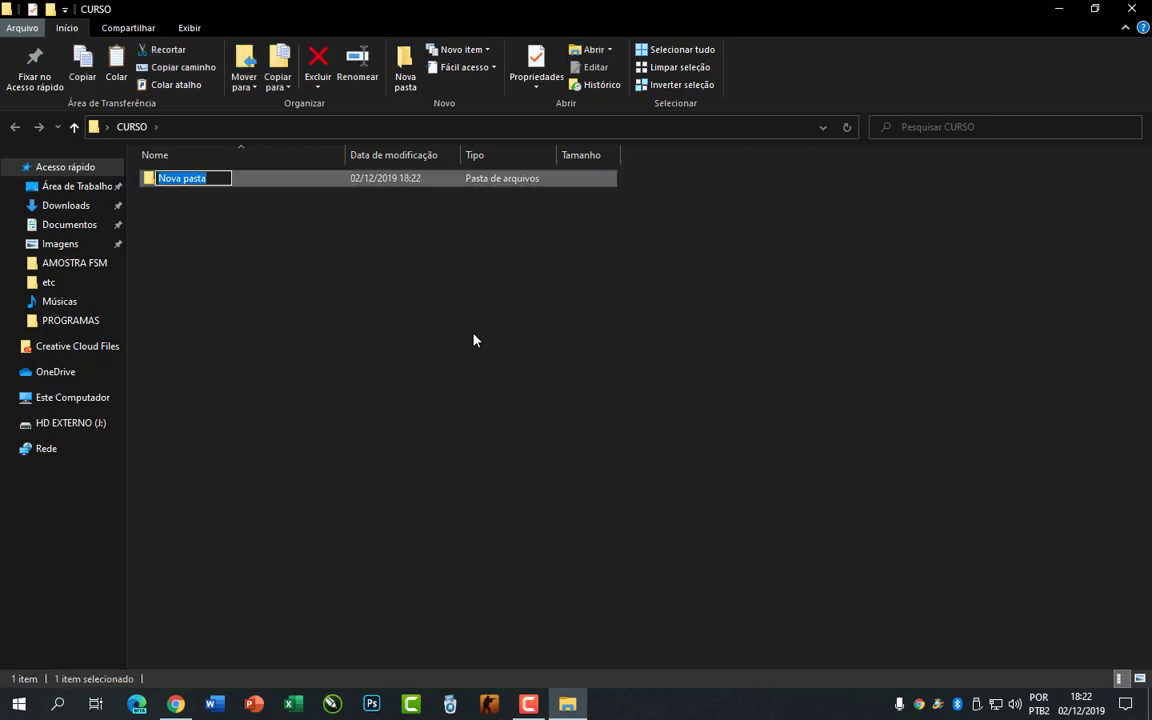
text(INFO)
text(RMÁTICA)
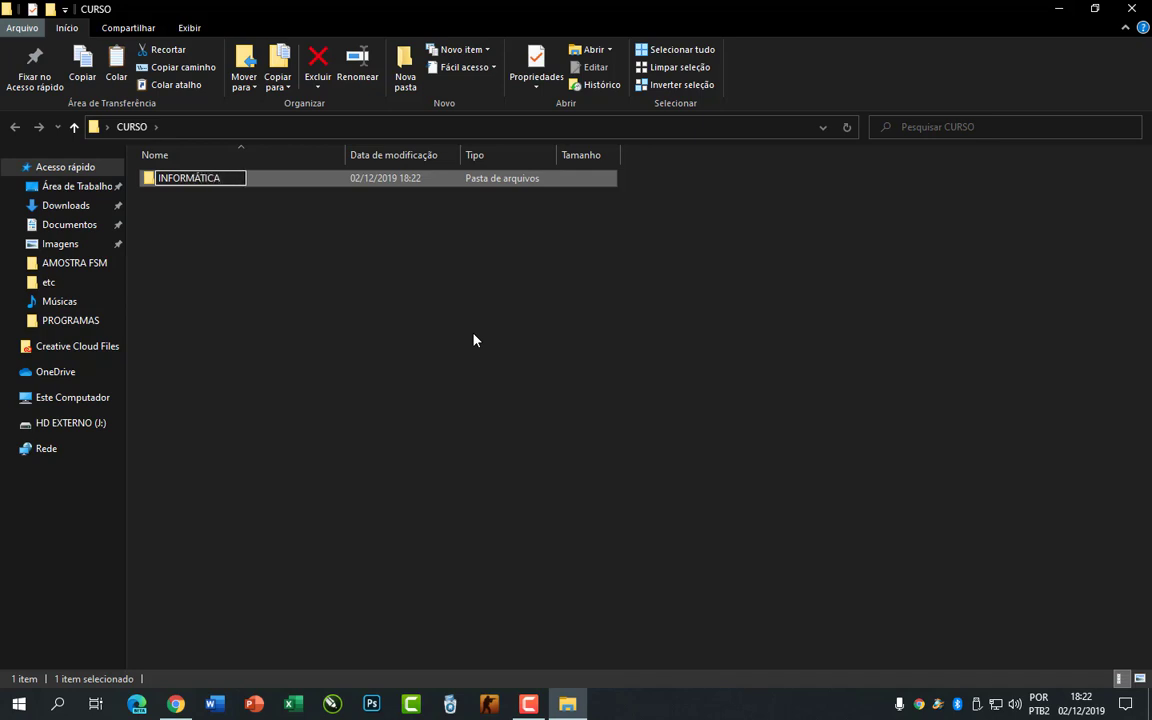
key(Return)
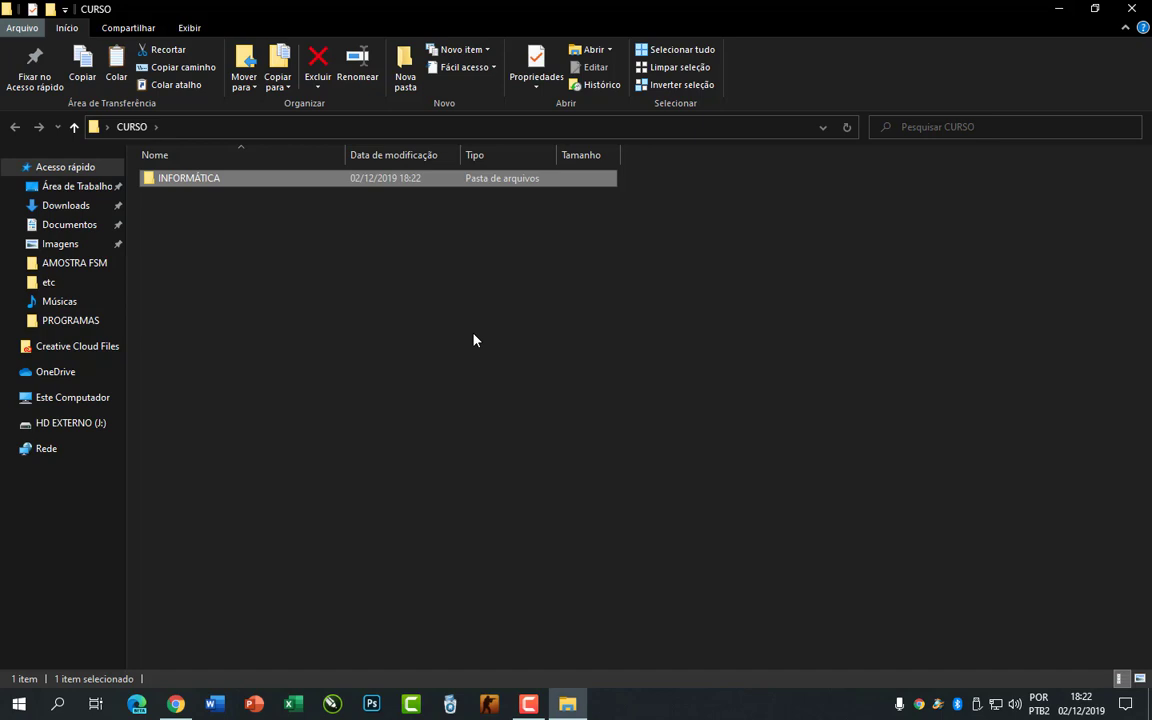
key(ctrl+shift+n)
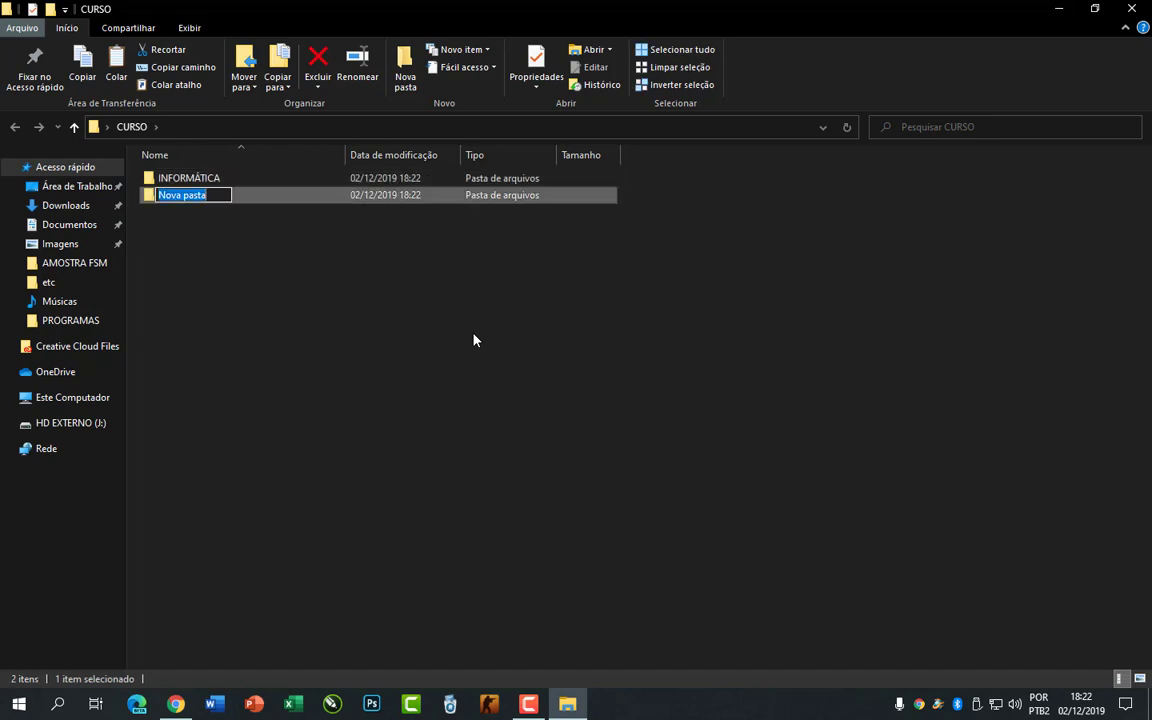
text(WEB DESIGN)
key(Return)
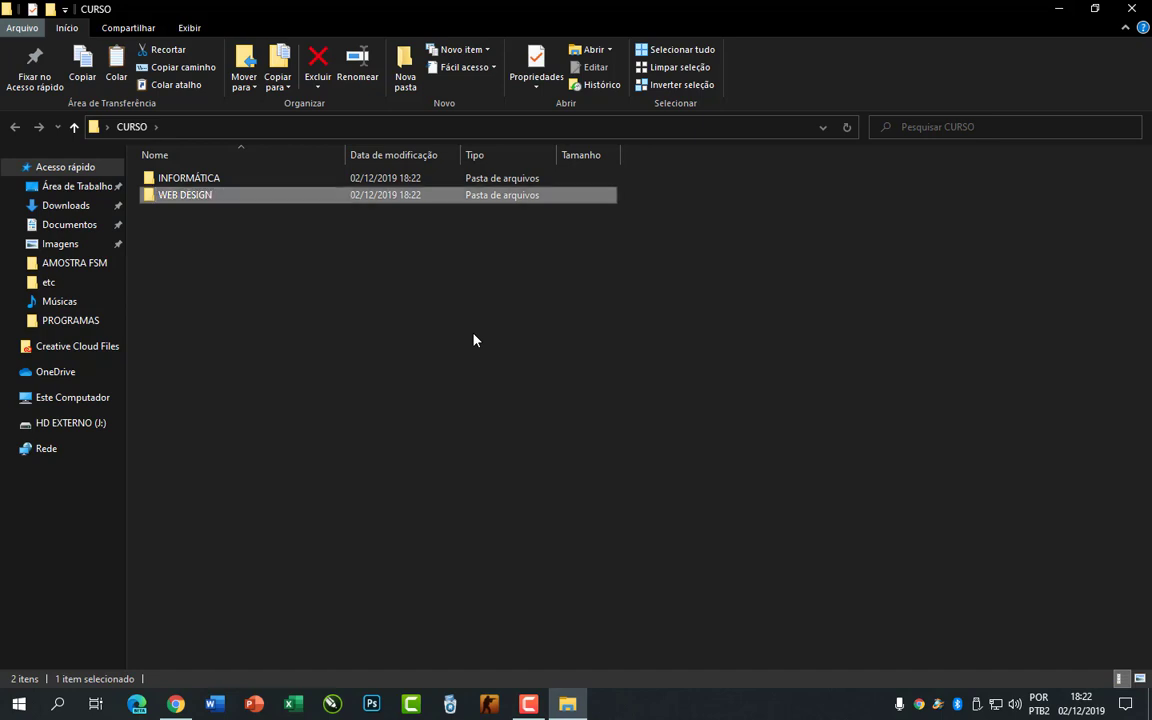
click(268, 296)
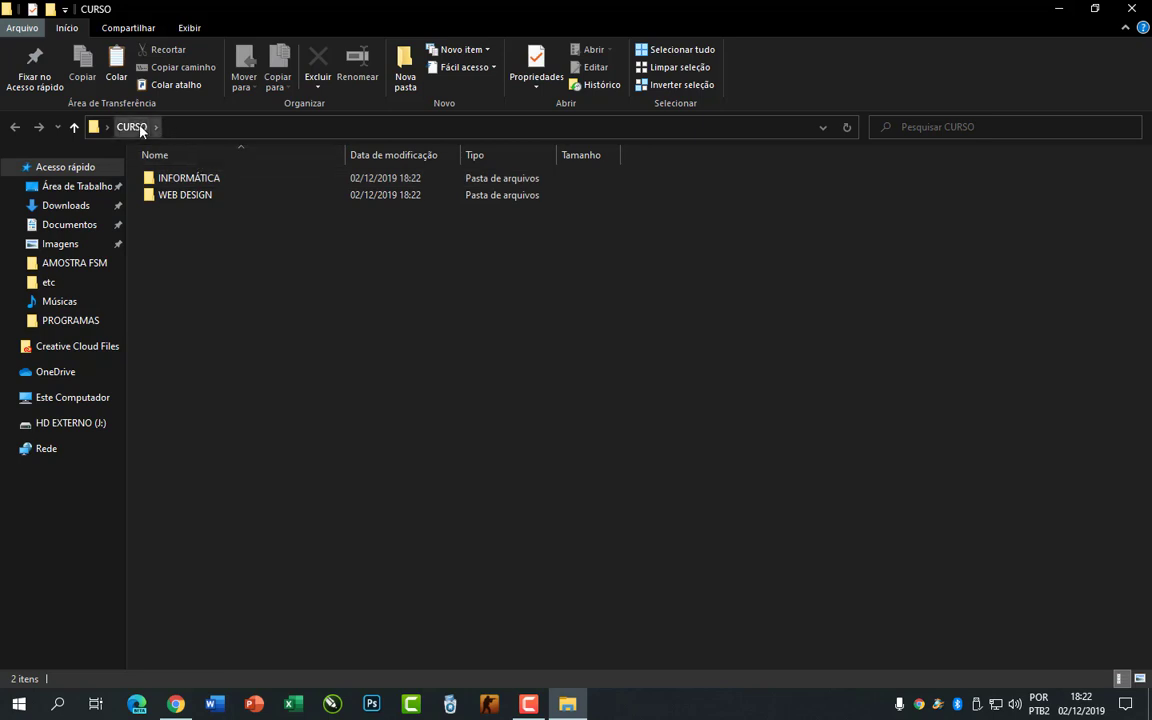
Open the INFORMÁTICA folder and create a subfolder named WINDOWS 10 in it
click(183, 181)
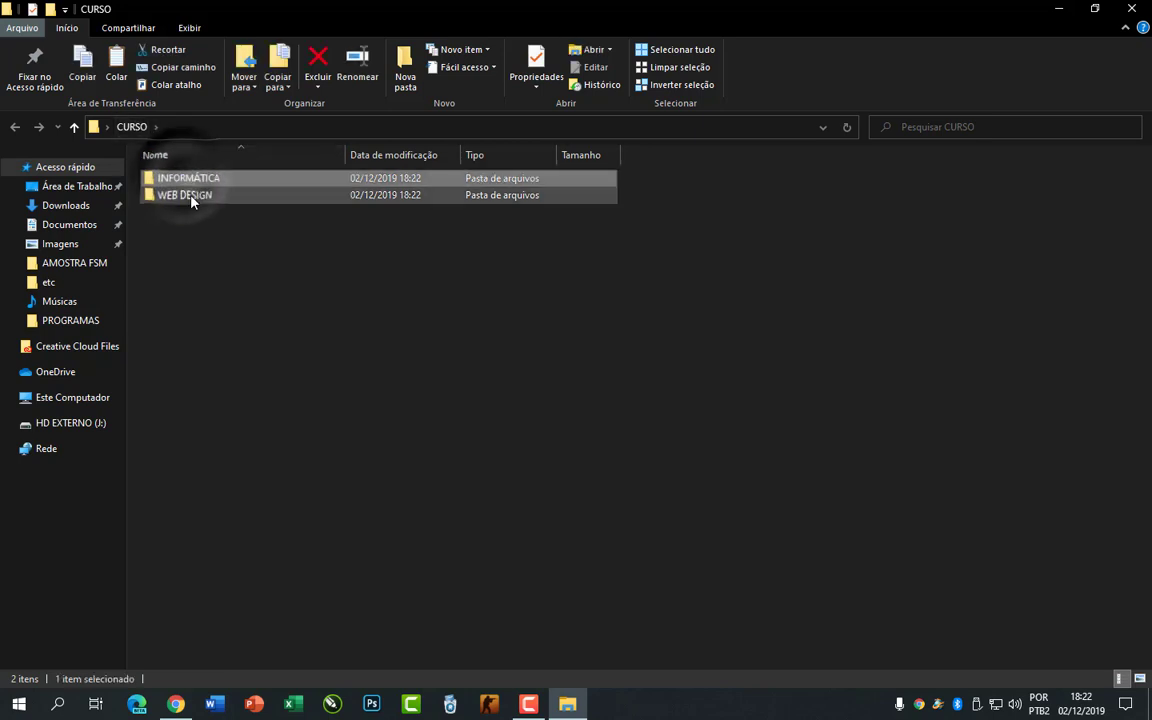
click(192, 197)
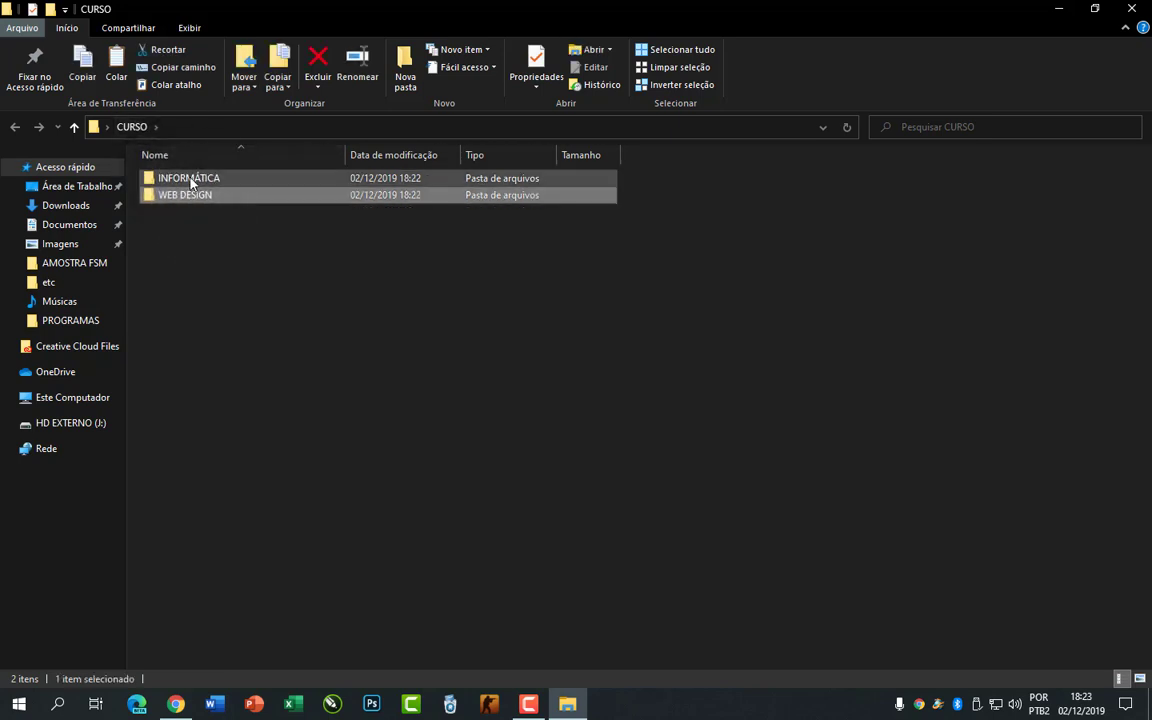
double_click(190, 180)
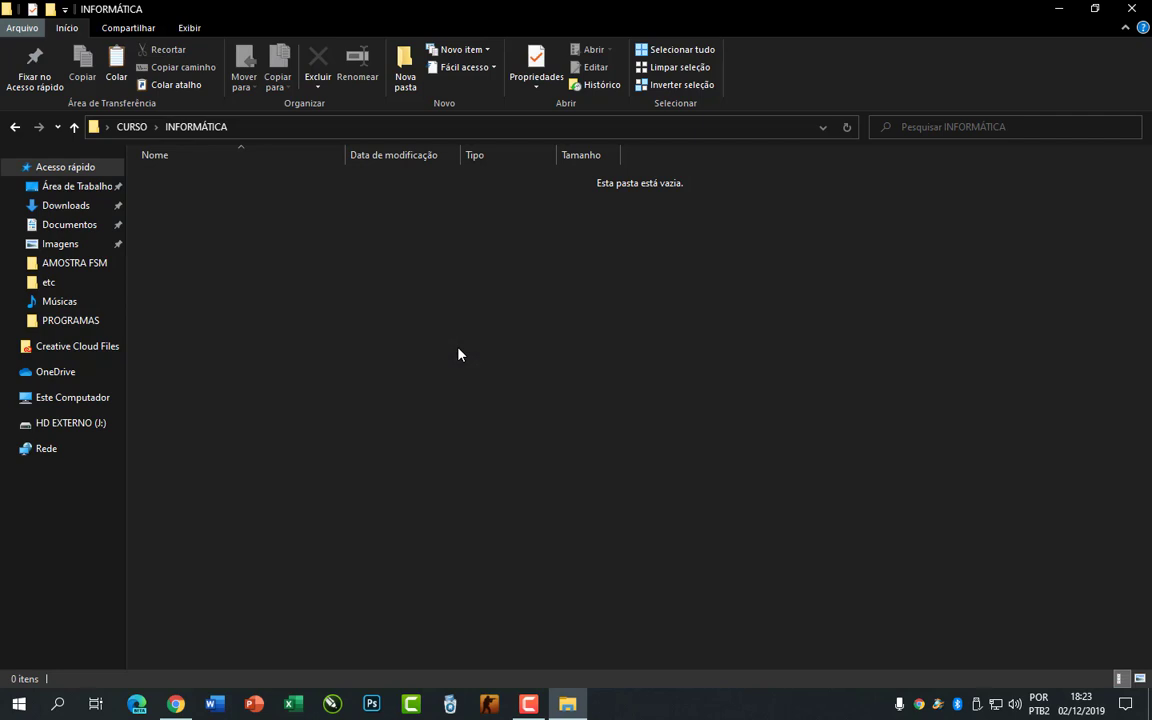
key(ctrl+shift+n)
text(W)
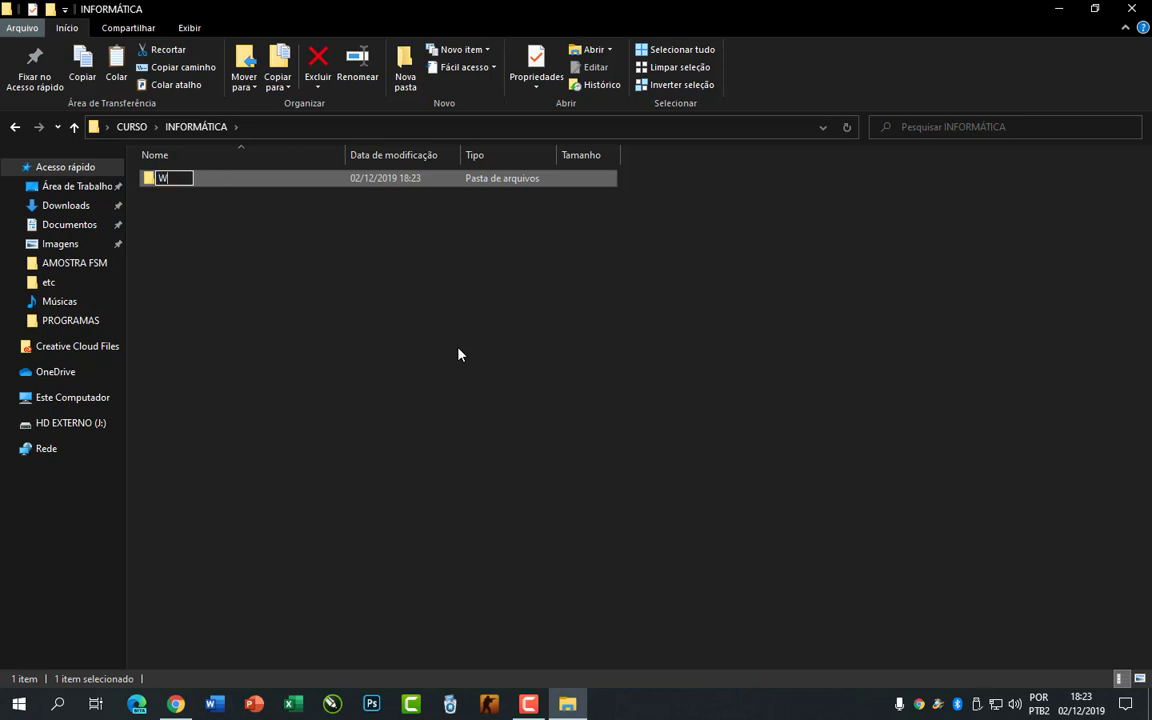
text(INDOWS 10)
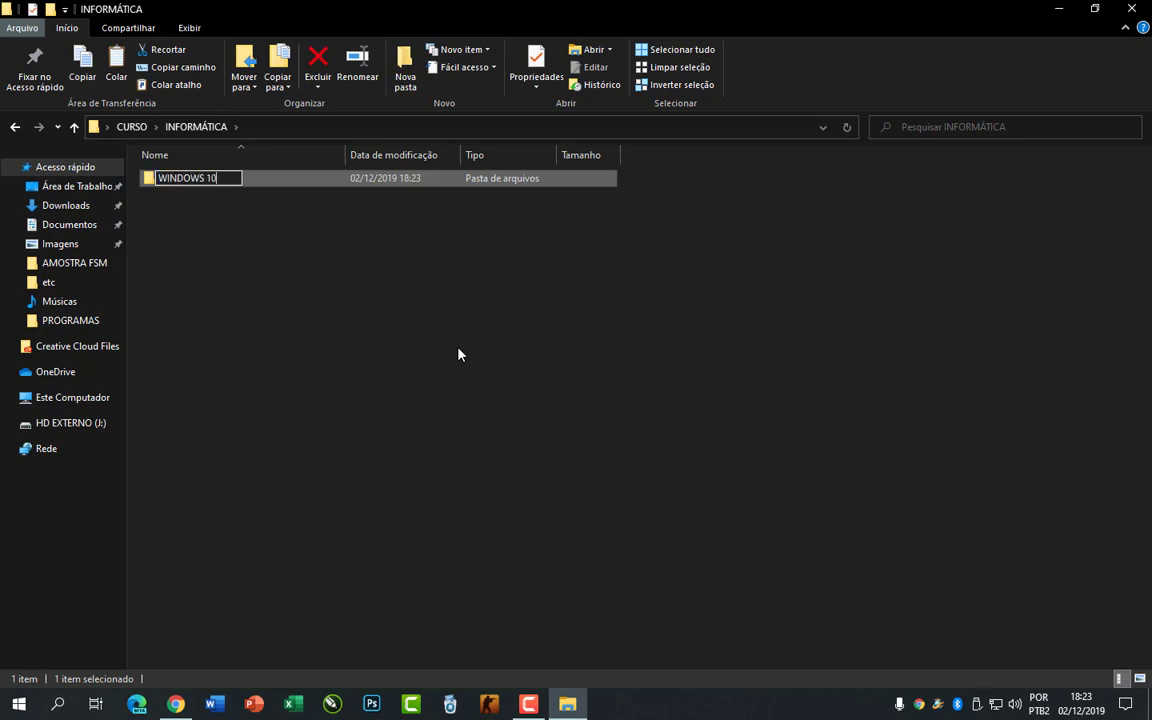
key(Return)
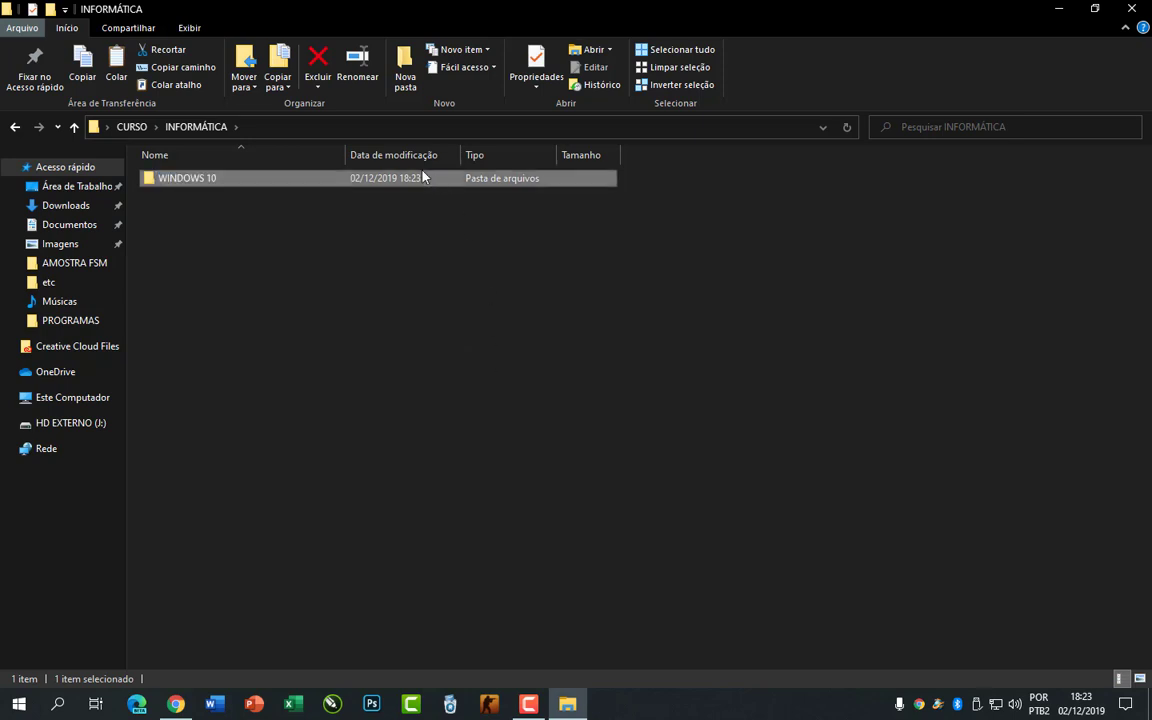
Create another subfolder in INFORMÁTICA and name it WORD
click(405, 70)
text(WO)
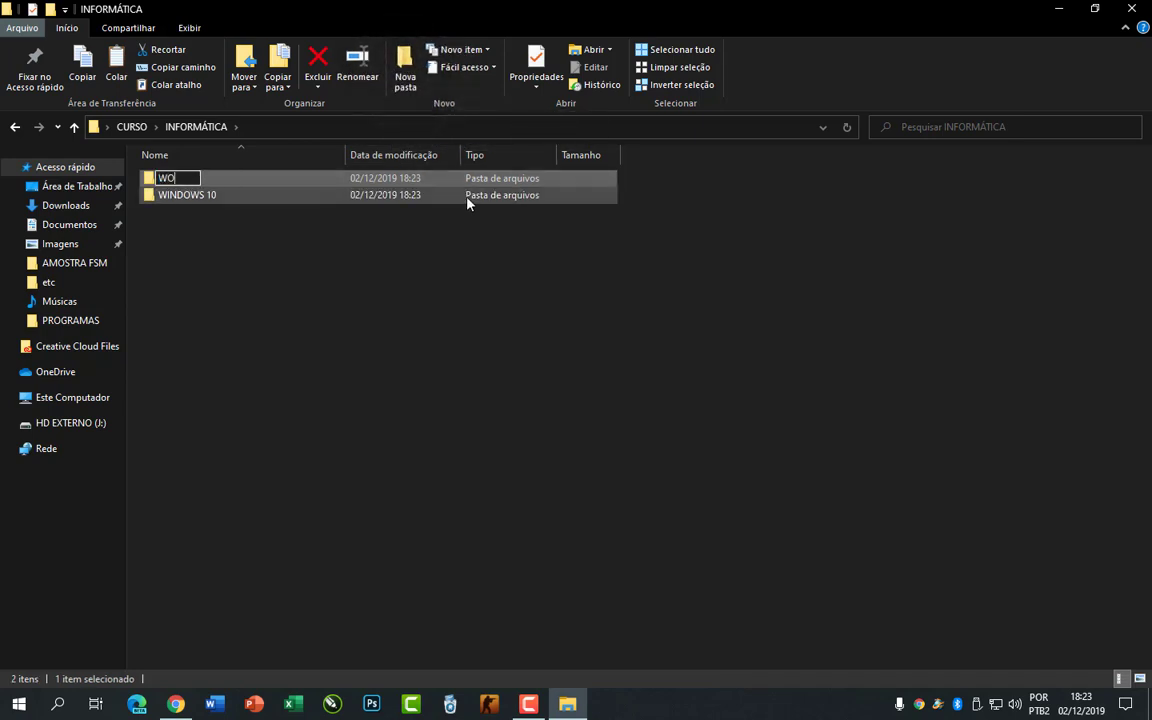
text(RD)
key(Return)
Add two more subfolders to INFORMÁTICA, named POWER POINT and EXCEL
key(ctrl+shift+n)
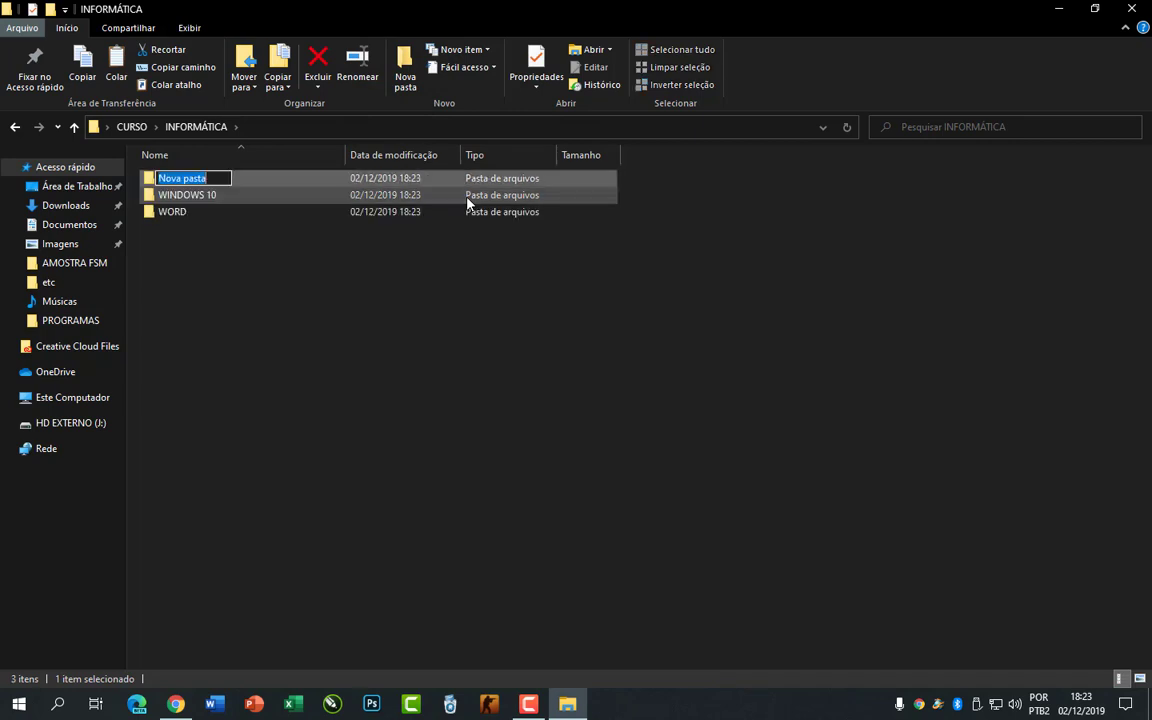
text(POWER POINT)
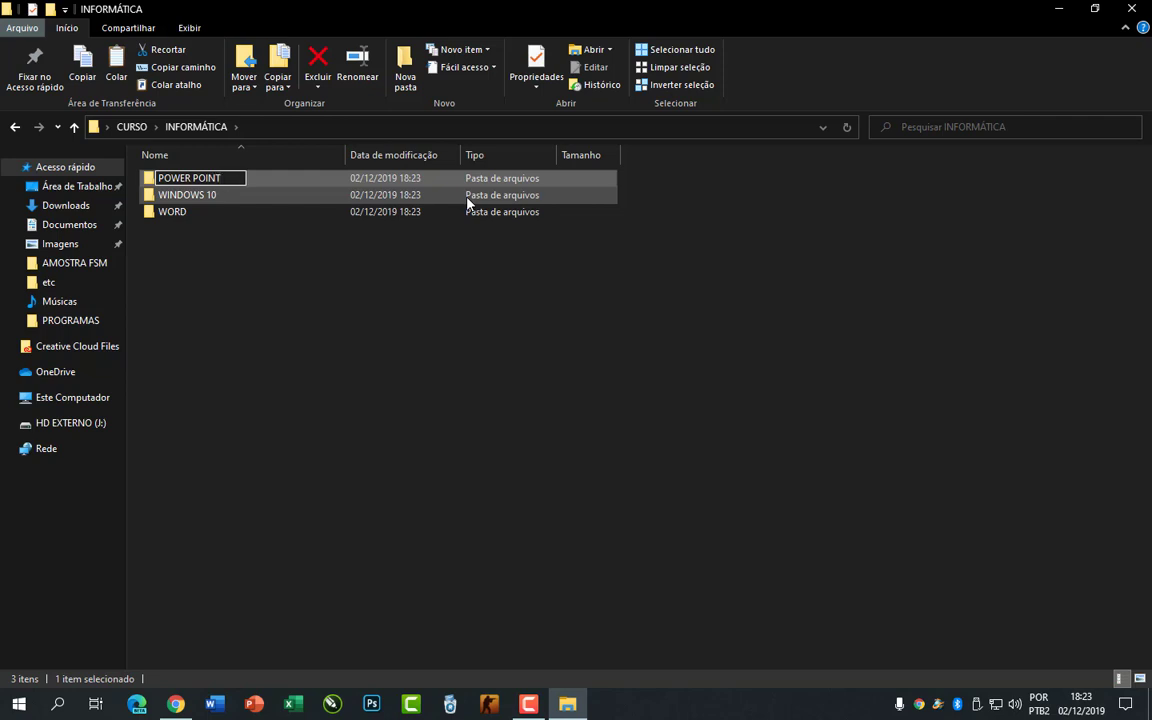
key(Return)
key(ctrl+shift+n)
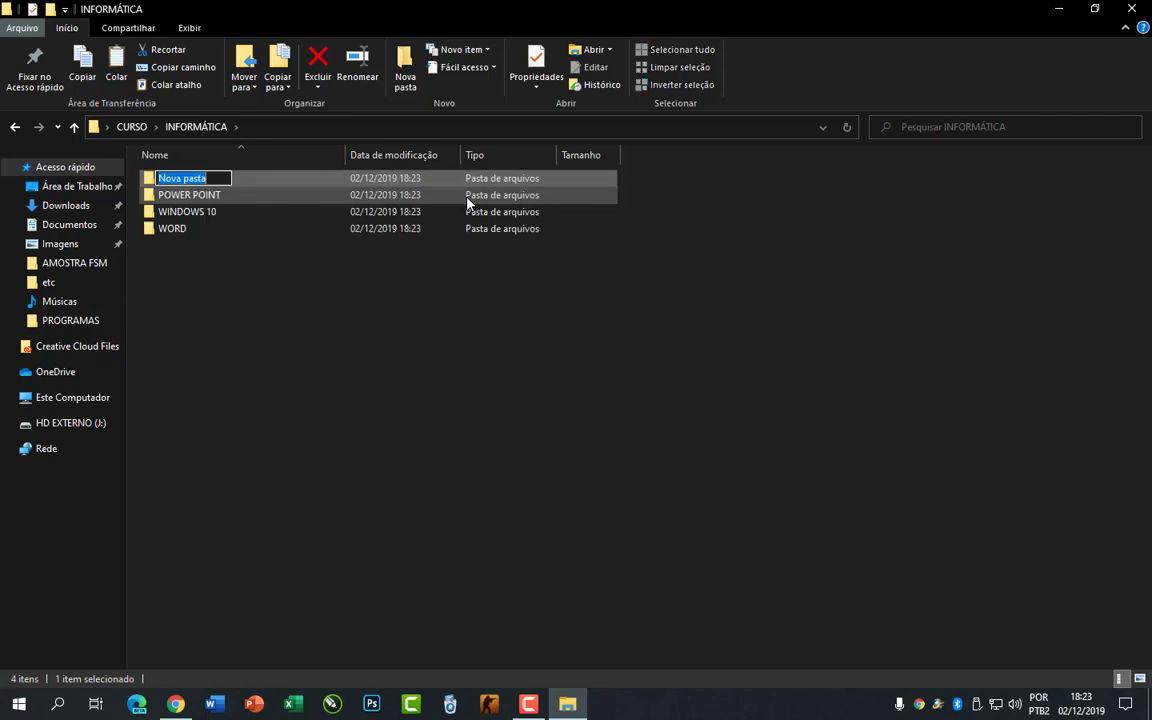
text(EXCEL)
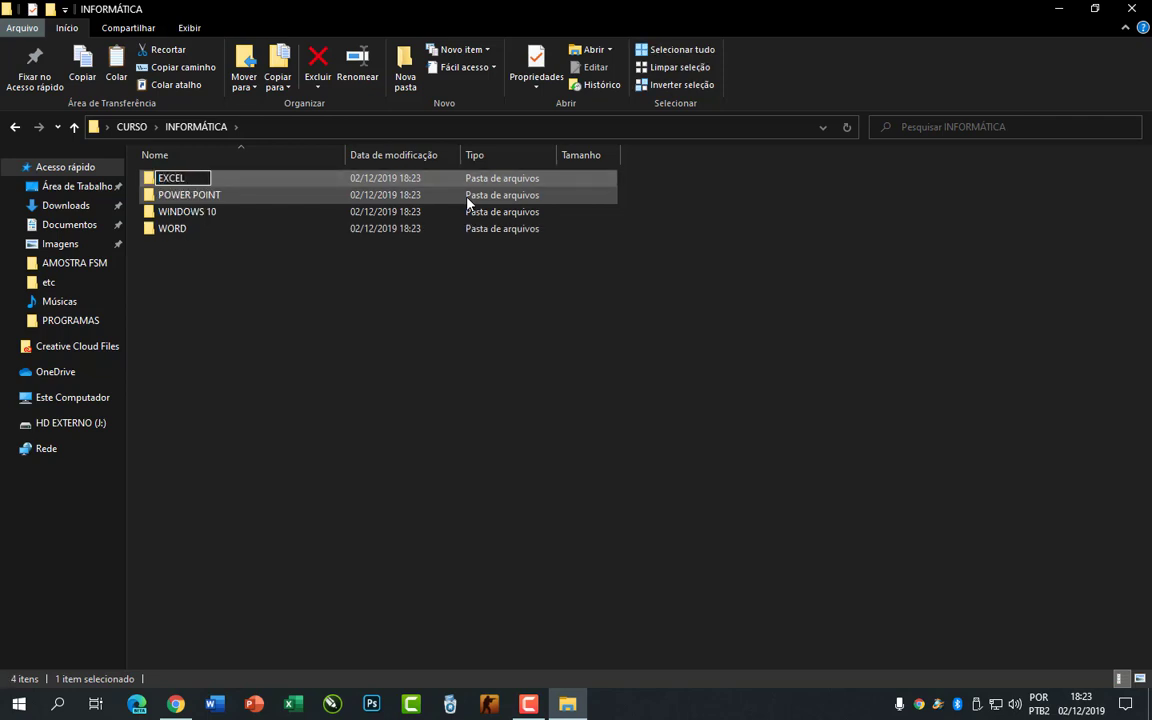
key(Return)
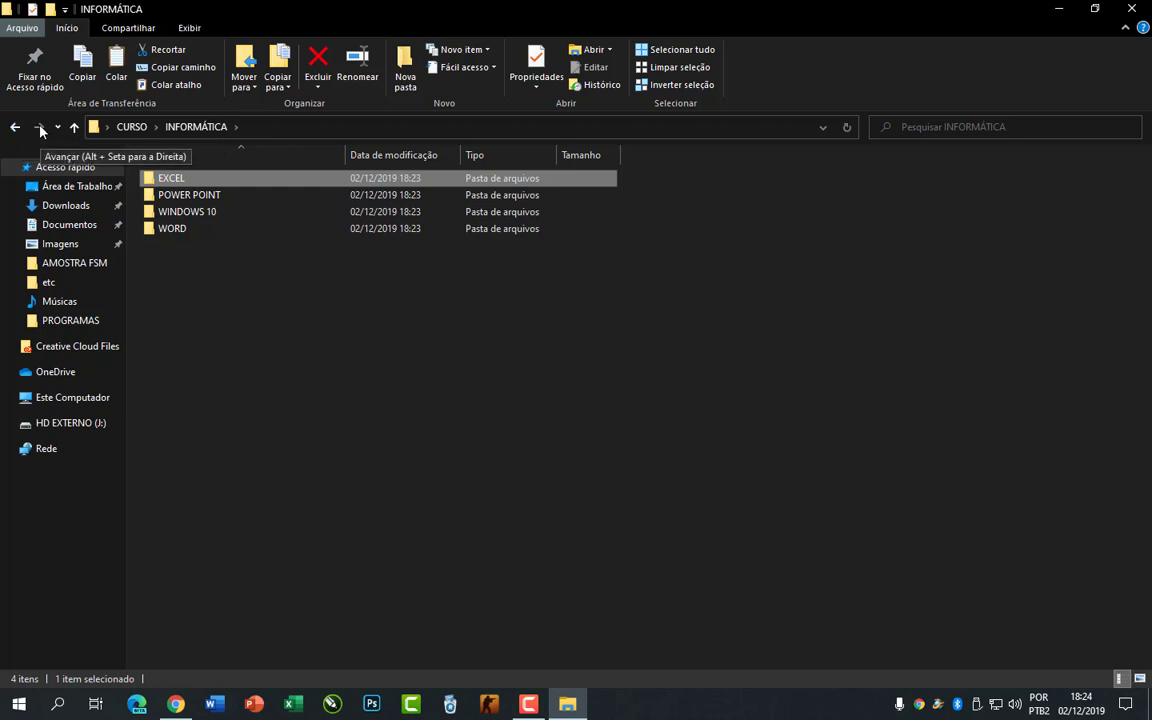
Go up to the CURSO folder and return to its INFORMÁTICA subfolder
click(131, 127)
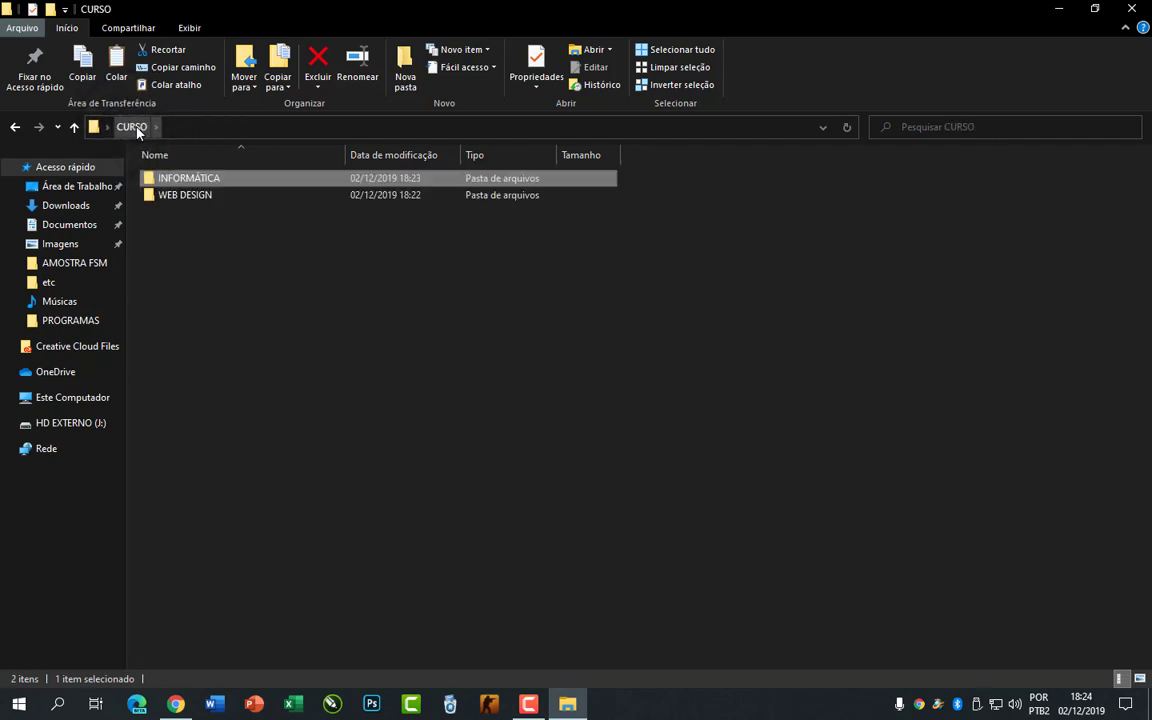
double_click(180, 181)
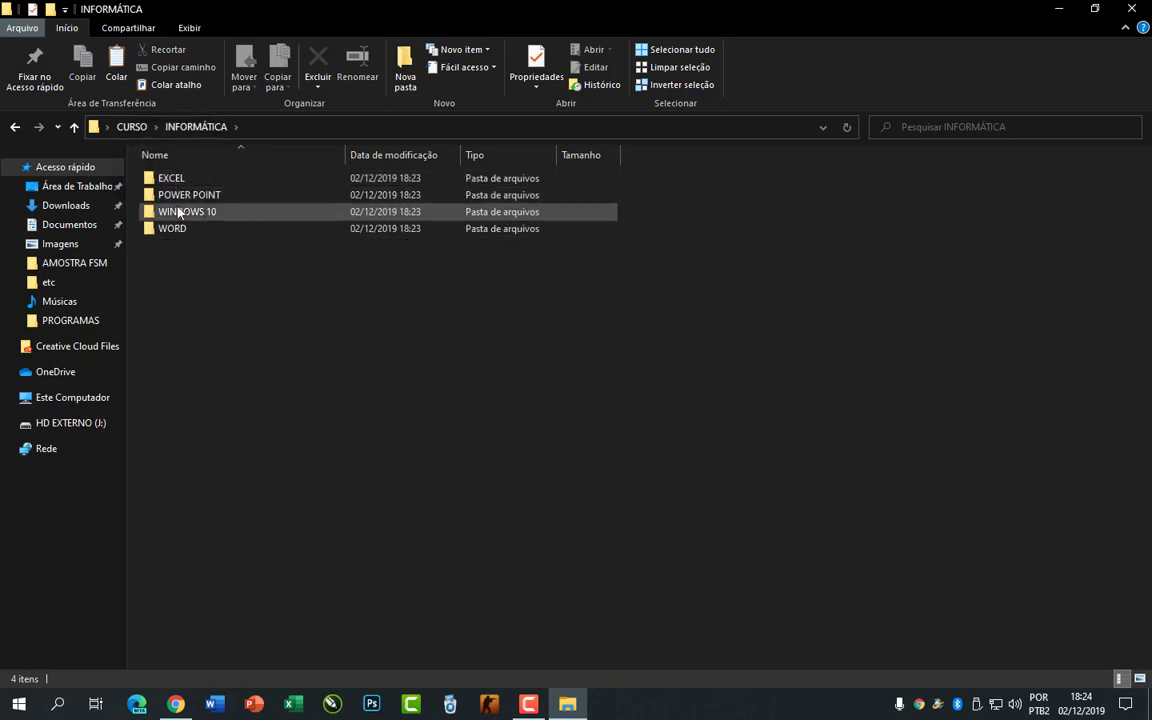
click(156, 127)
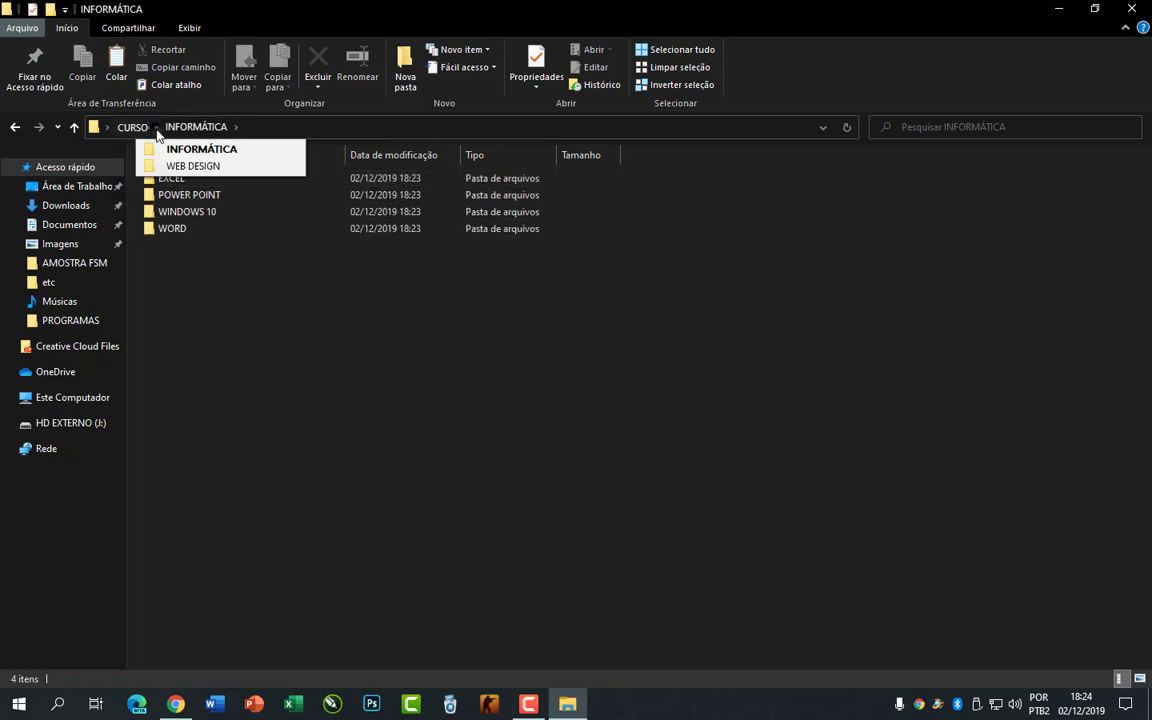
click(172, 150)
Switch from INFORMÁTICA to the WEB DESIGN folder inside CURSO and create a subfolder named COREL DRAW there
mouse_move(156, 127)
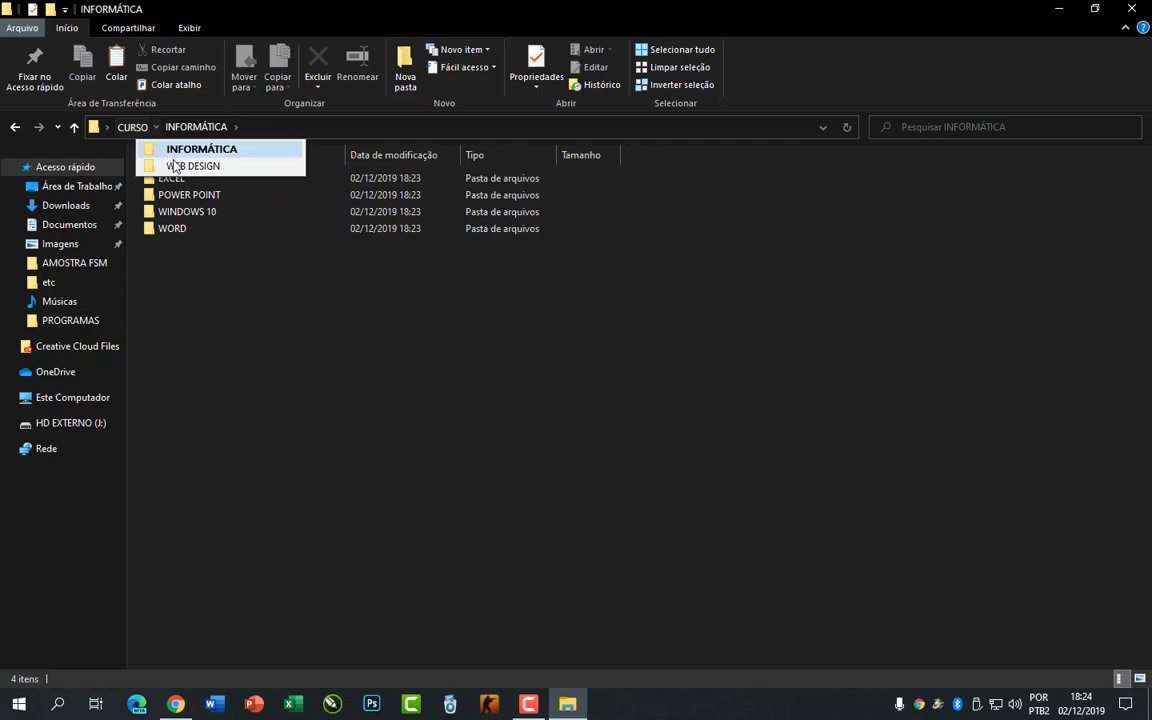
click(176, 167)
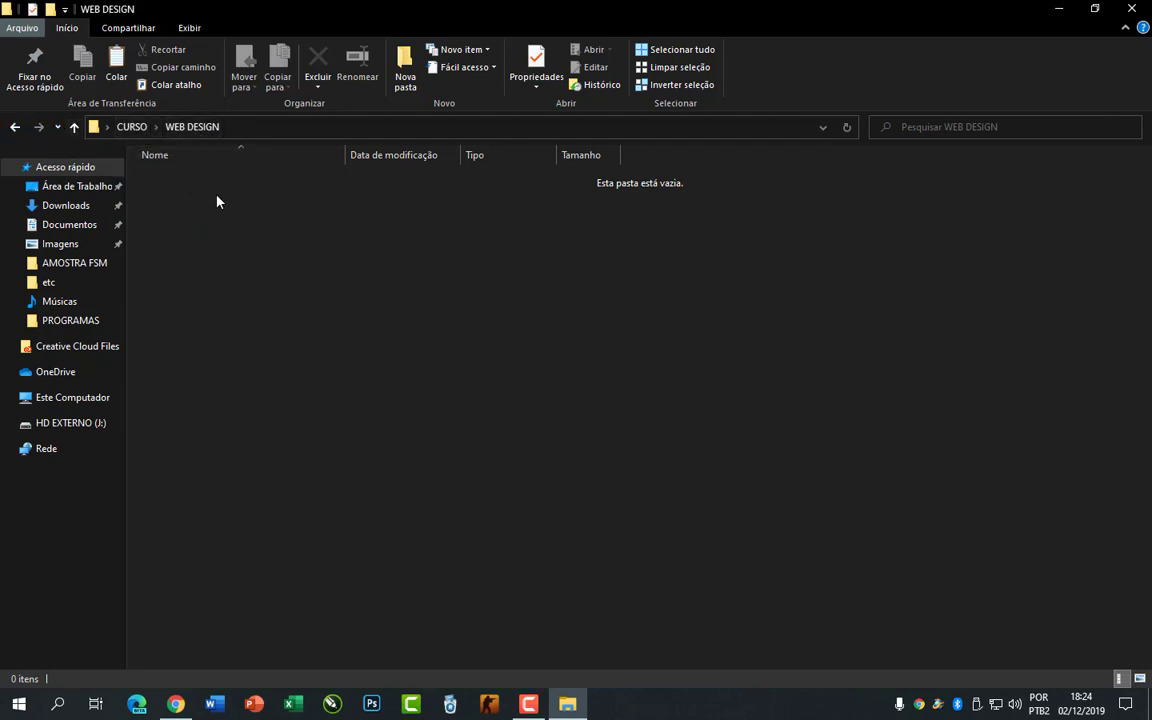
click(231, 266)
key(ctrl+shift+n)
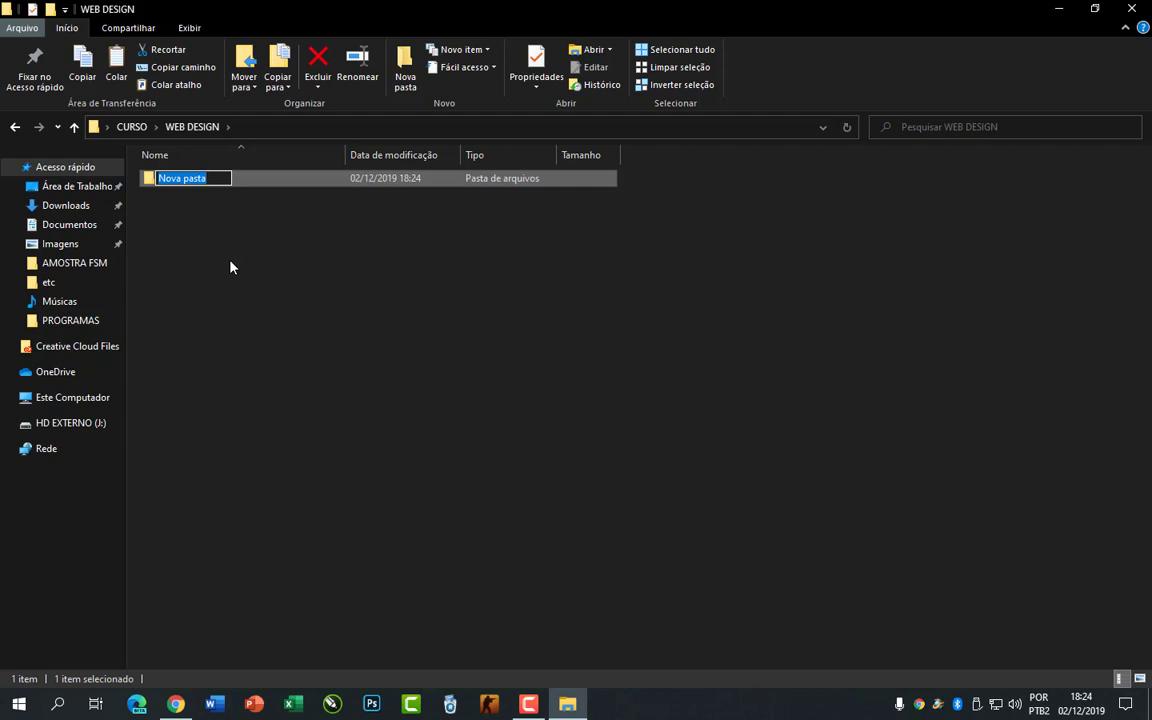
text(COREL DRAW)
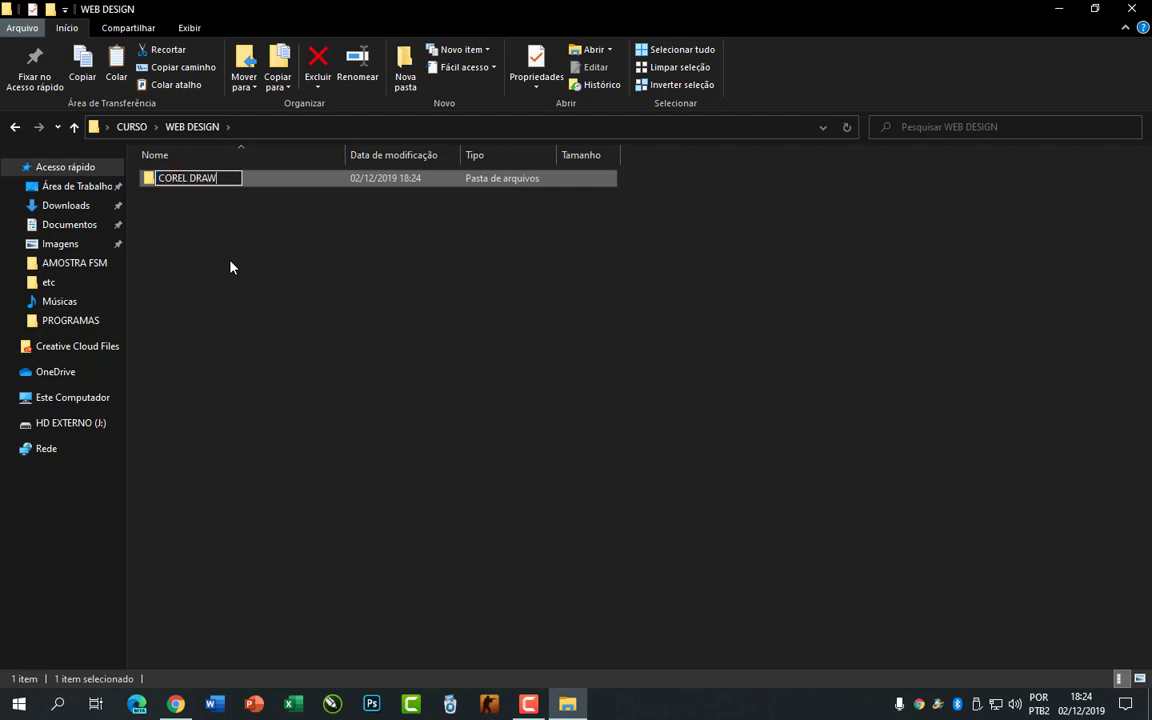
key(Return)
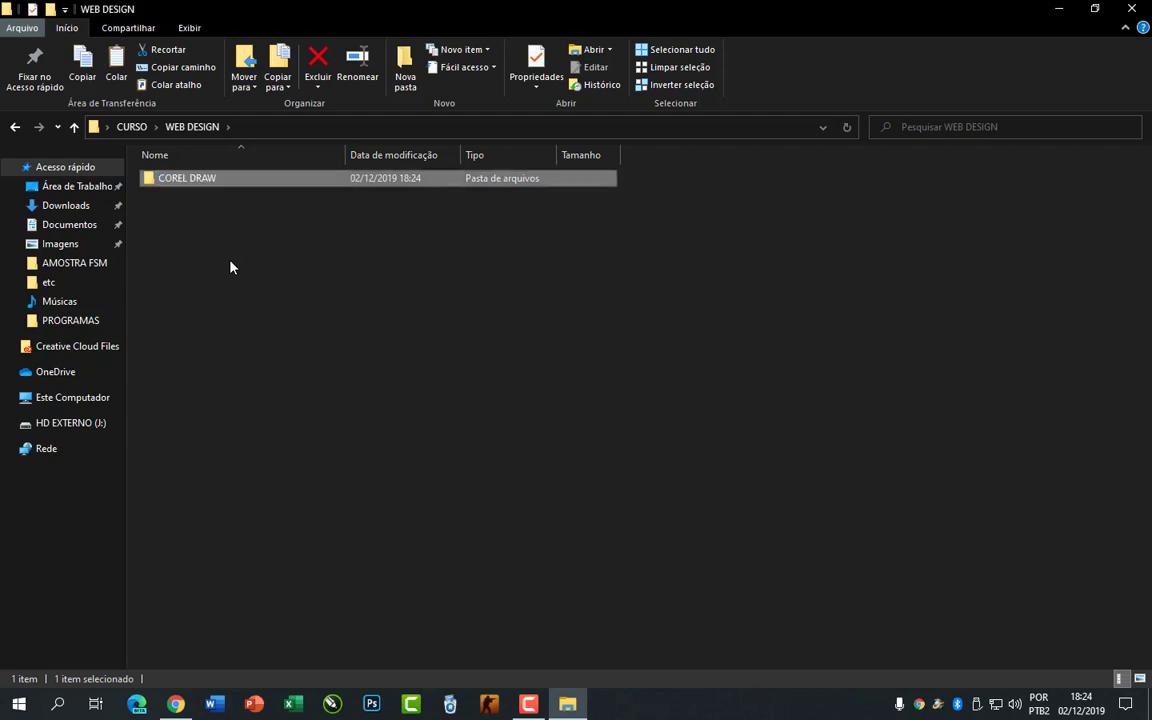
Add two more subfolders to WEB DESIGN, named PHOTOSHOP and HTML5
key(ctrl+shift+n)
text(PHO)
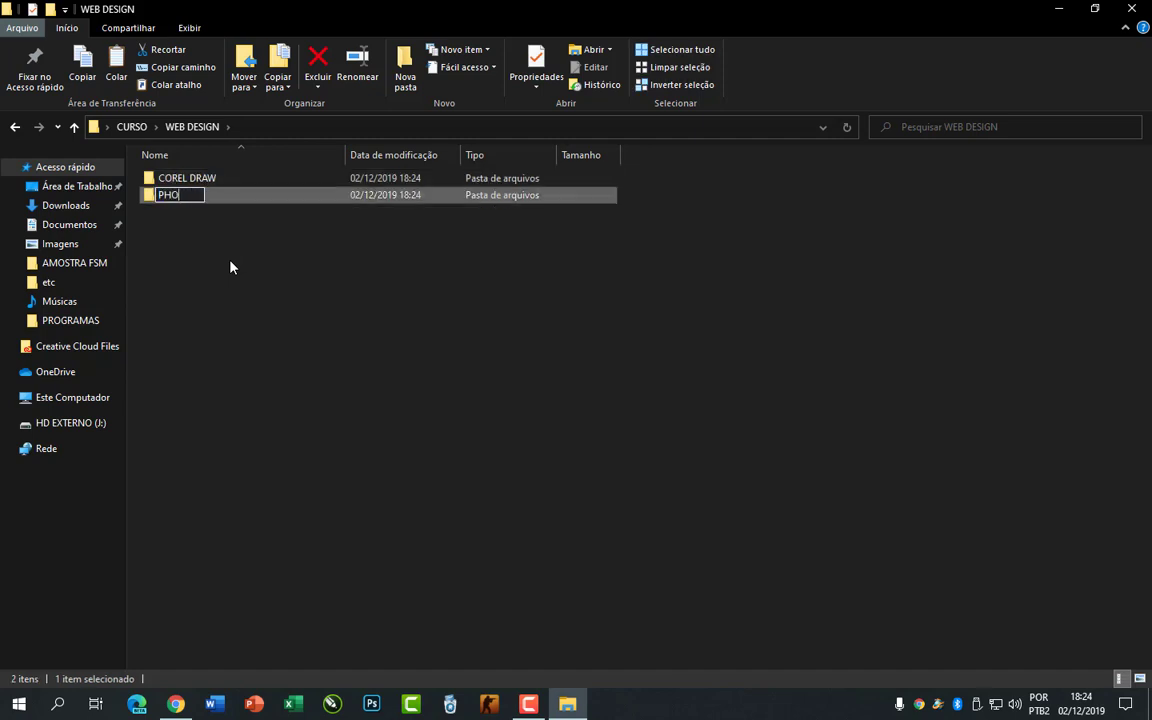
text(TOSHOP)
key(Return)
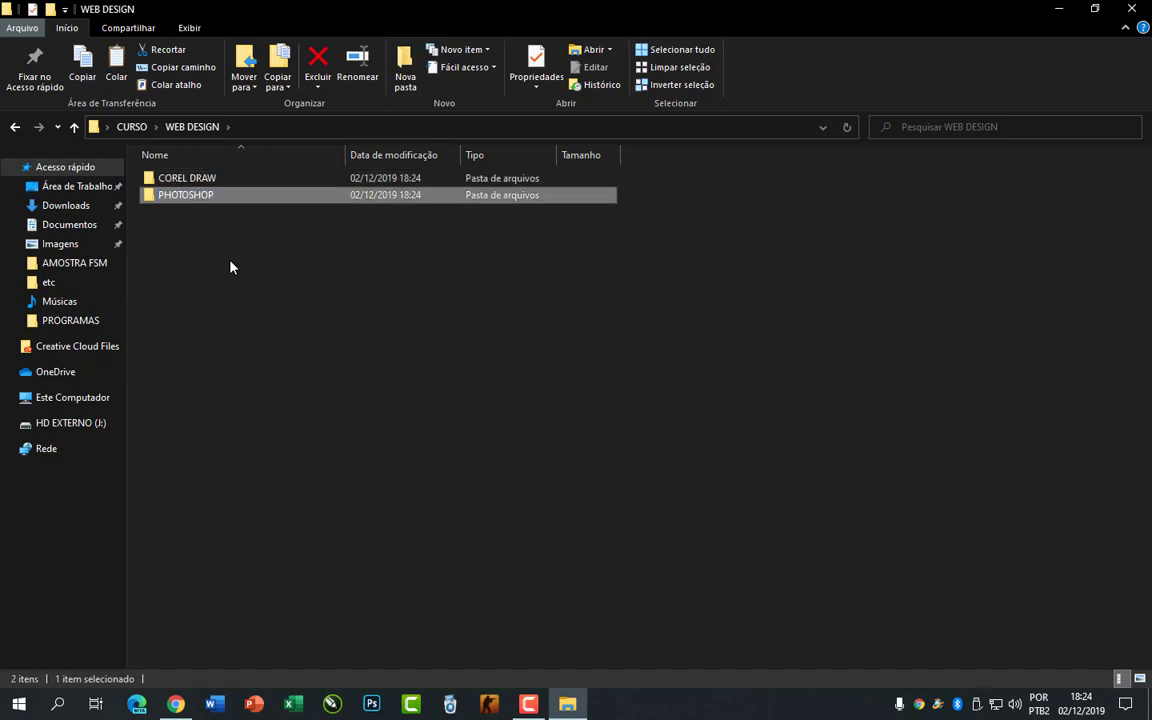
key(ctrl+shift+n)
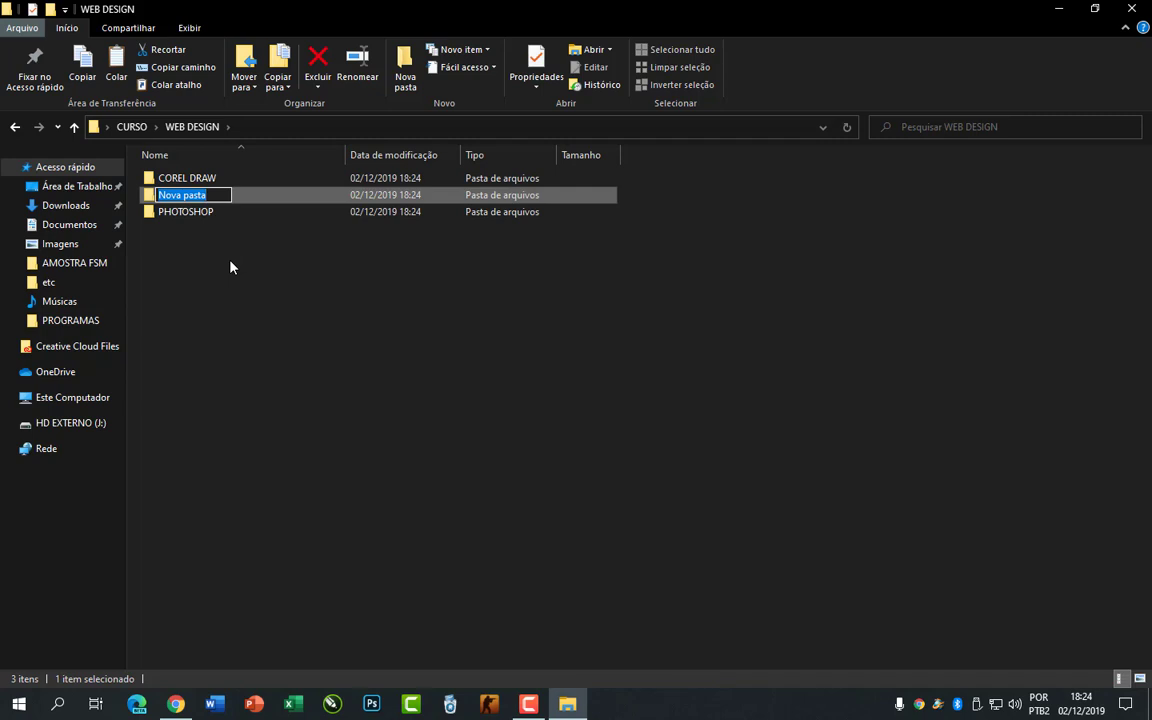
text(HTML5)
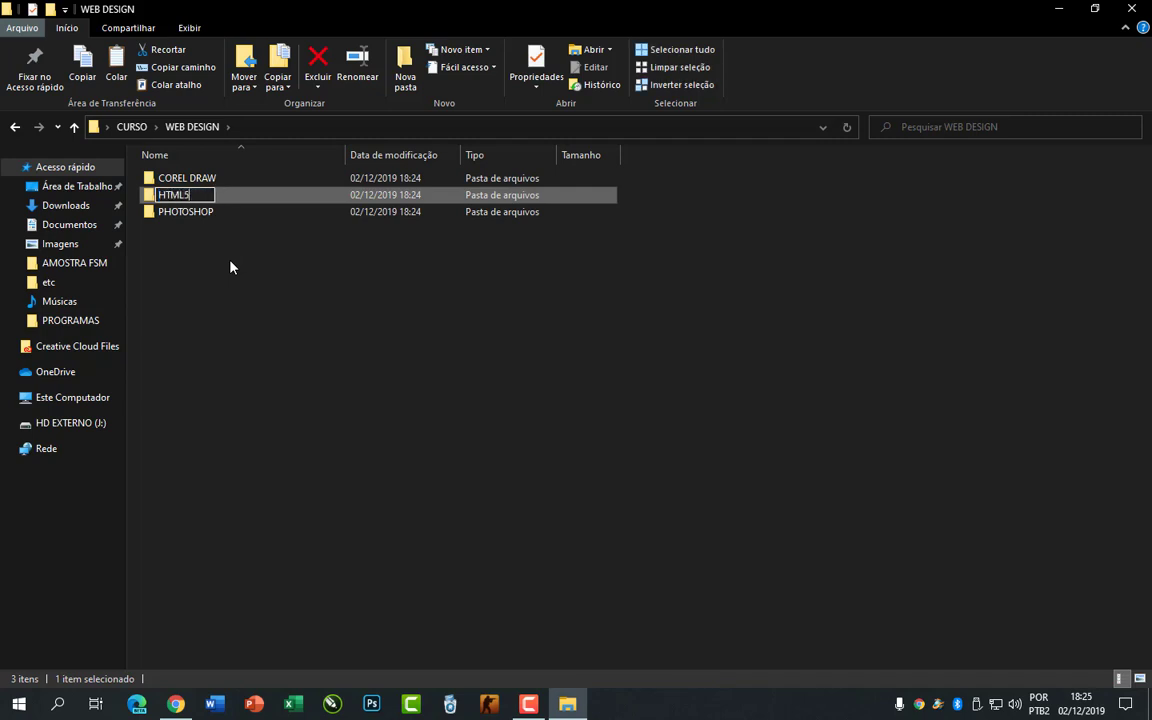
key(Return)
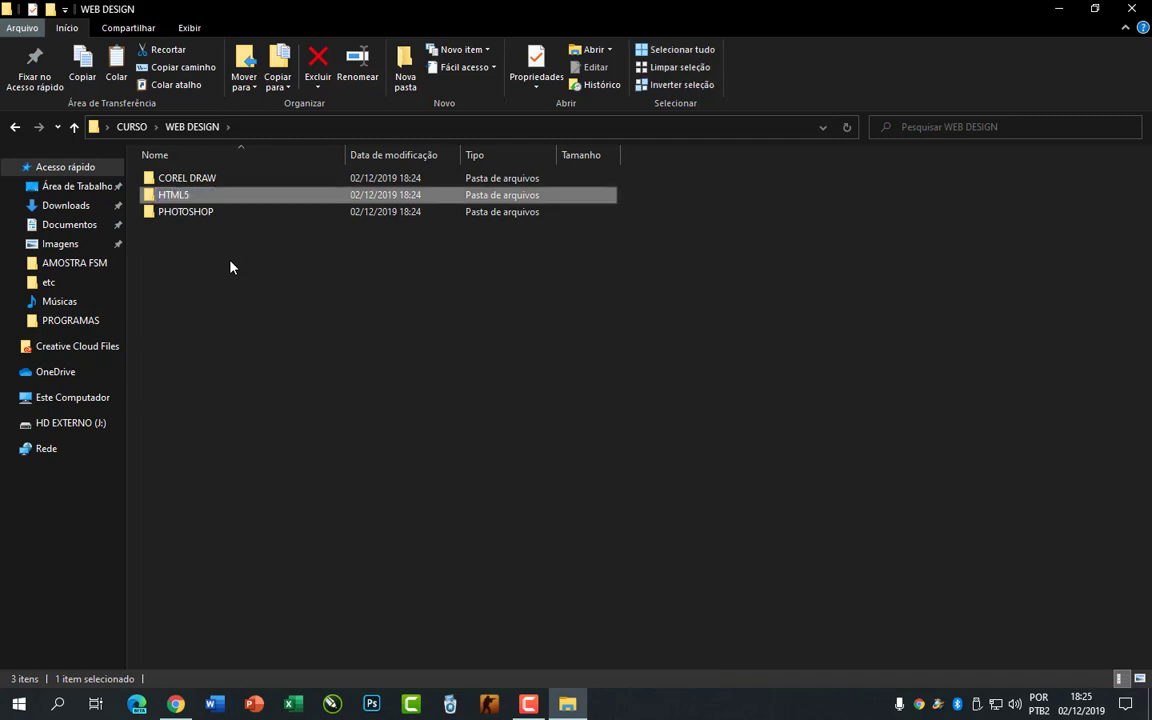
Add two more subfolders to WEB DESIGN, named CSS3 and JAVASCRIPT
key(ctrl+shift+n)
text(CSS3)
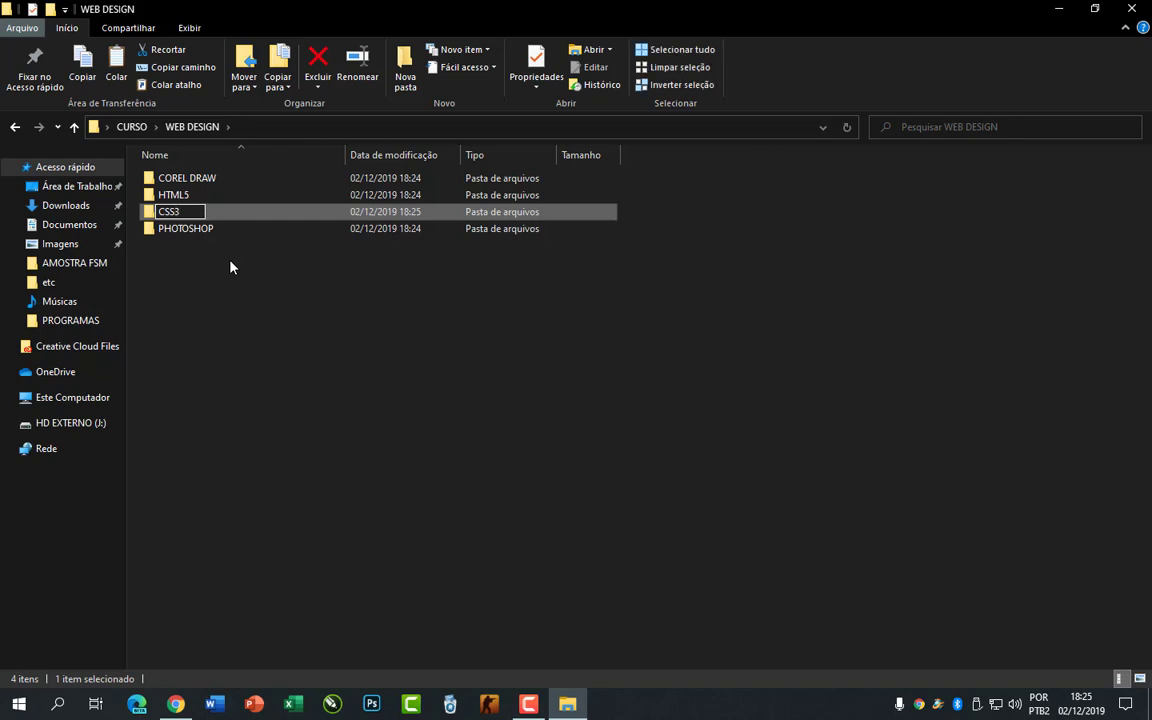
key(Return)
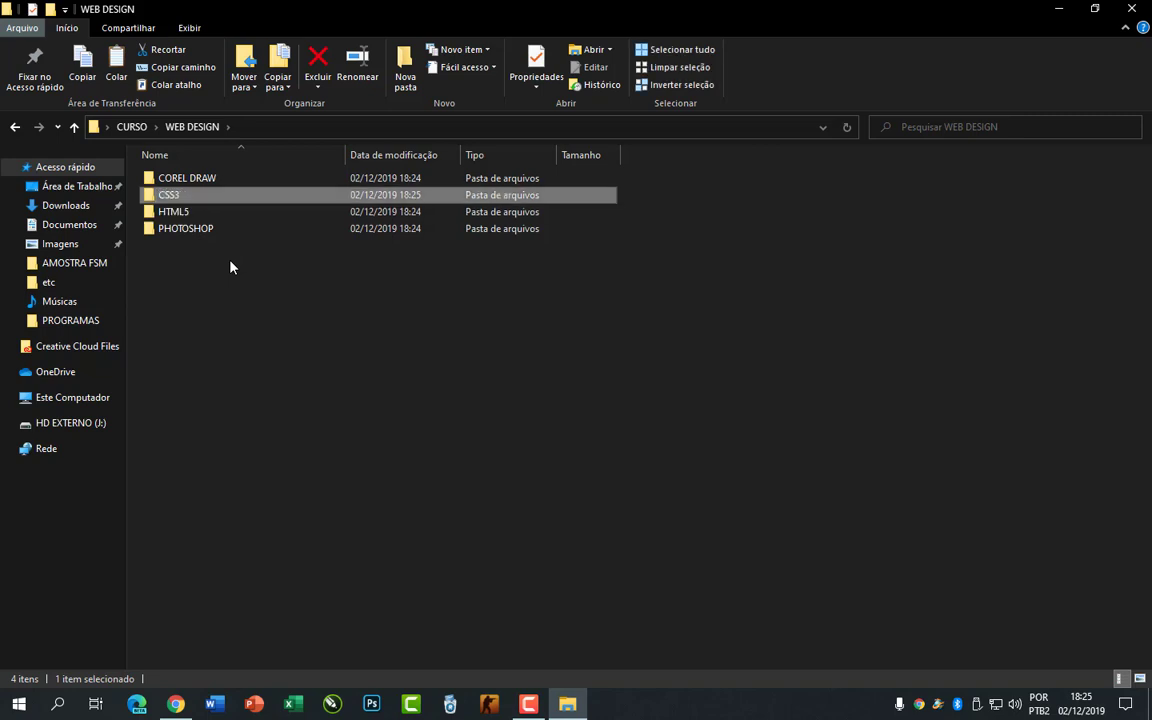
key(ctrl+shift+n)
text(JAVA)
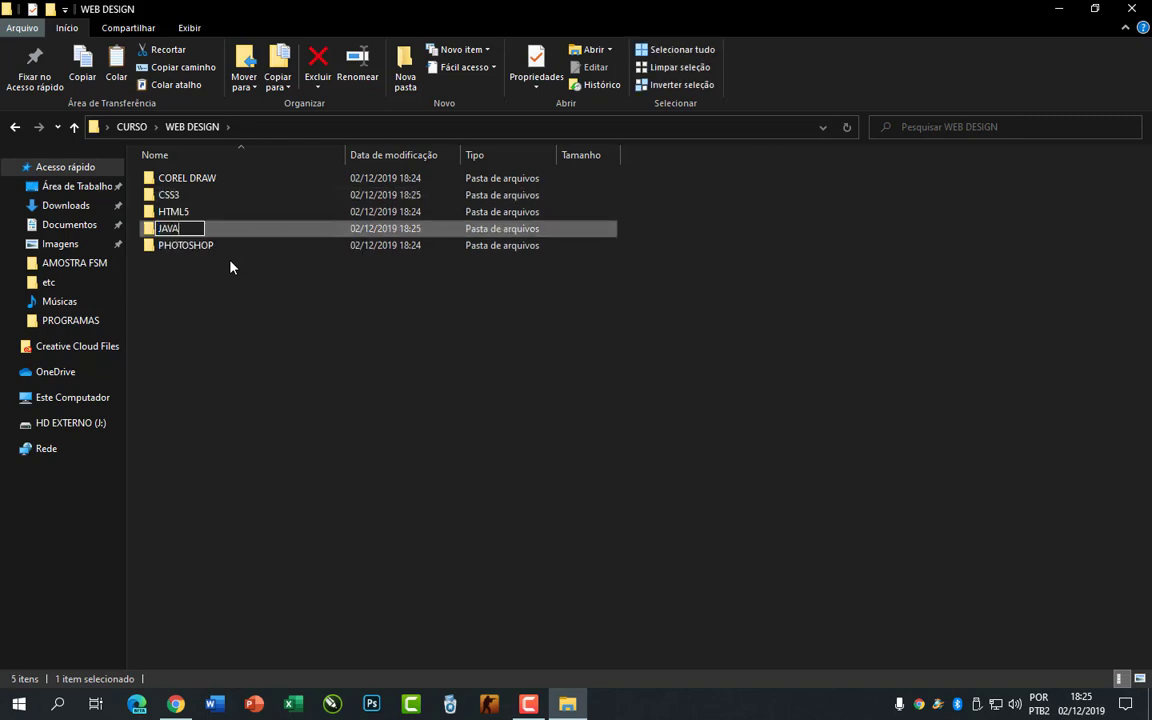
text(SCRIPT)
key(Return)
click(300, 354)
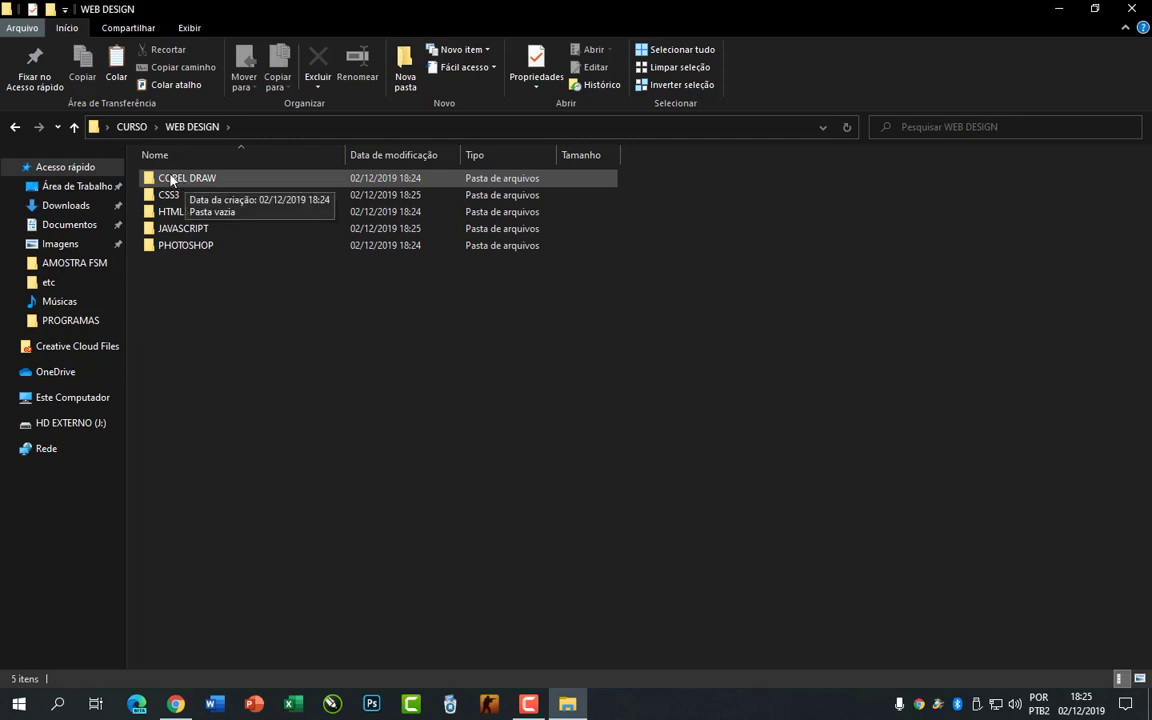
Open the COREL DRAW folder inside WEB DESIGN and create a subfolder named VETORIZAÇÃO in it
double_click(171, 180)
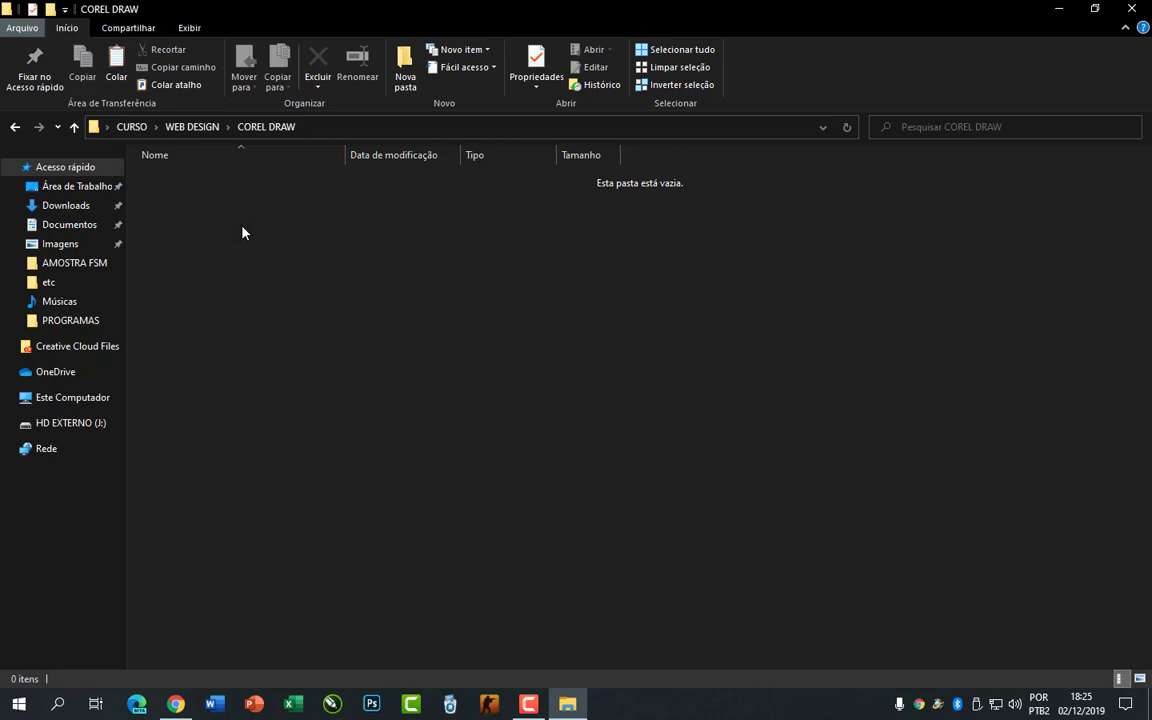
key(ctrl+shift+n)
text(VE)
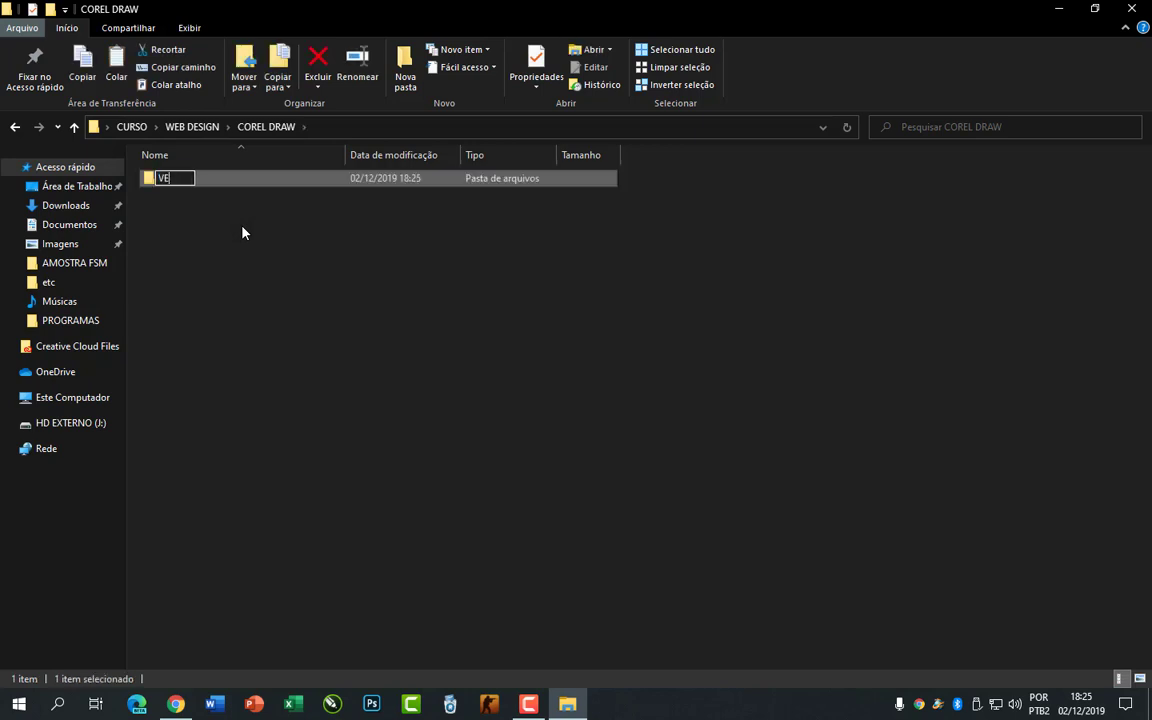
text(TORIZAÇÃO)
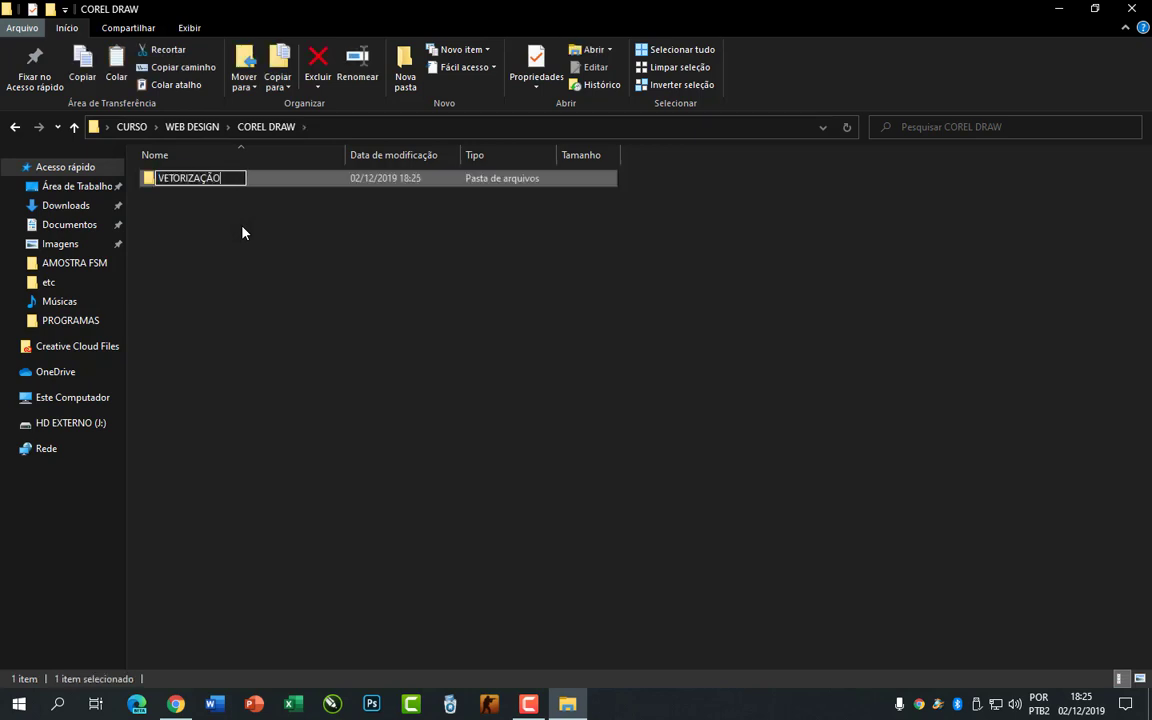
click(280, 234)
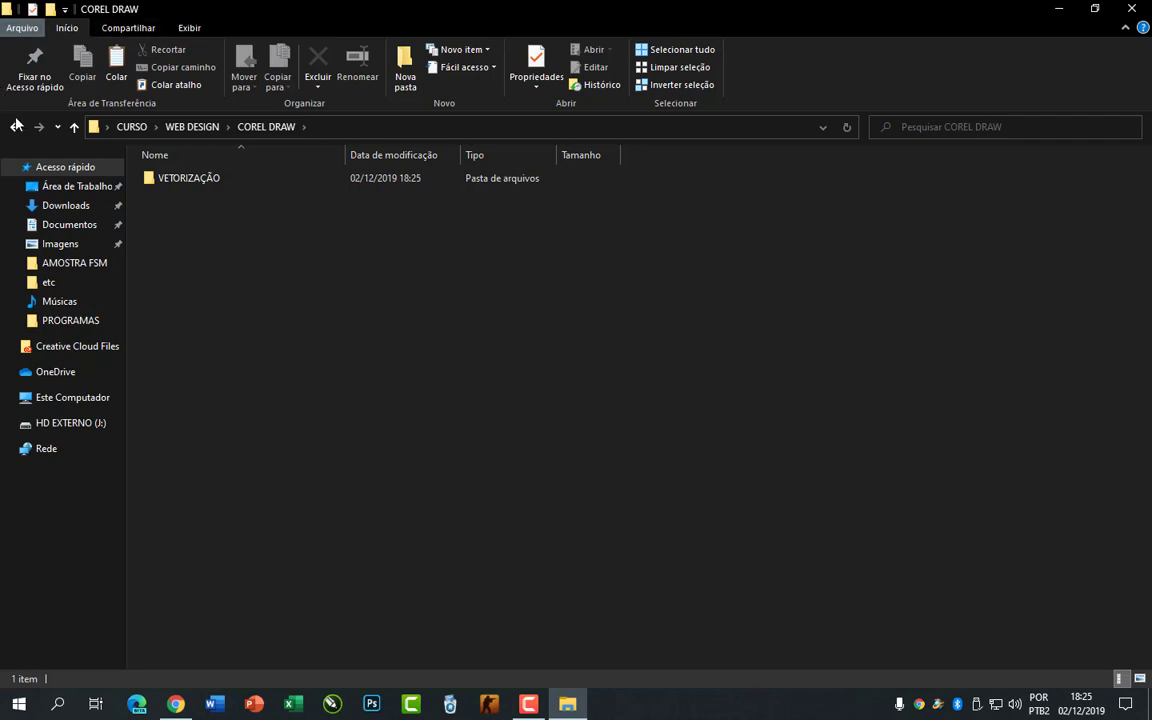
Return from COREL DRAW to the CURSO folder and close its window
click(143, 133)
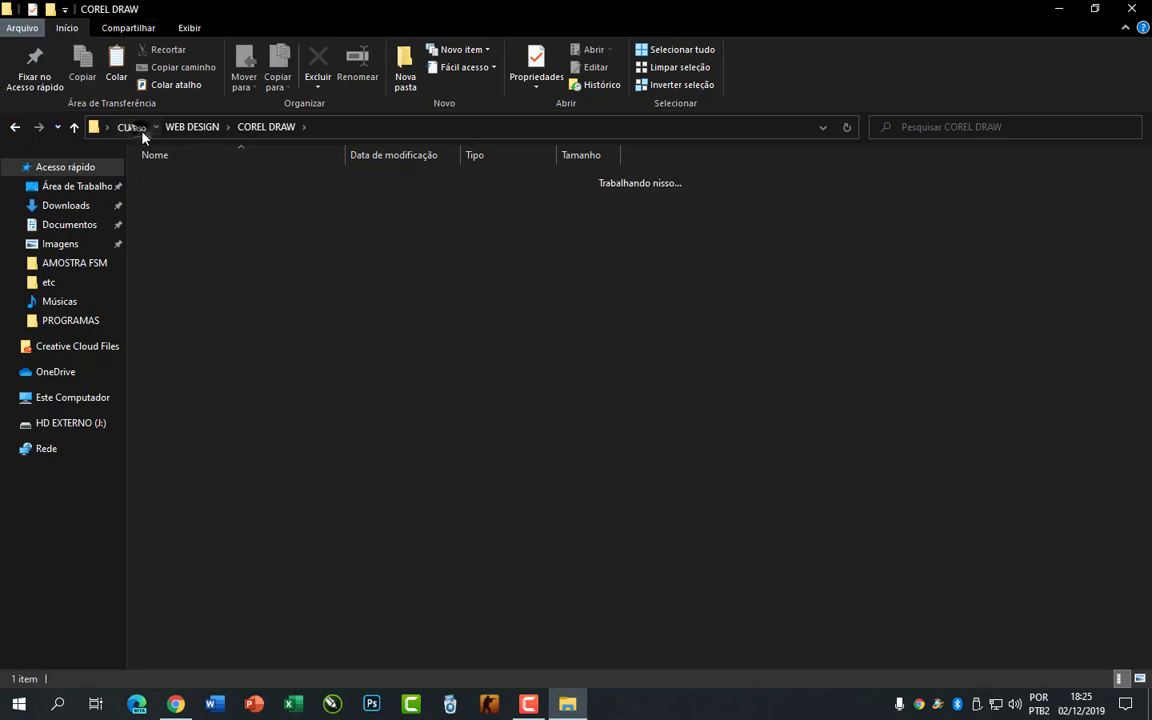
click(297, 314)
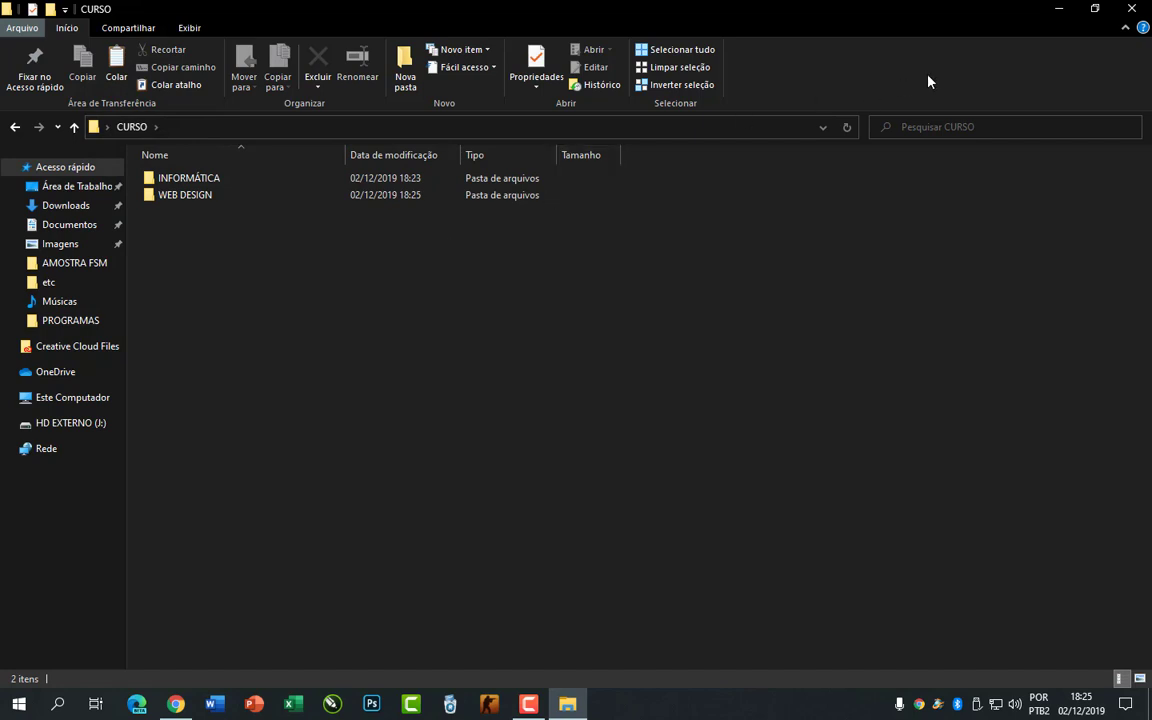
key(alt+F4)
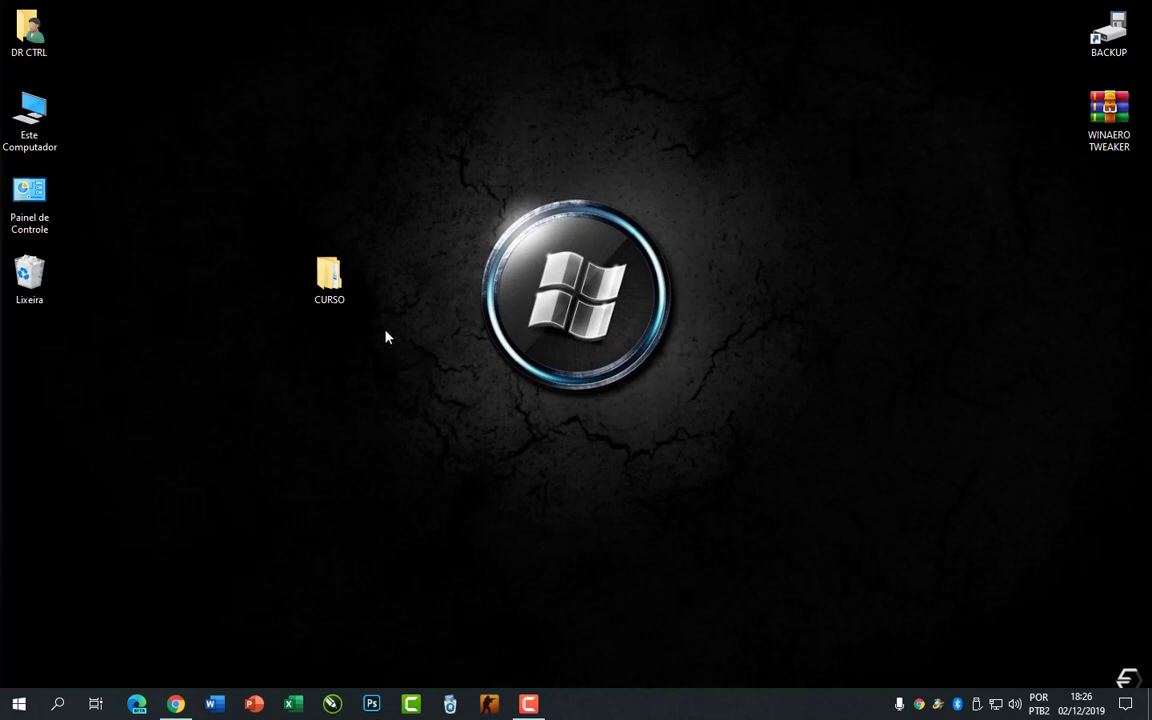
Reopen the CURSO folder from the desktop and create two subfolders in it, named CÓPIA and RECORTE
double_click(333, 278)
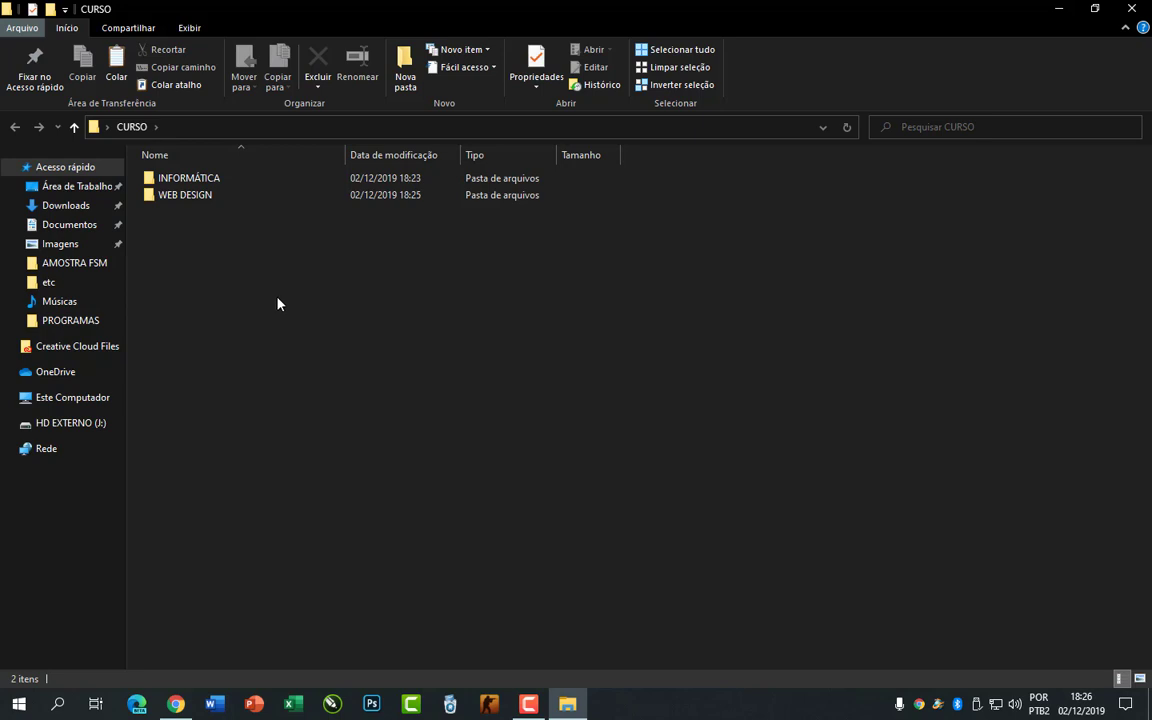
click(301, 310)
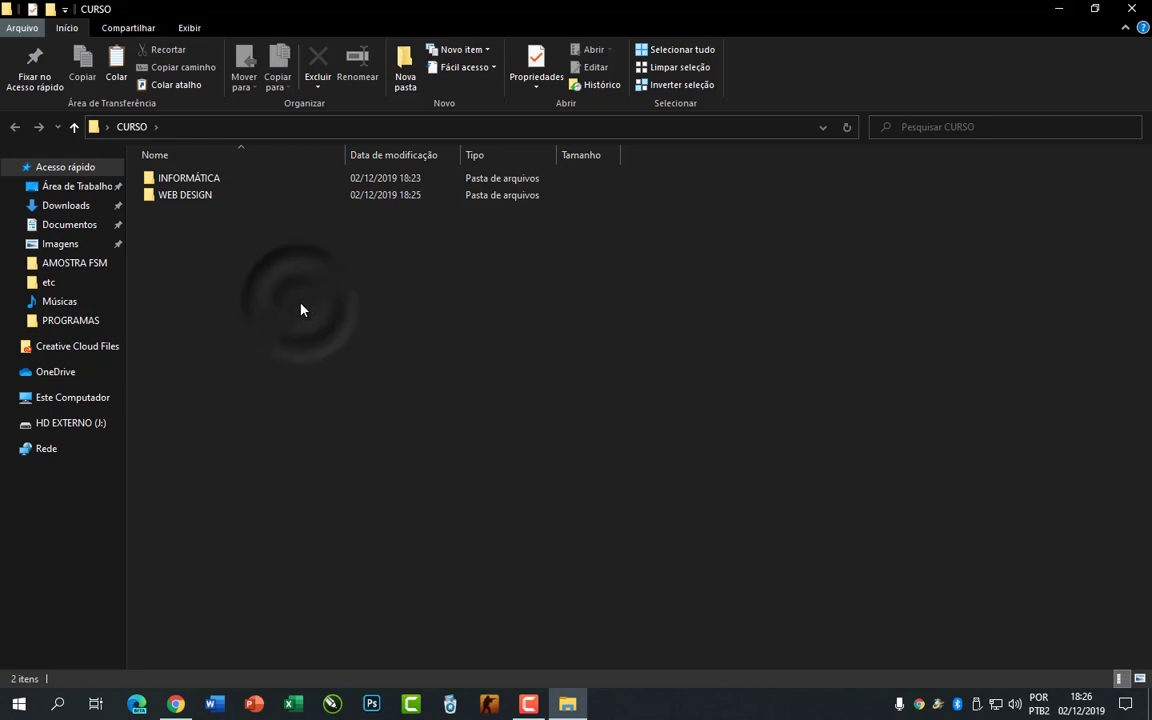
key(ctrl+shift+n)
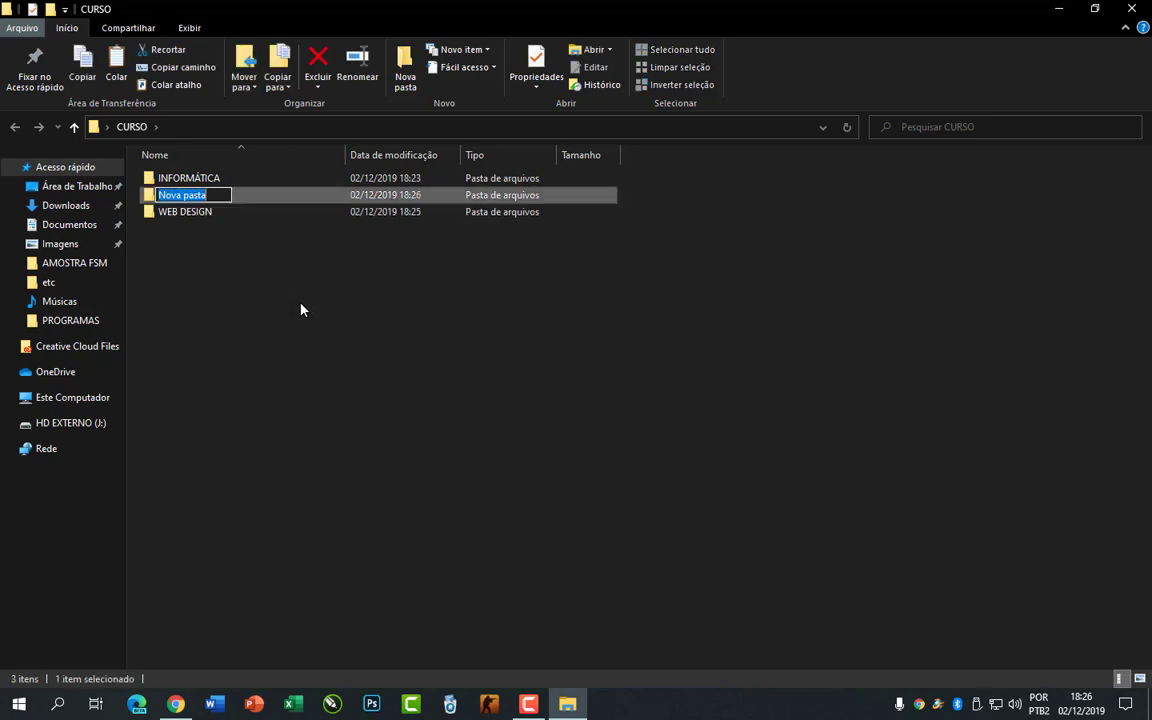
text(CÓPIA)
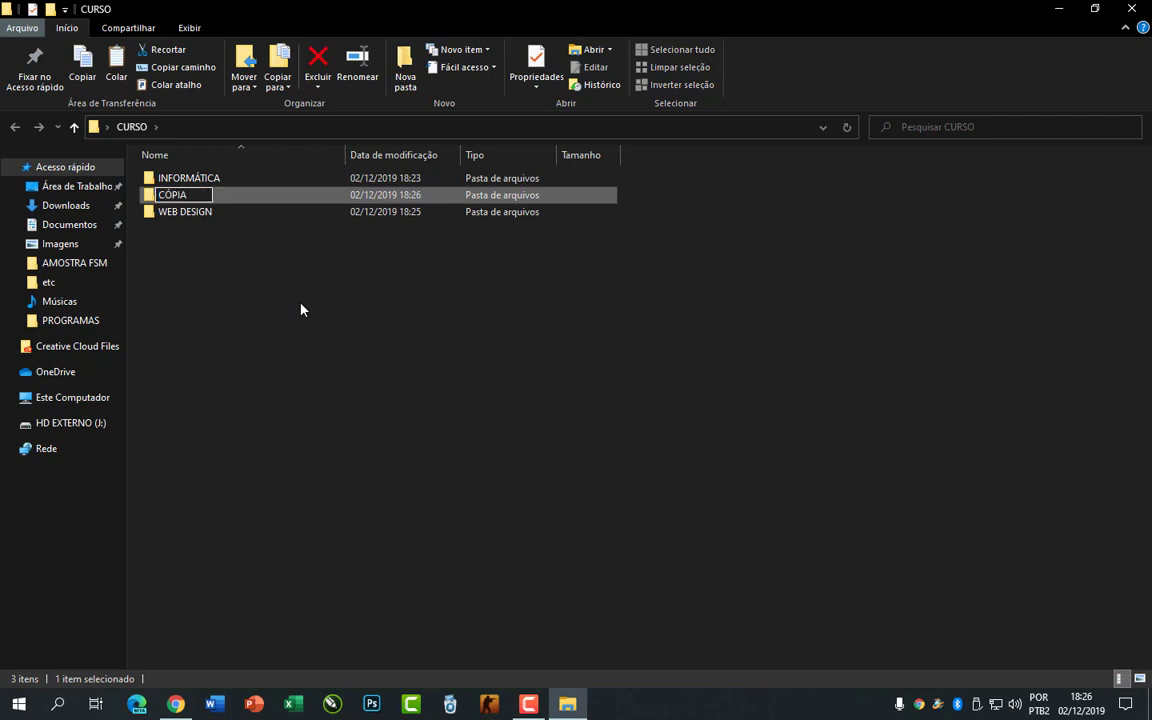
key(Return)
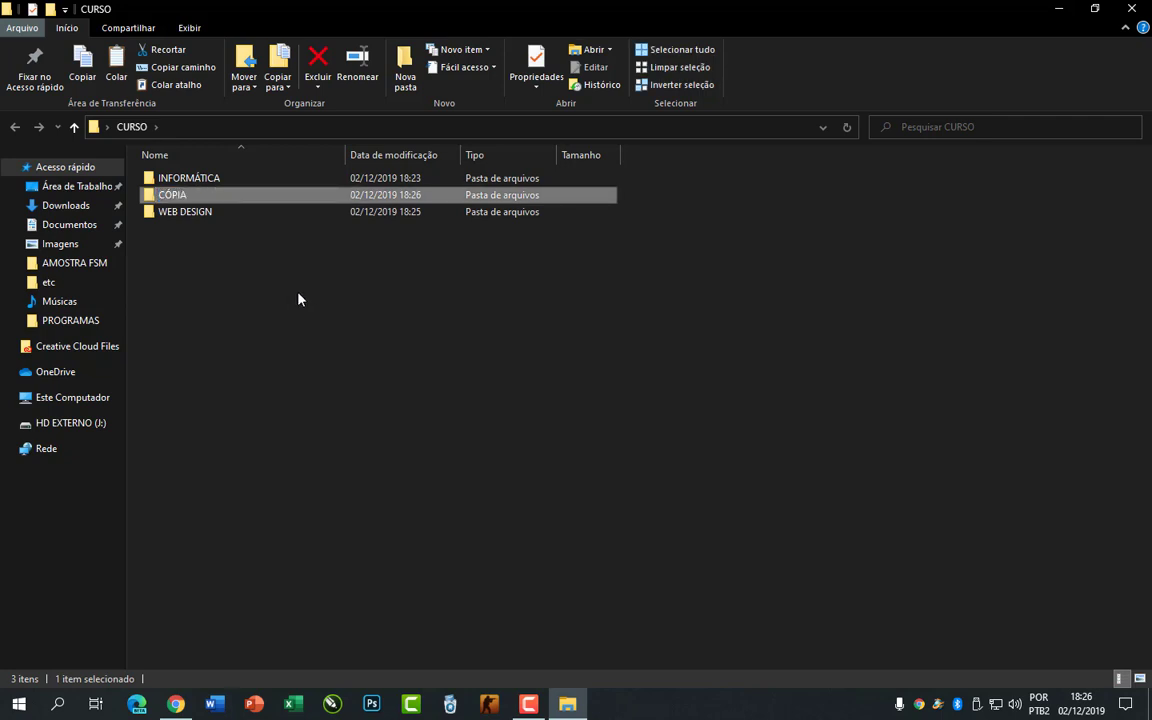
key(ctrl+shift+n)
text(RE)
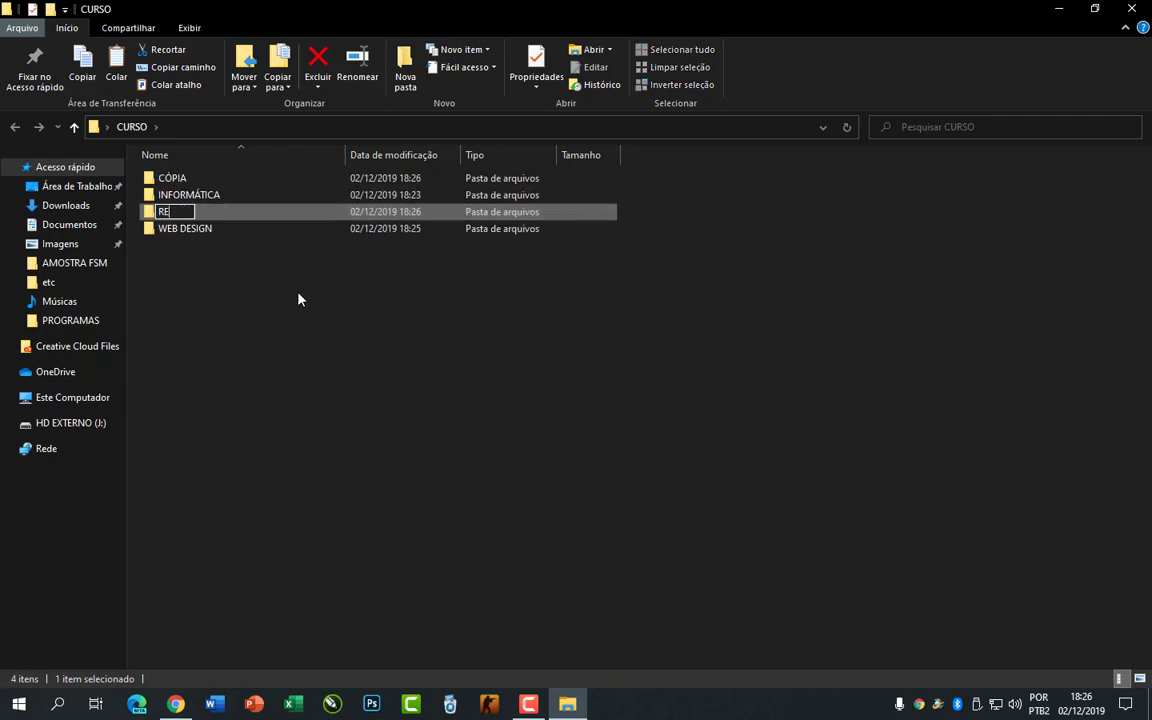
text(CORTE)
key(Return)
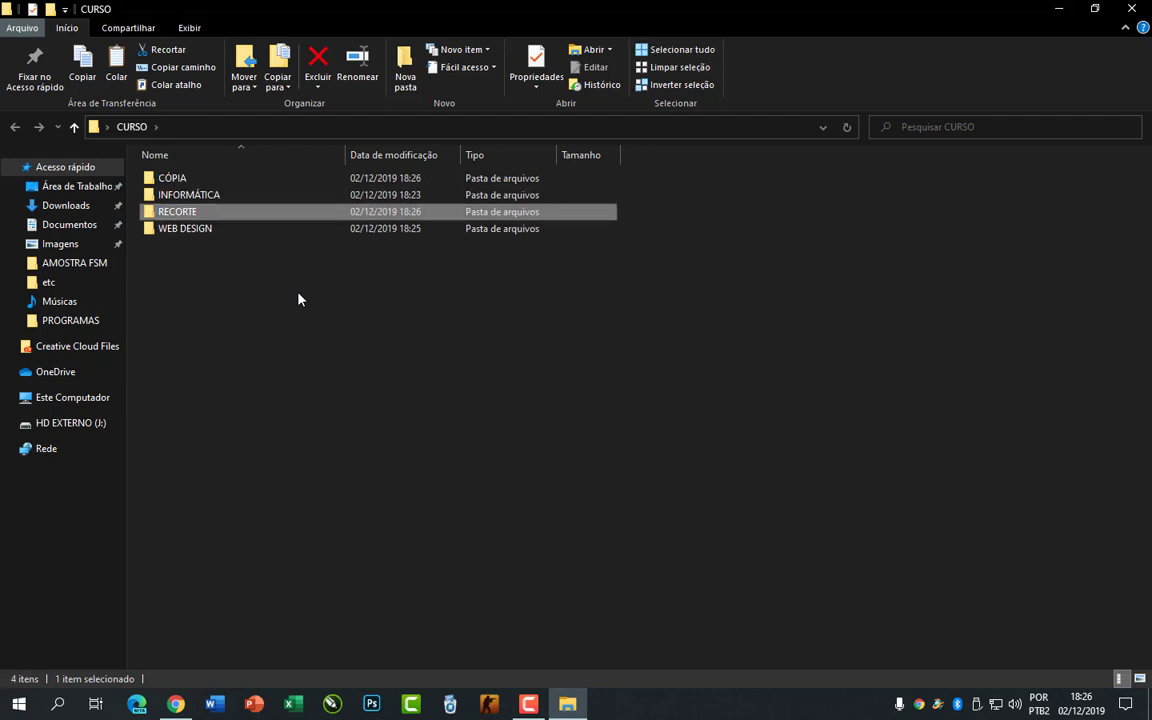
click(208, 305)
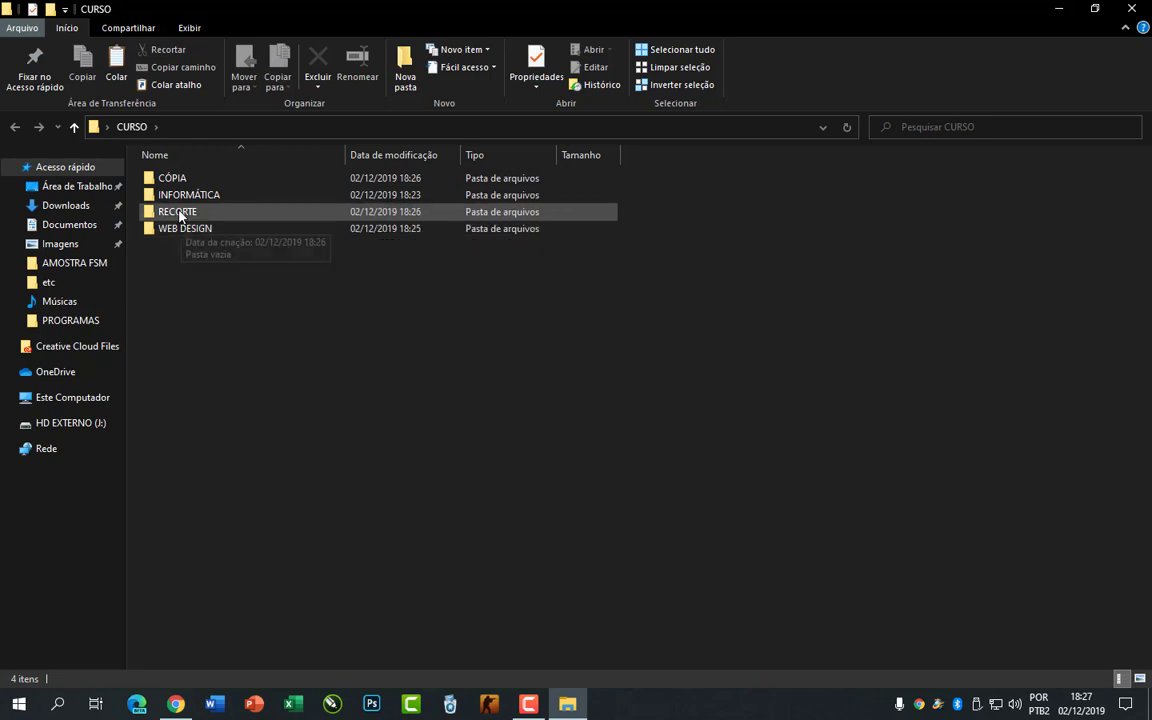
Switch the CURSO folder list between descending and ascending name order, ending with ascending
click(204, 157)
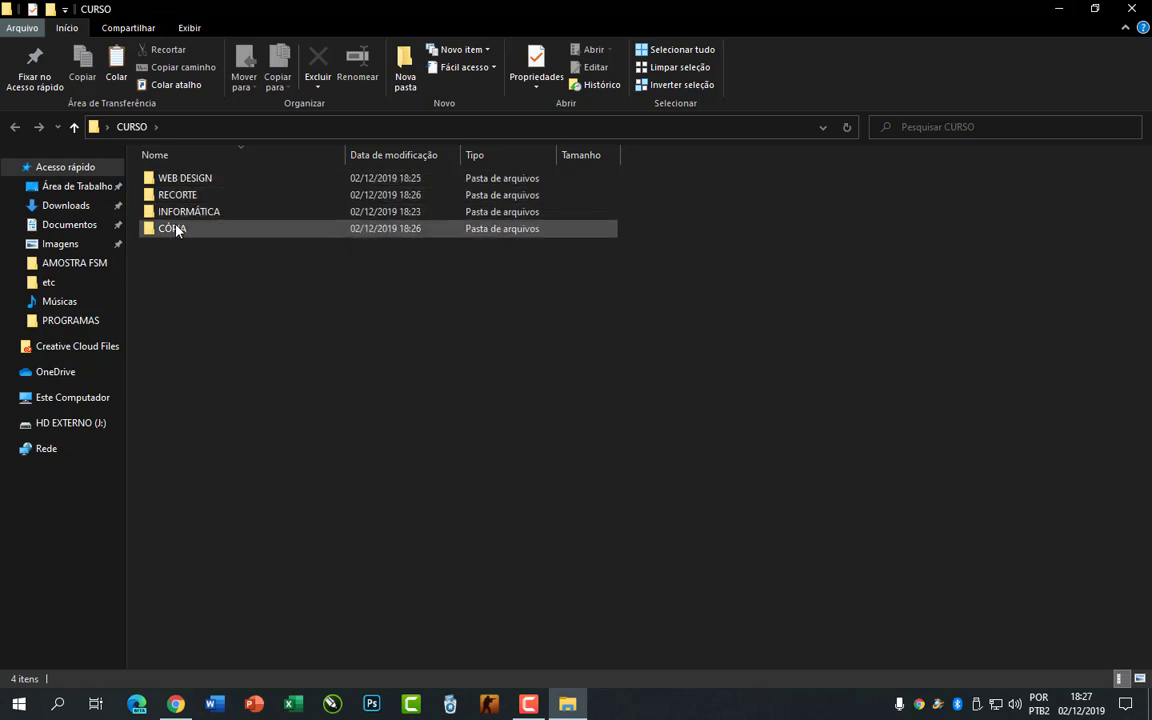
click(190, 161)
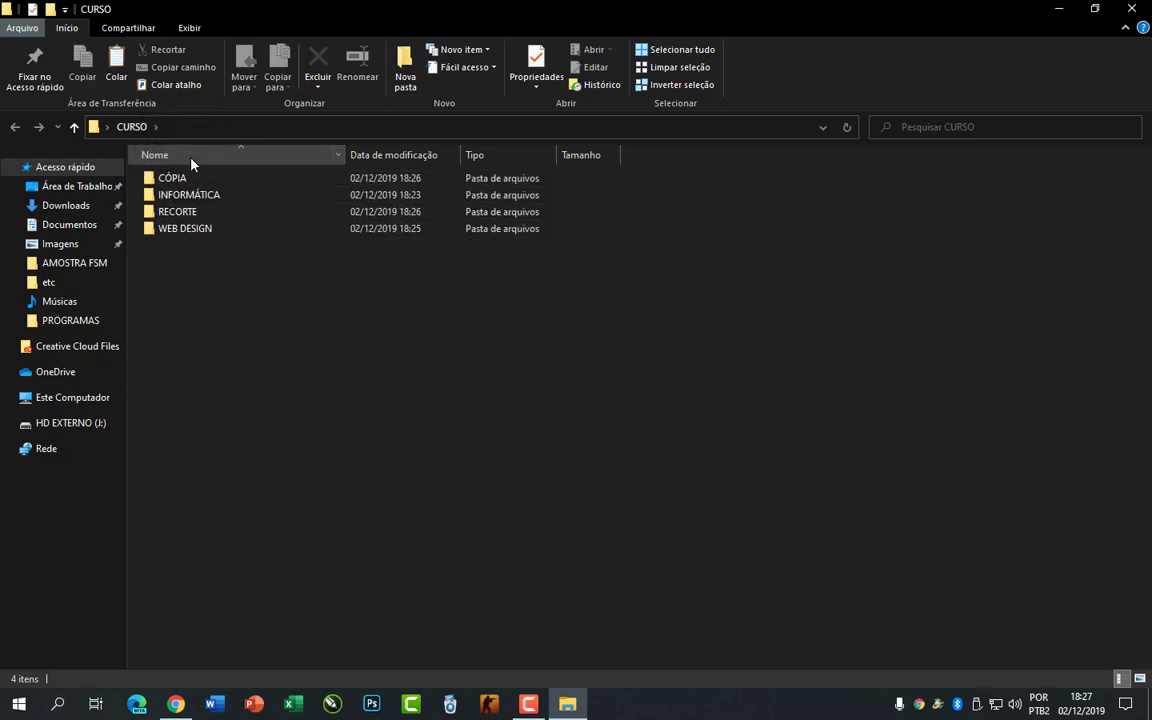
click(191, 160)
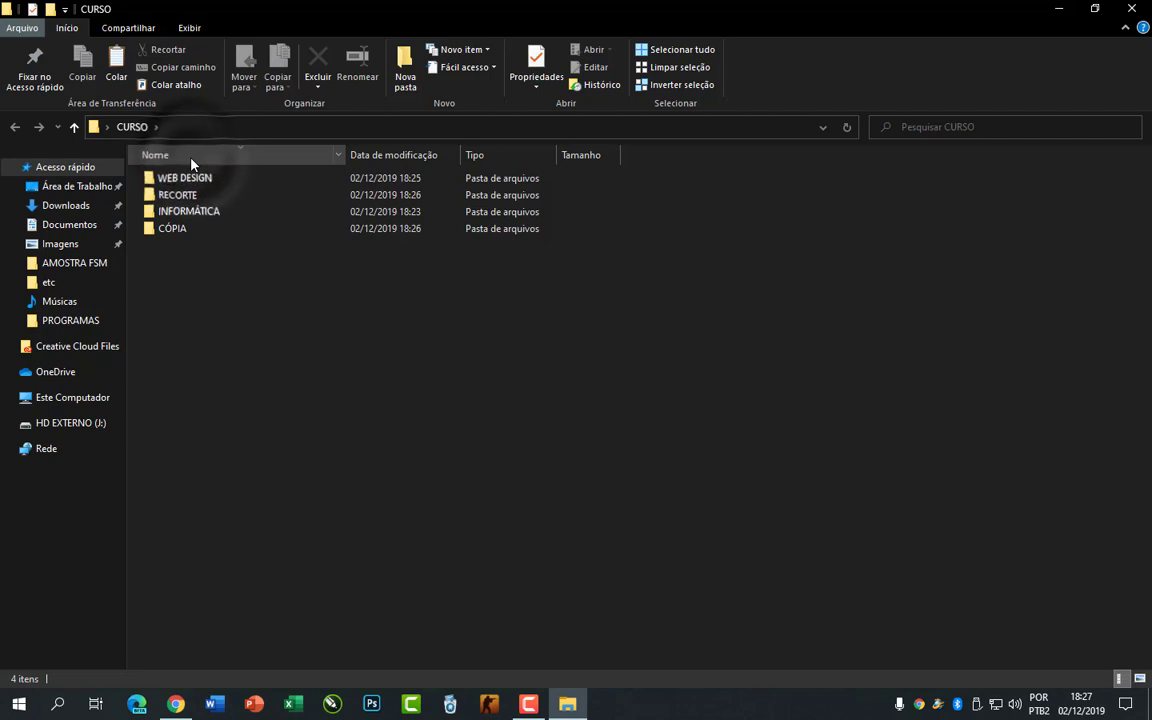
click(191, 160)
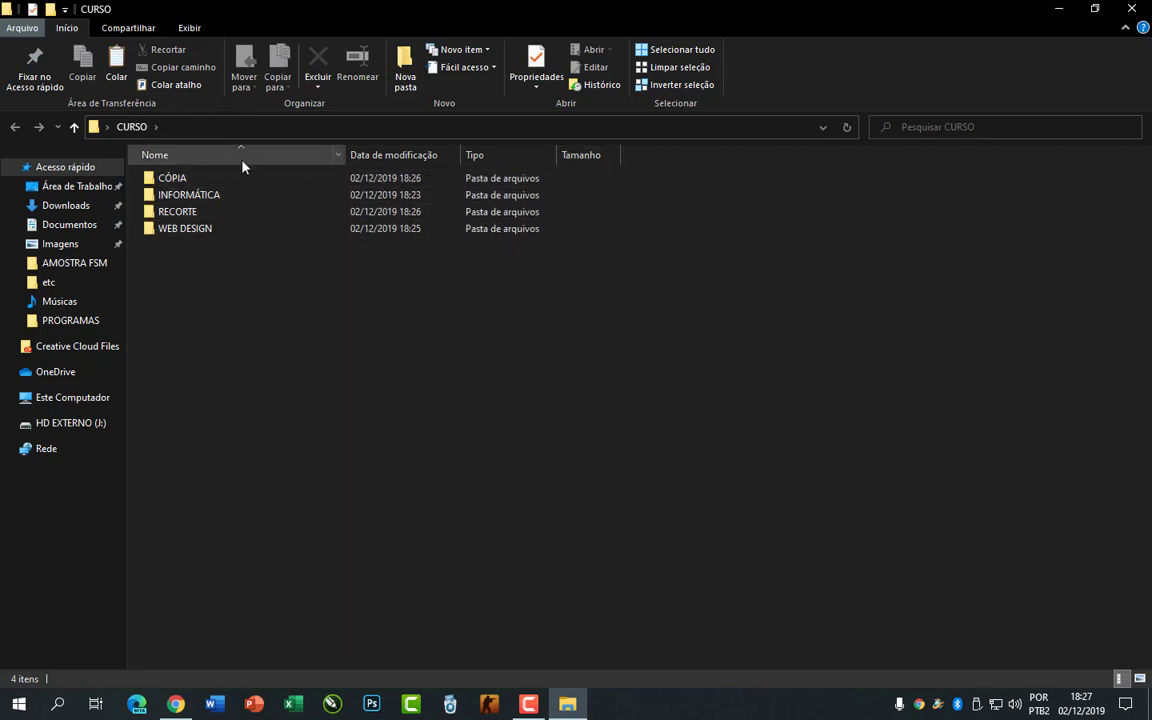
Copy the INFORMÁTICA and WEB DESIGN folders together and paste them into the CÓPIA folder
click(195, 199)
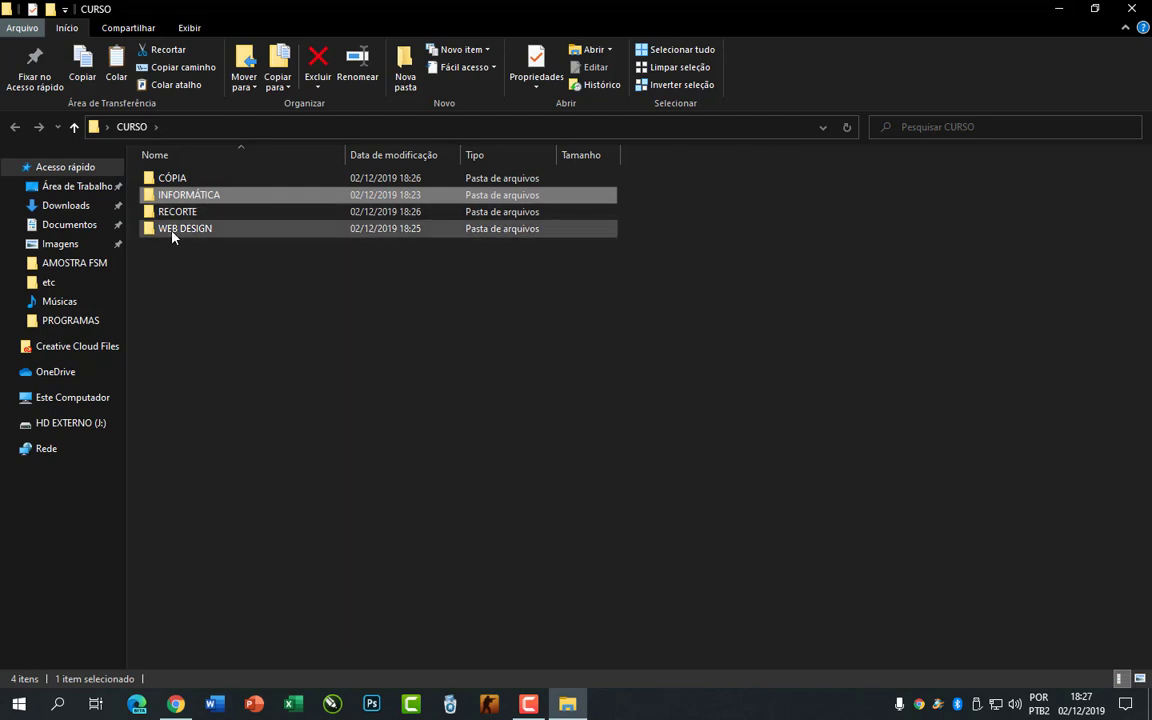
ctrl+click(172, 232)
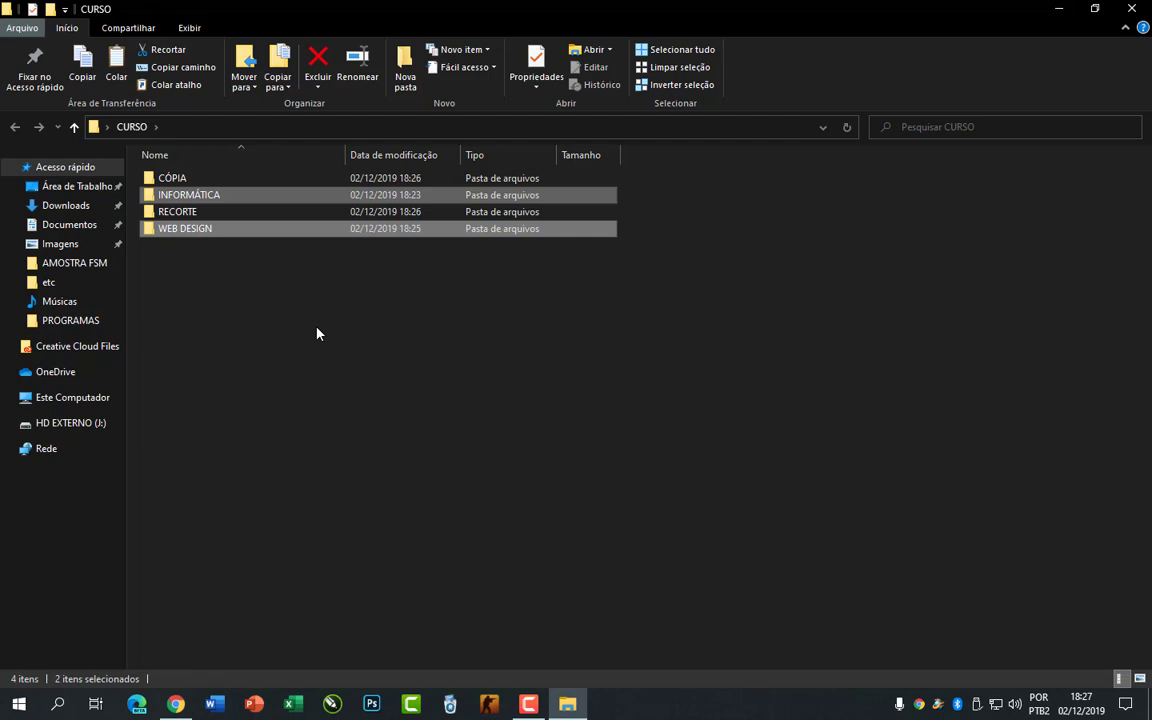
click(67, 76)
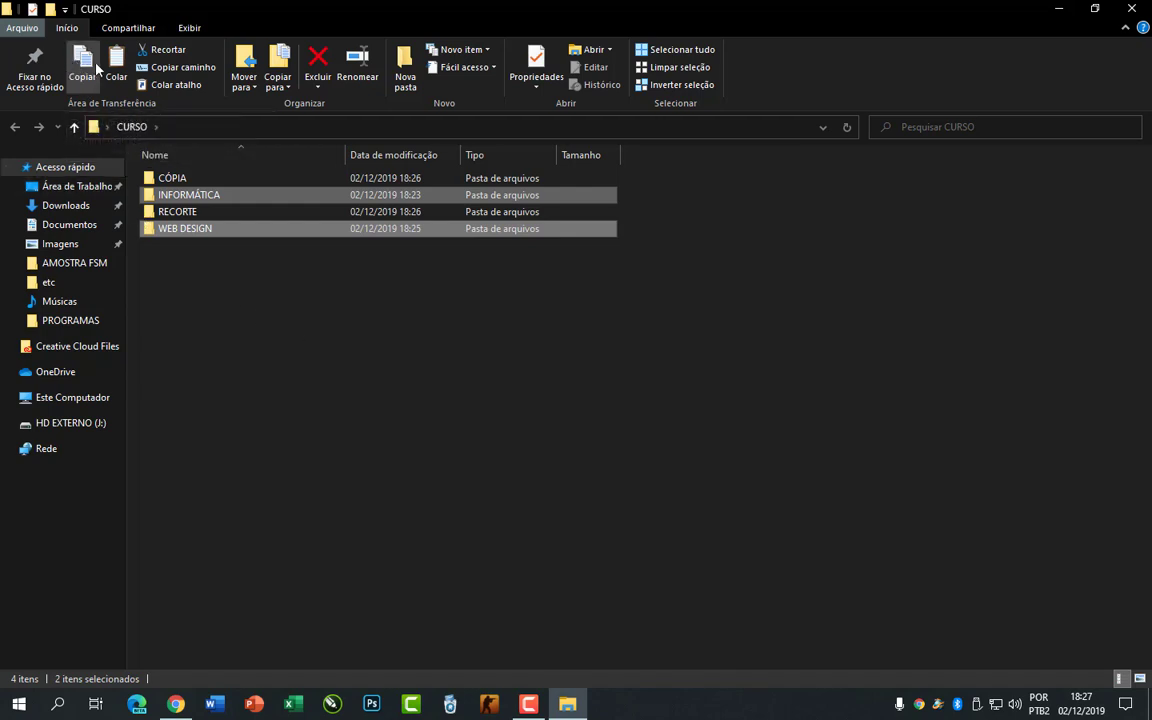
right_click(186, 229)
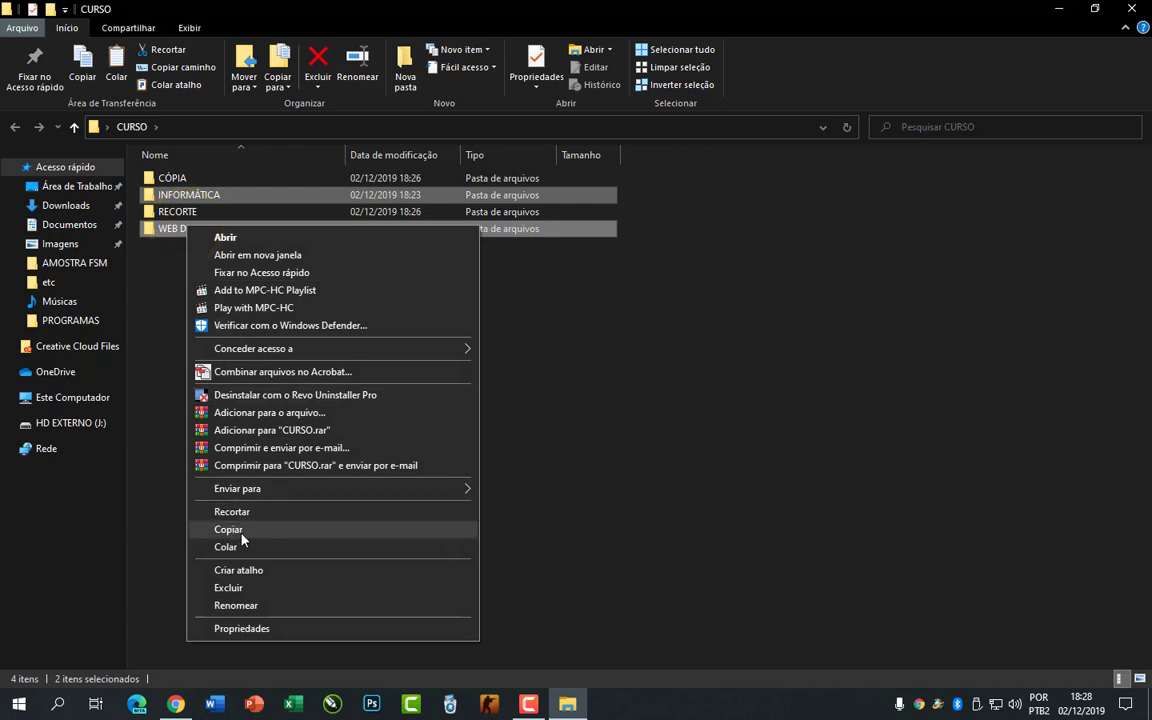
click(242, 540)
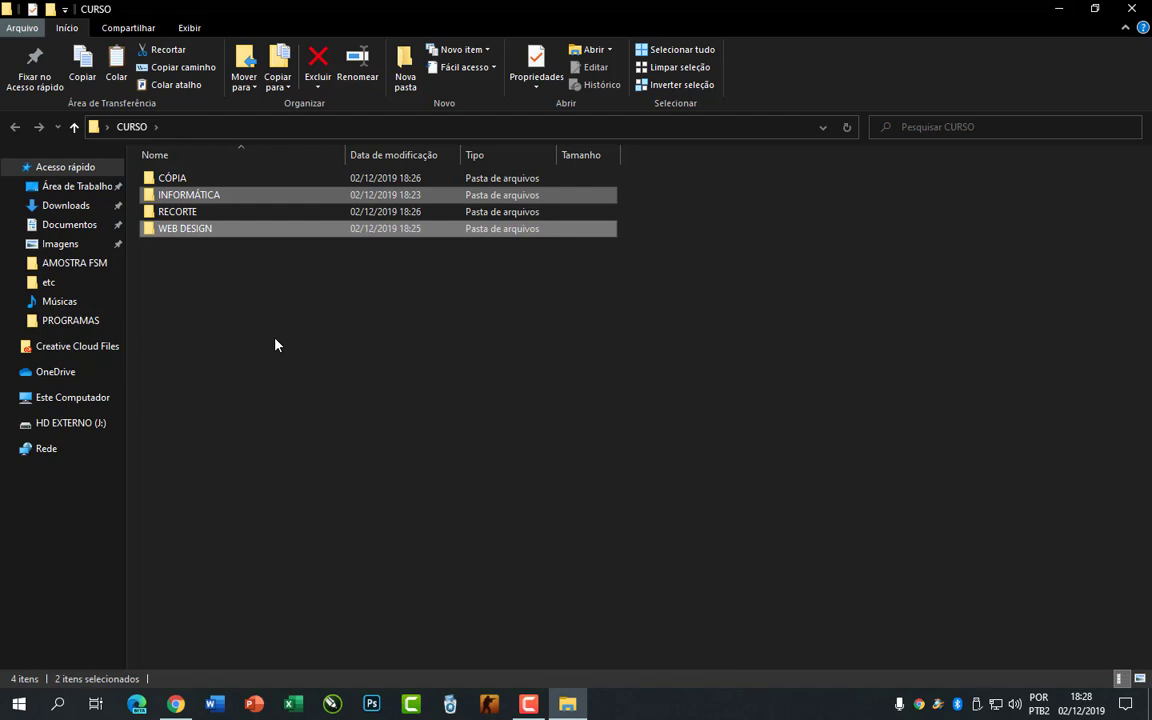
double_click(190, 182)
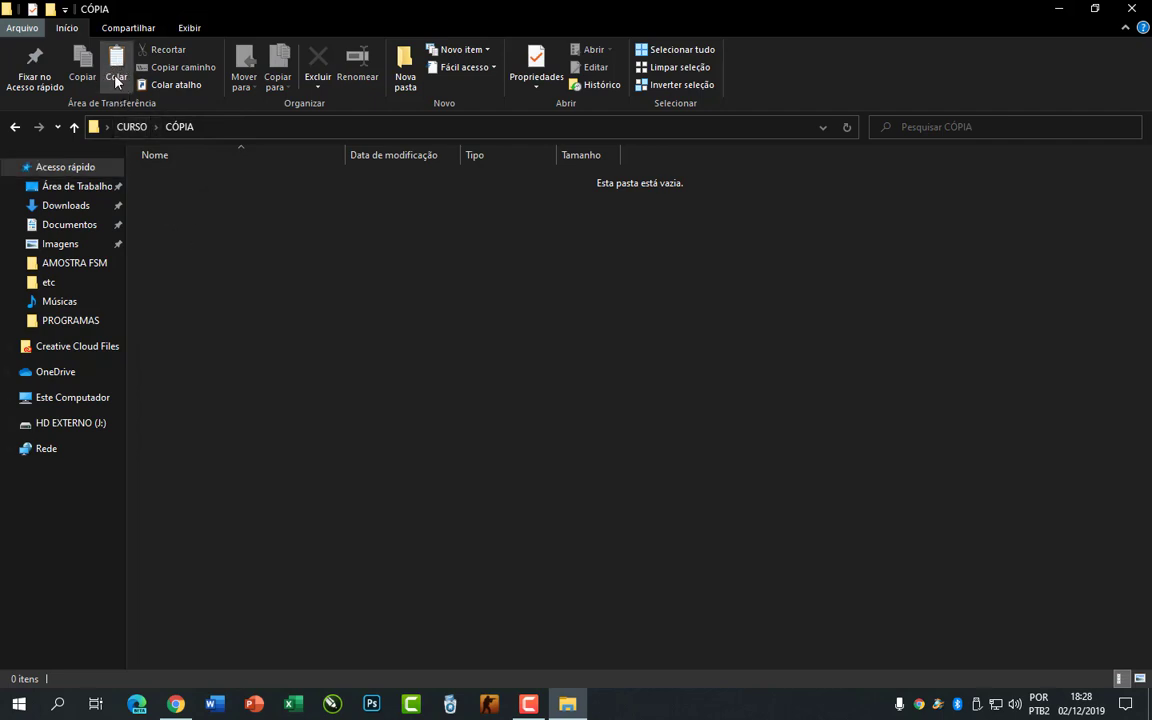
right_click(254, 246)
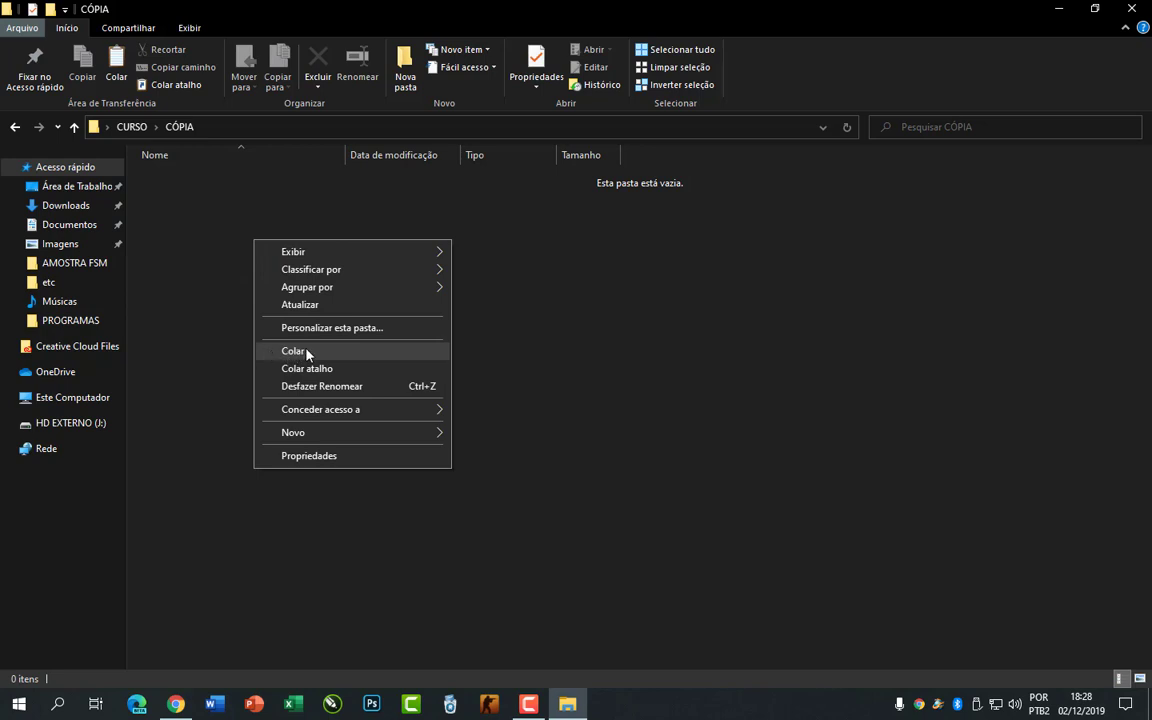
click(256, 350)
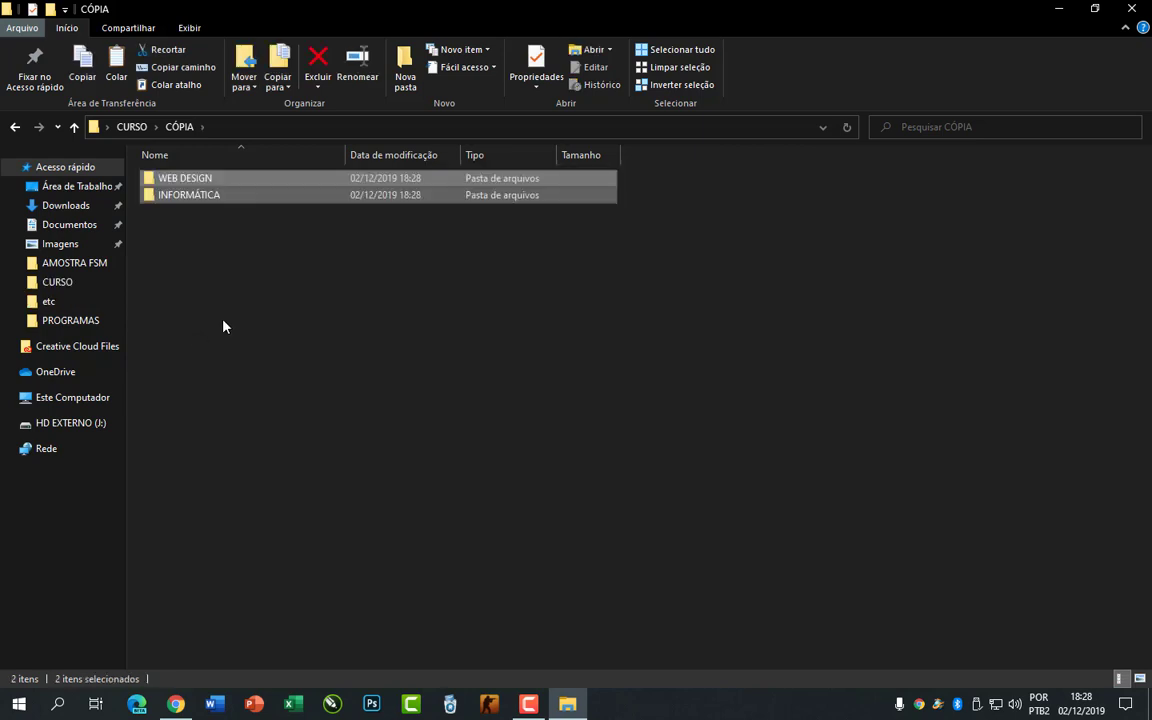
click(224, 326)
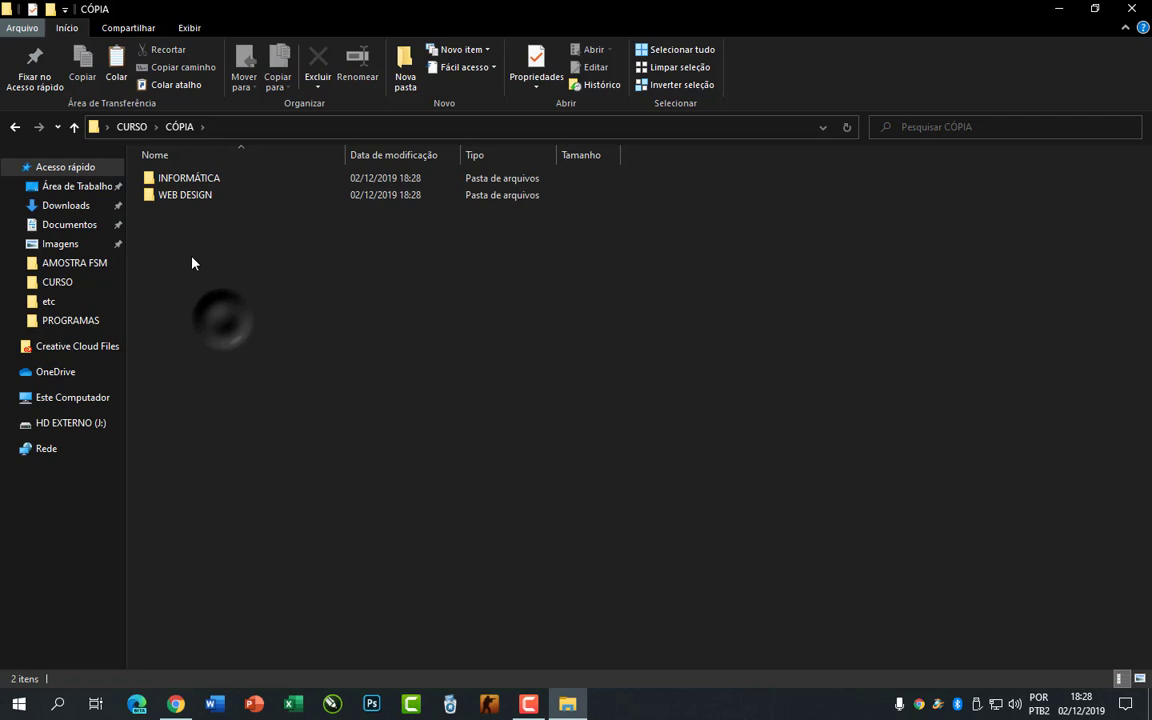
Cut the INFORMÁTICA and WEB DESIGN folders from CURSO and paste them into the RECORTE folder
click(132, 127)
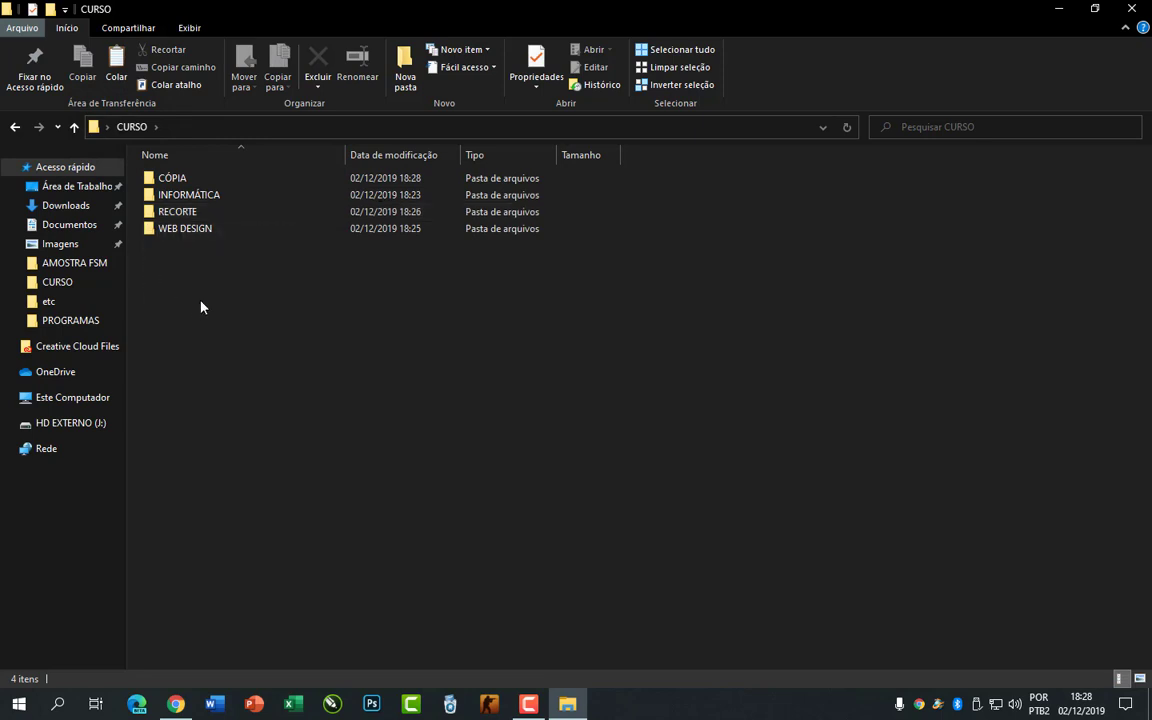
click(197, 197)
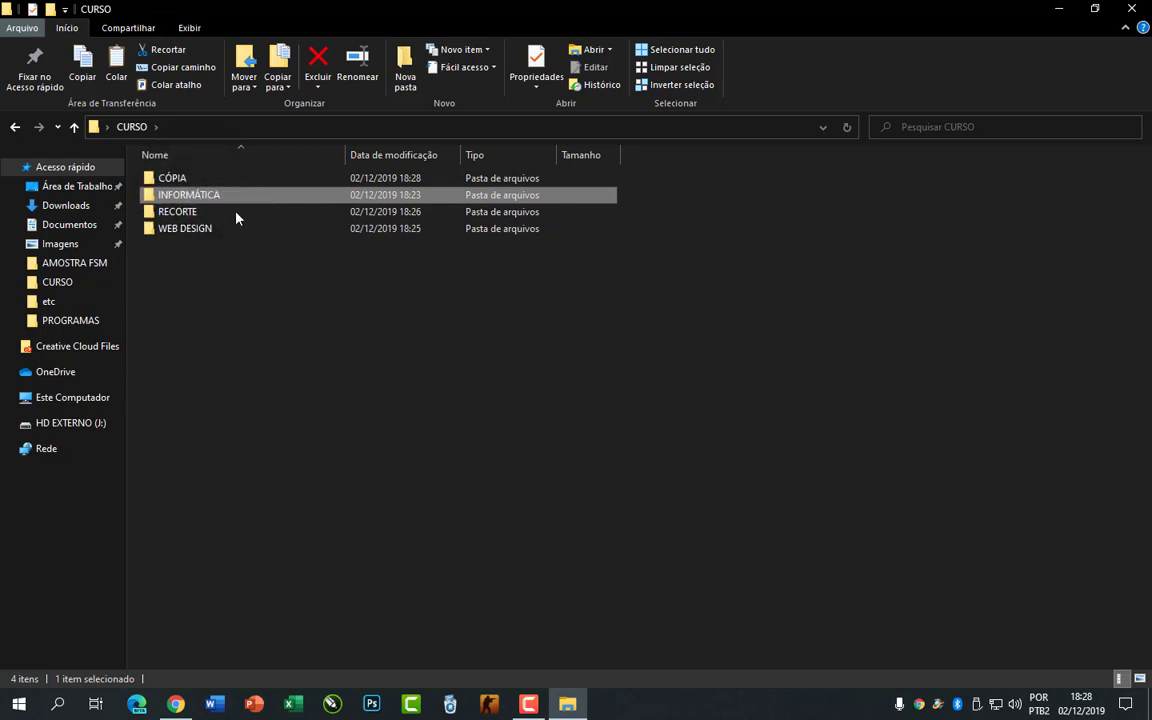
ctrl+click(170, 232)
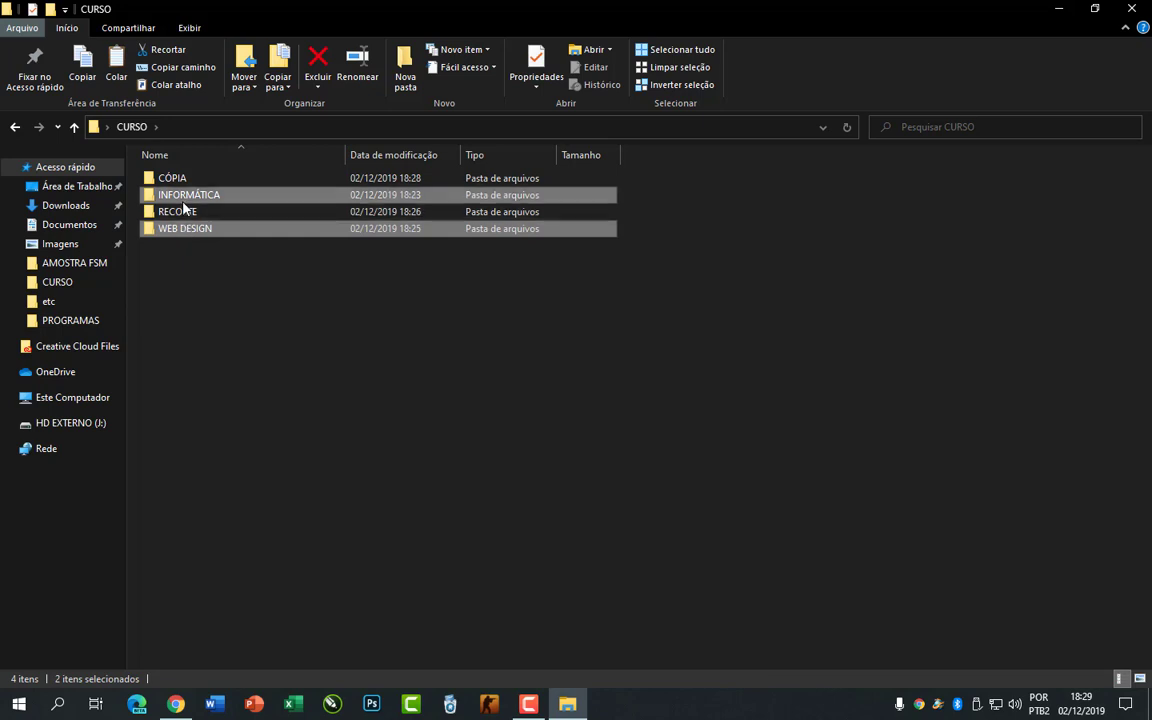
right_click(180, 227)
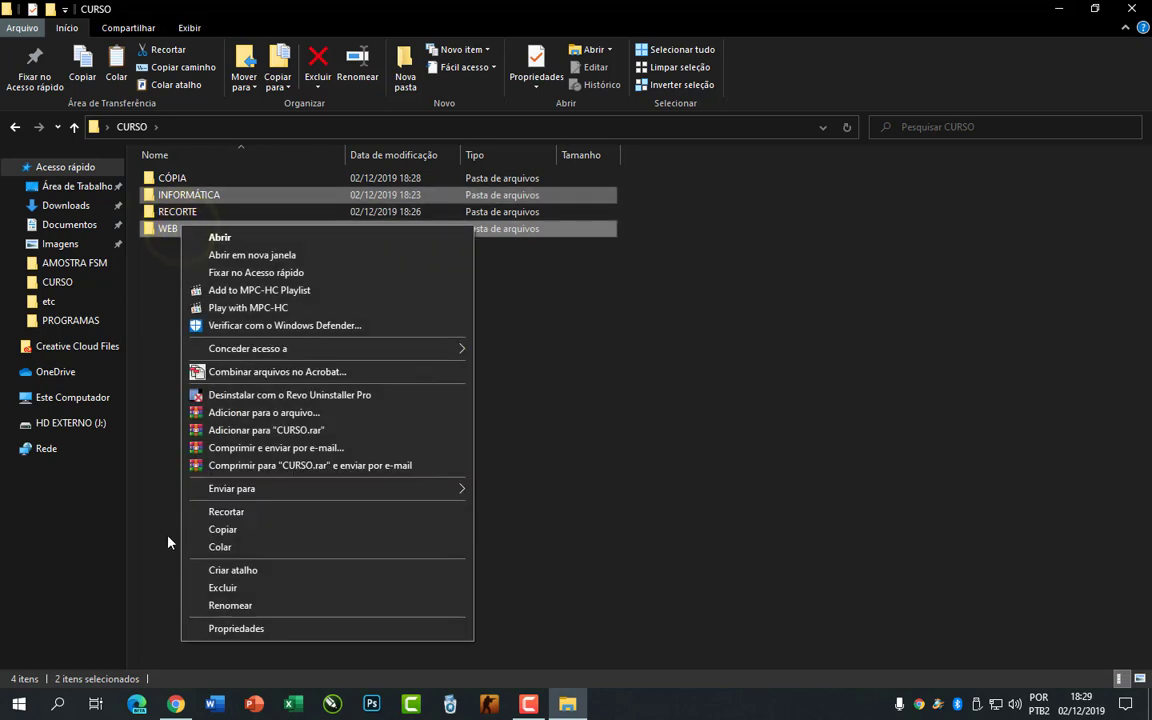
click(599, 488)
click(200, 228)
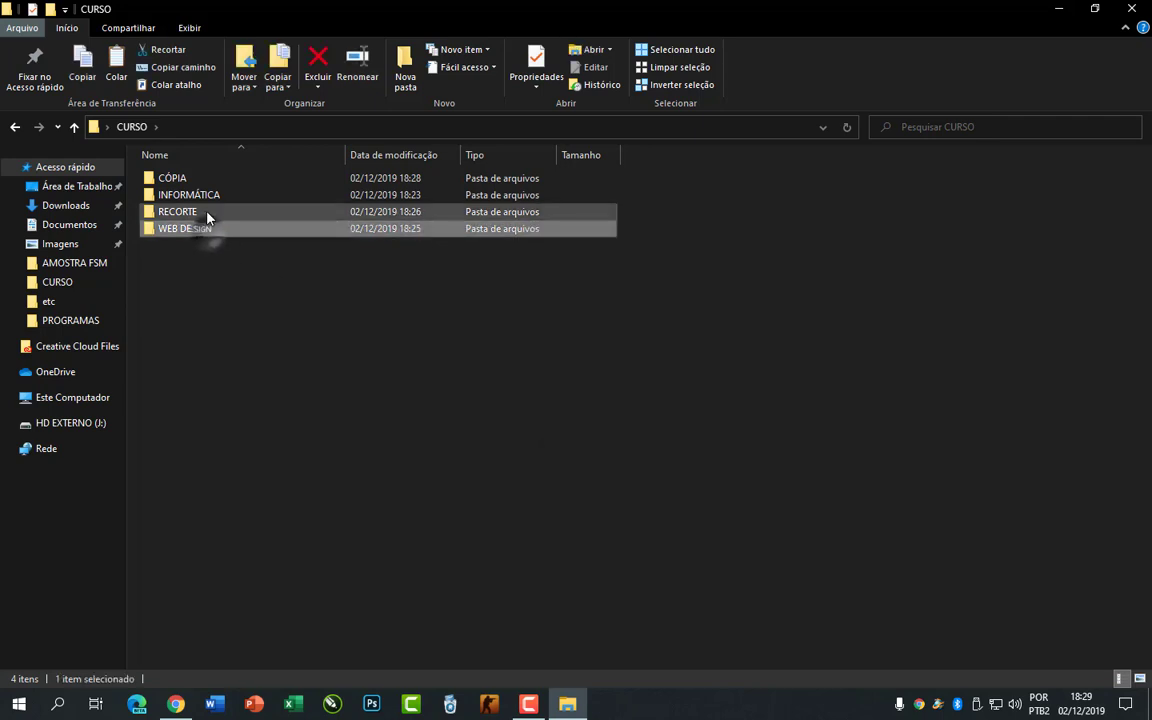
ctrl+click(200, 195)
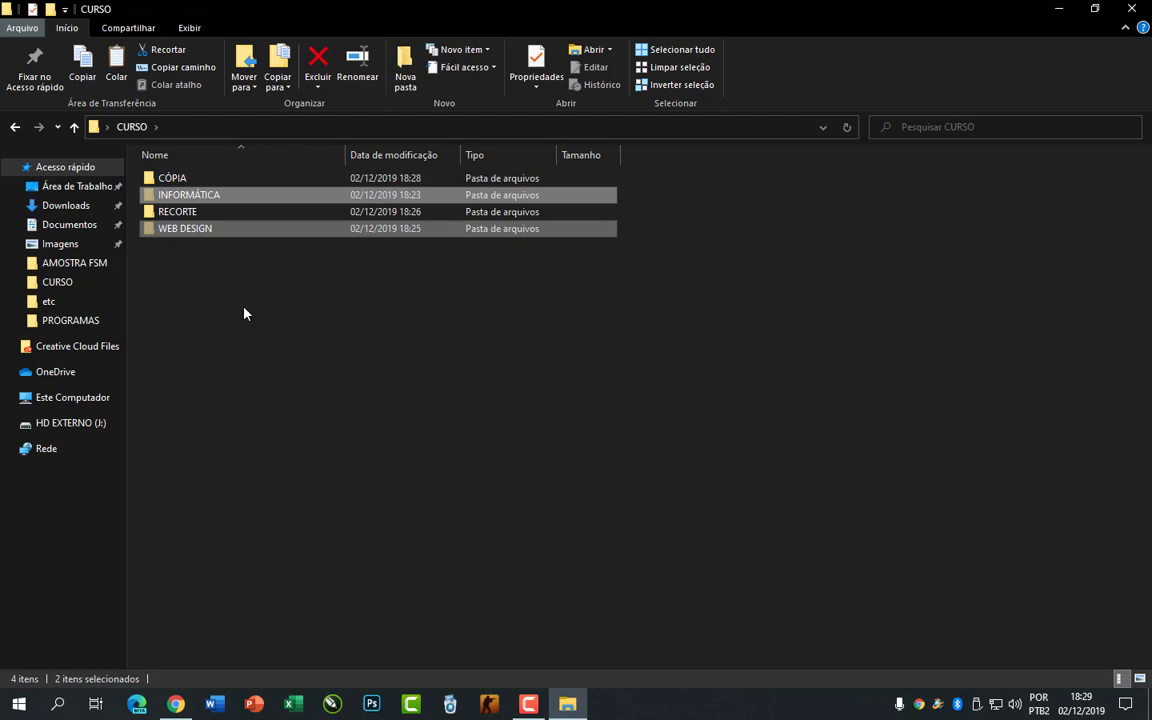
double_click(180, 213)
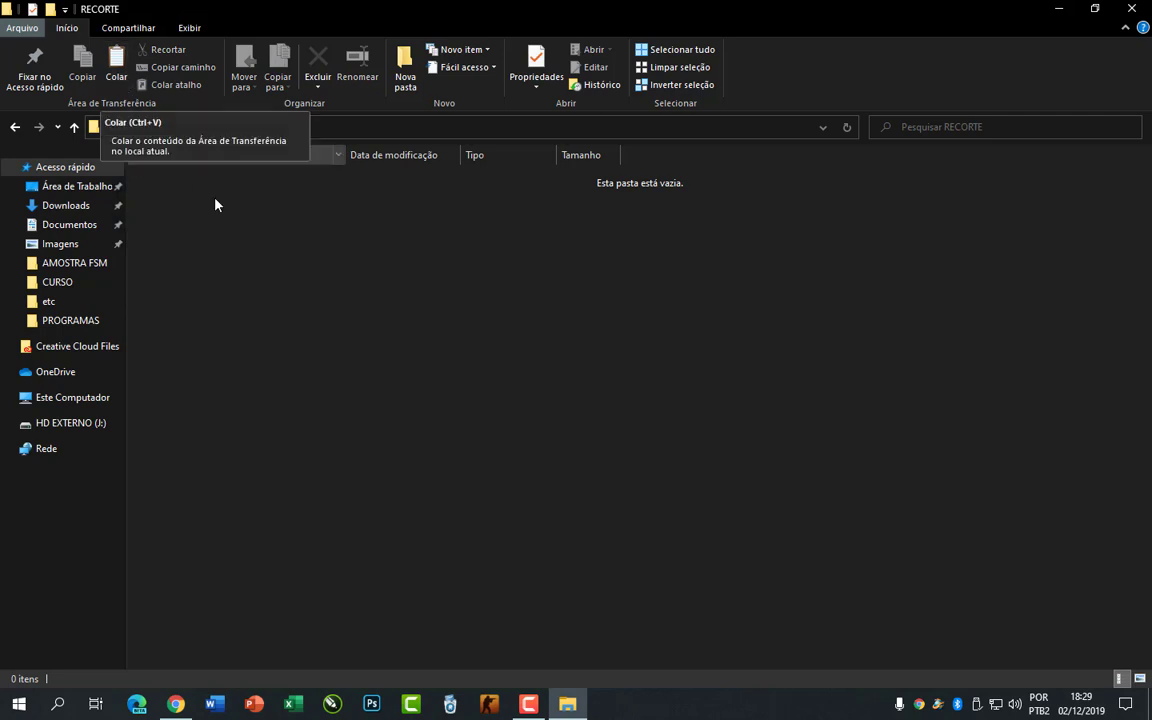
key(ctrl+v)
click(264, 253)
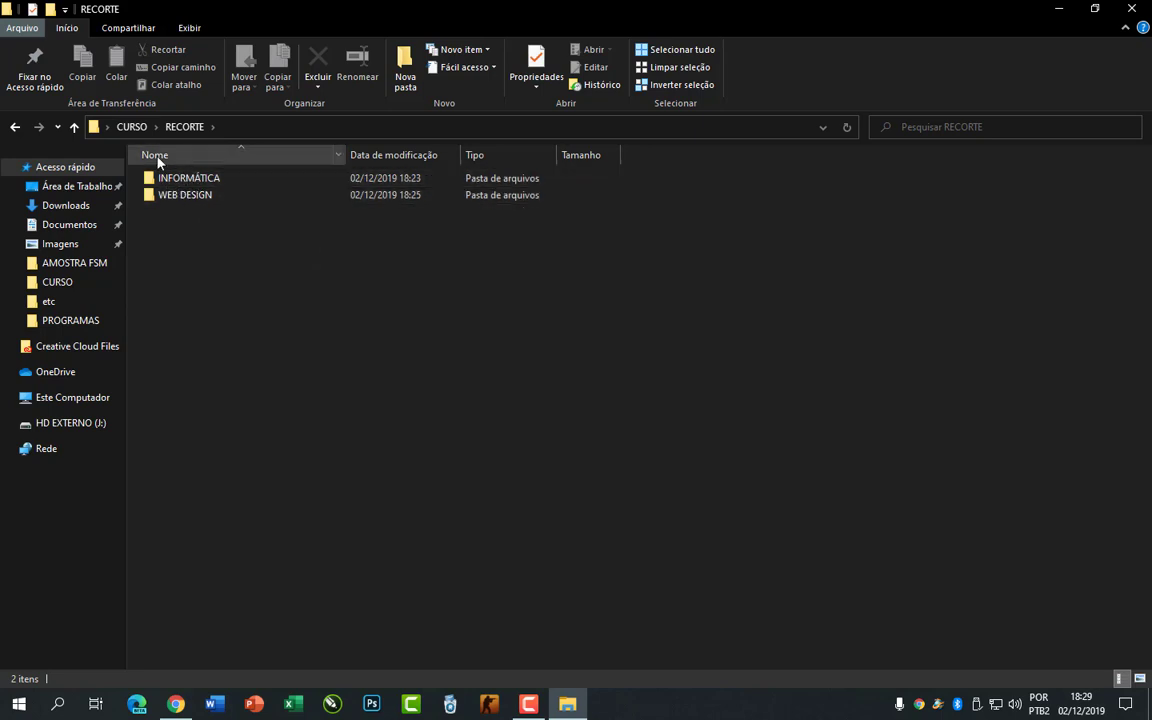
Return to CURSO and check the contents of the CÓPIA and RECORTE folders in turn
click(132, 128)
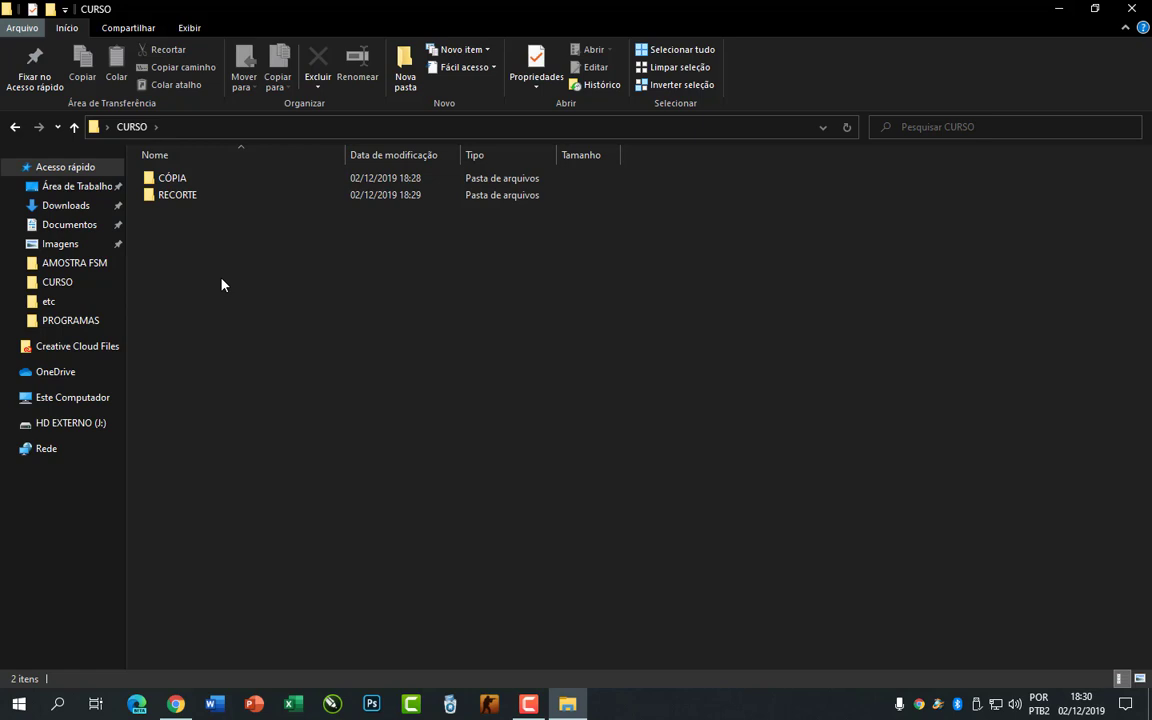
double_click(172, 178)
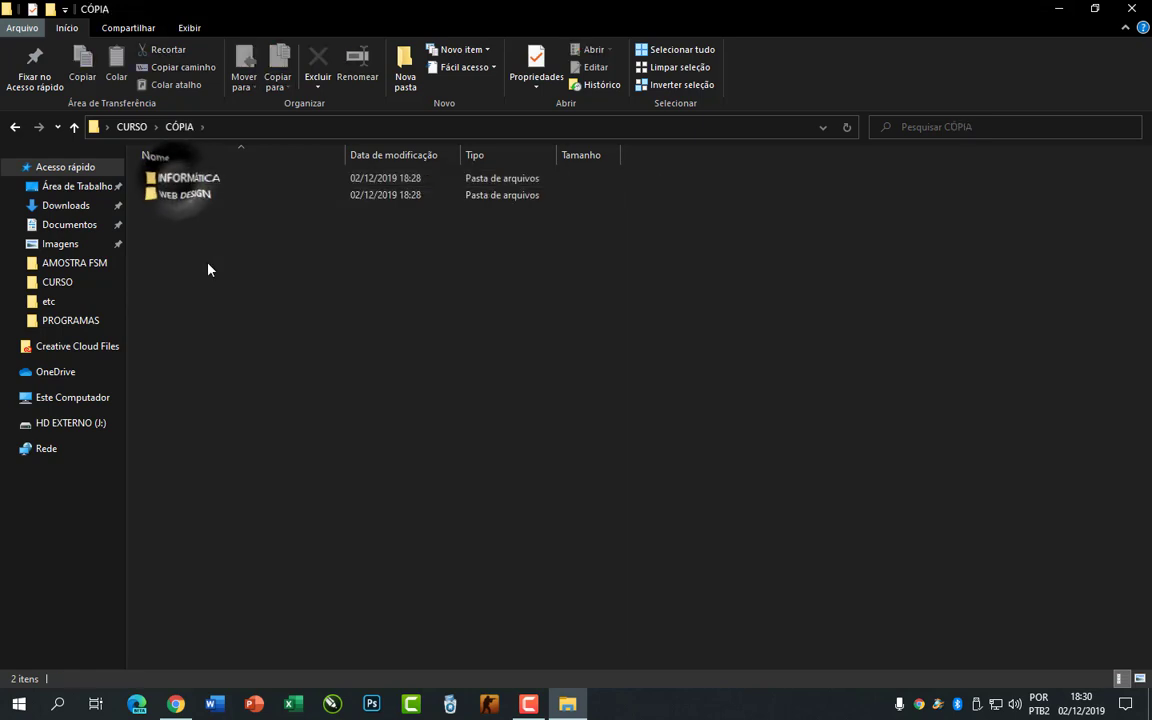
click(13, 130)
double_click(160, 205)
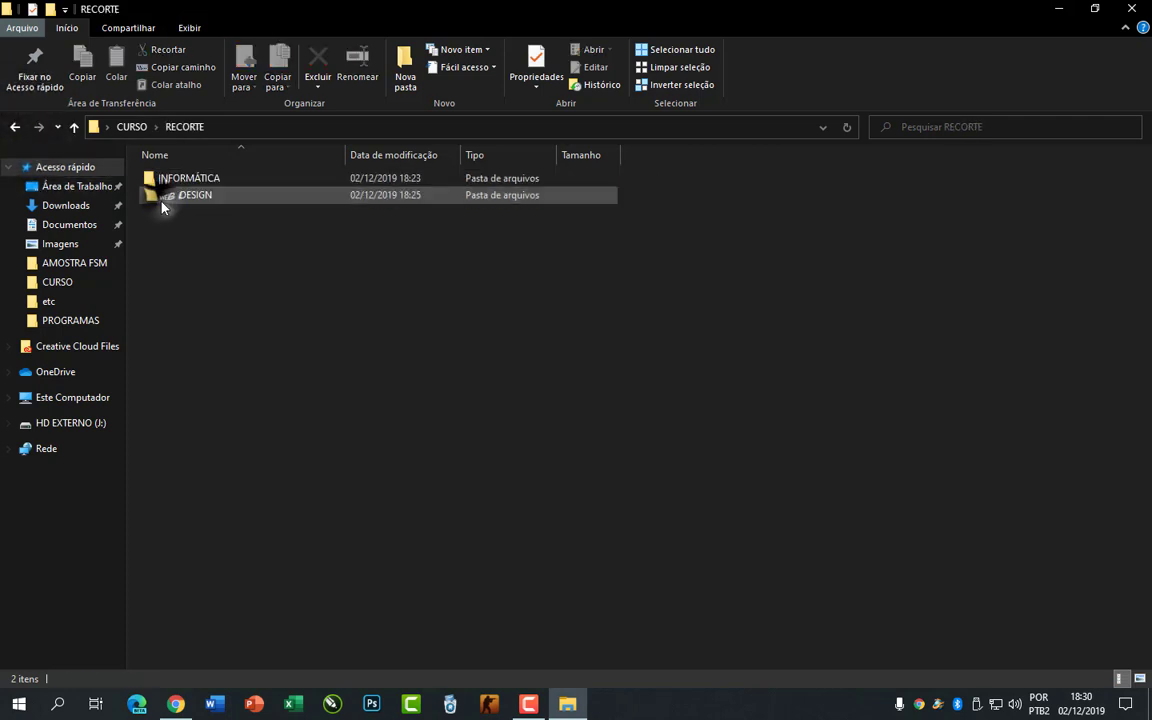
click(15, 127)
Delete the CÓPIA folder from the CURSO folder
click(226, 247)
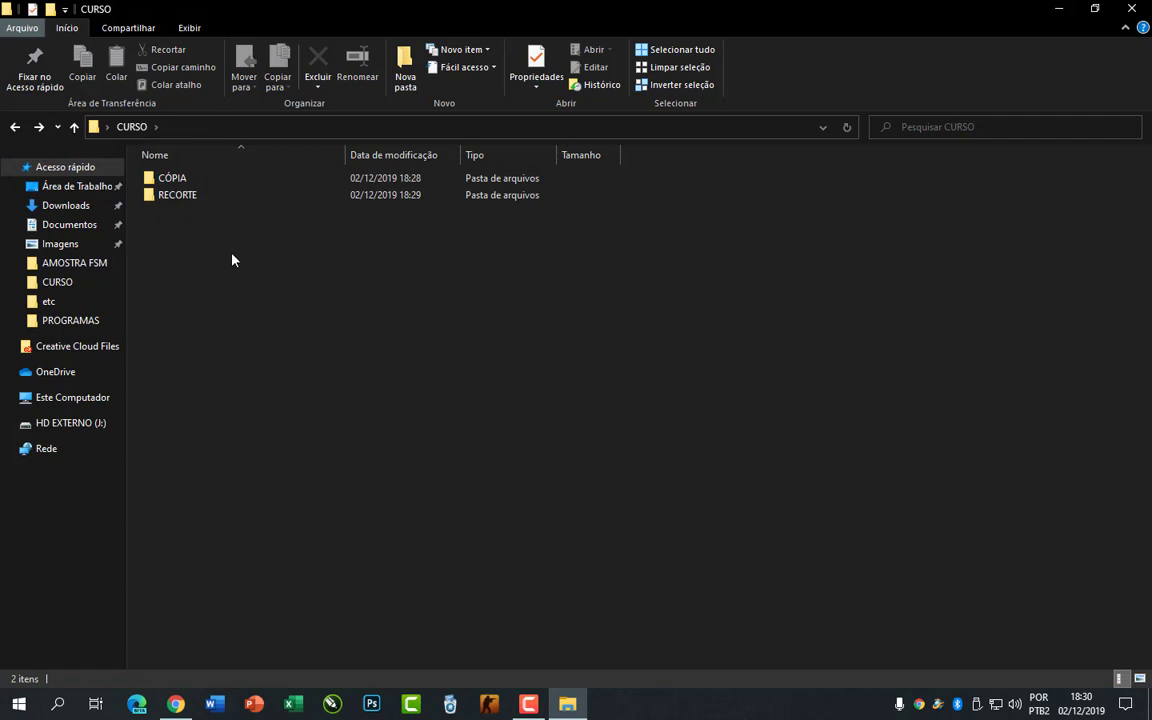
click(176, 185)
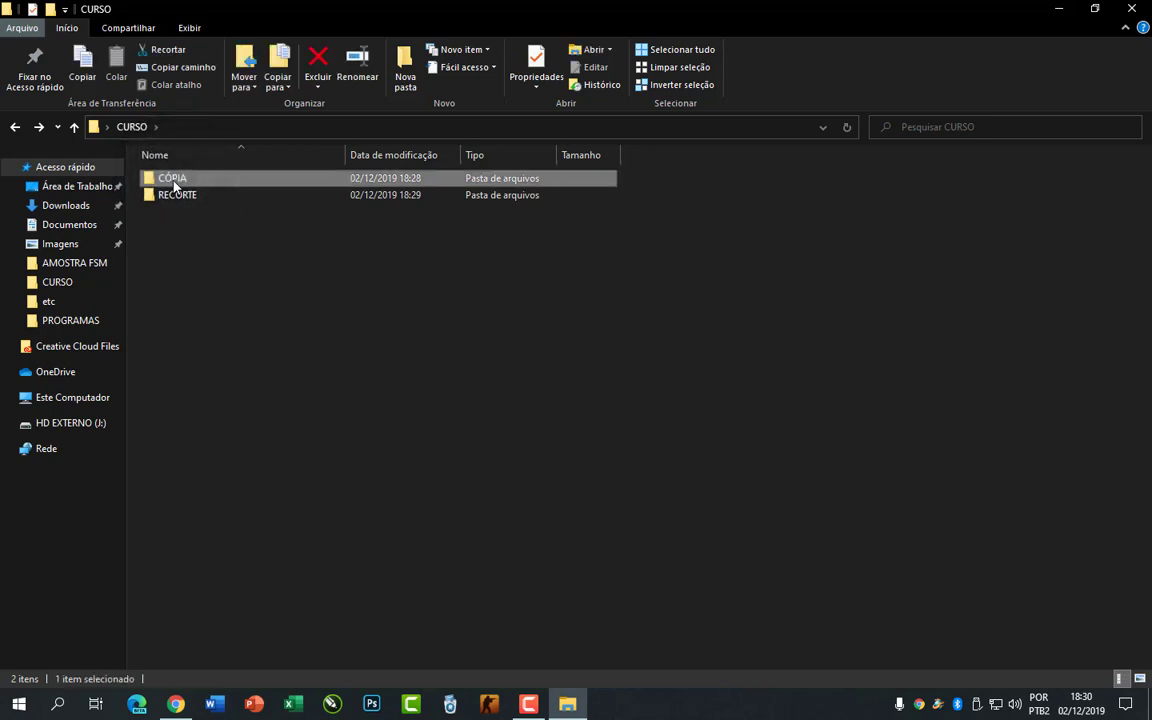
key(Delete)
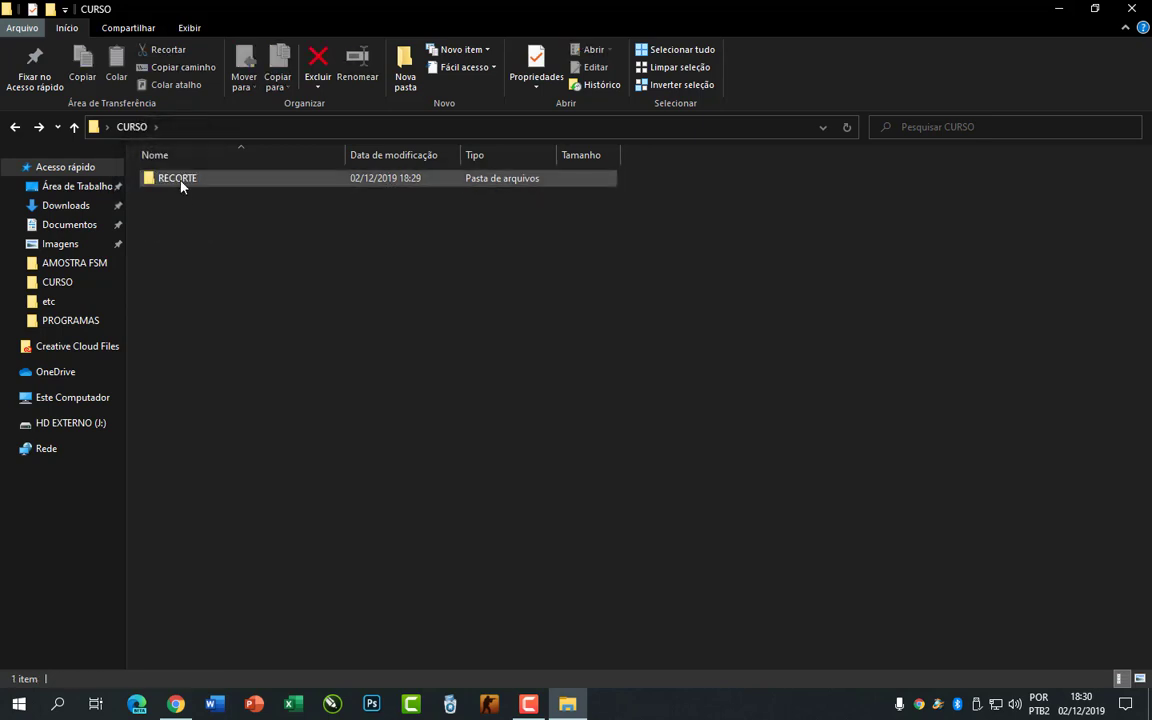
Move all folders inside RECORTE, INFORMÁTICA and WEB DESIGN, back into the CURSO folder by cutting and pasting
double_click(181, 186)
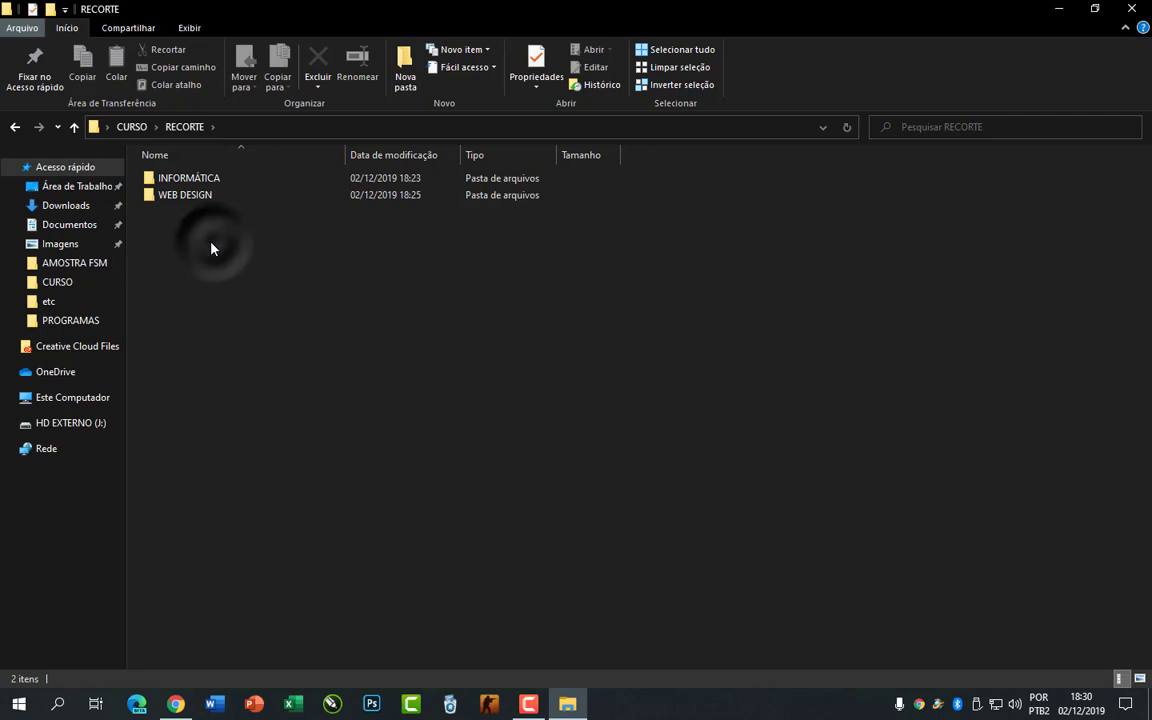
drag(214, 243, 168, 172)
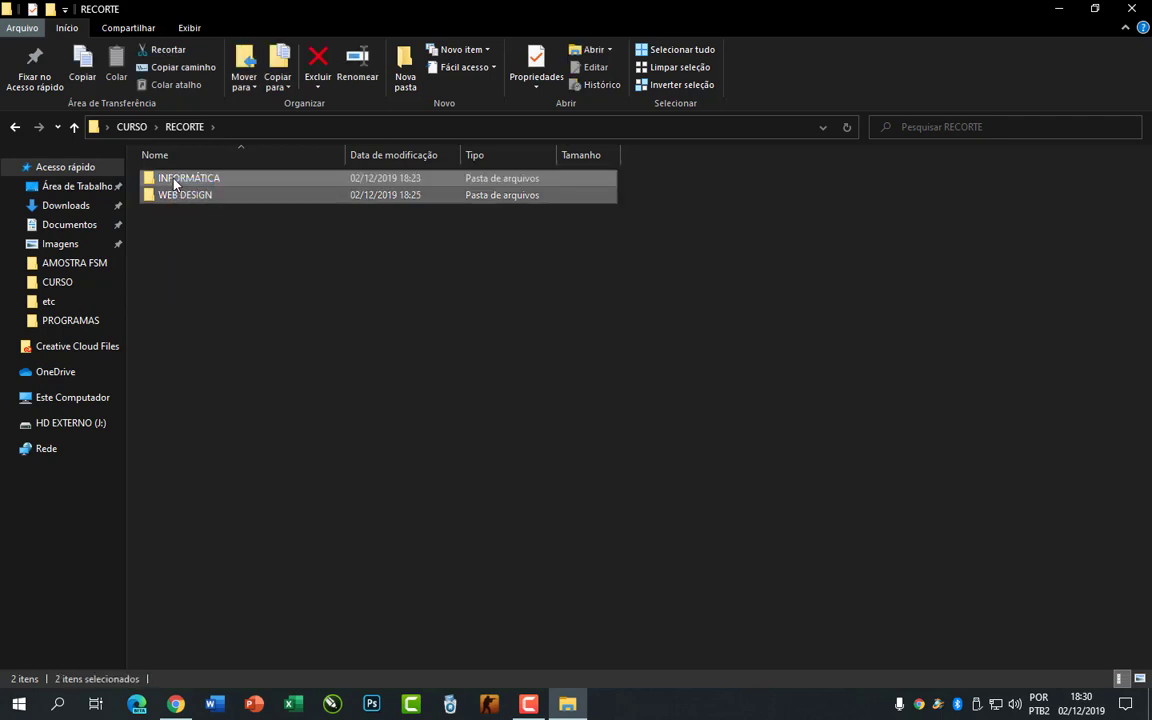
click(232, 266)
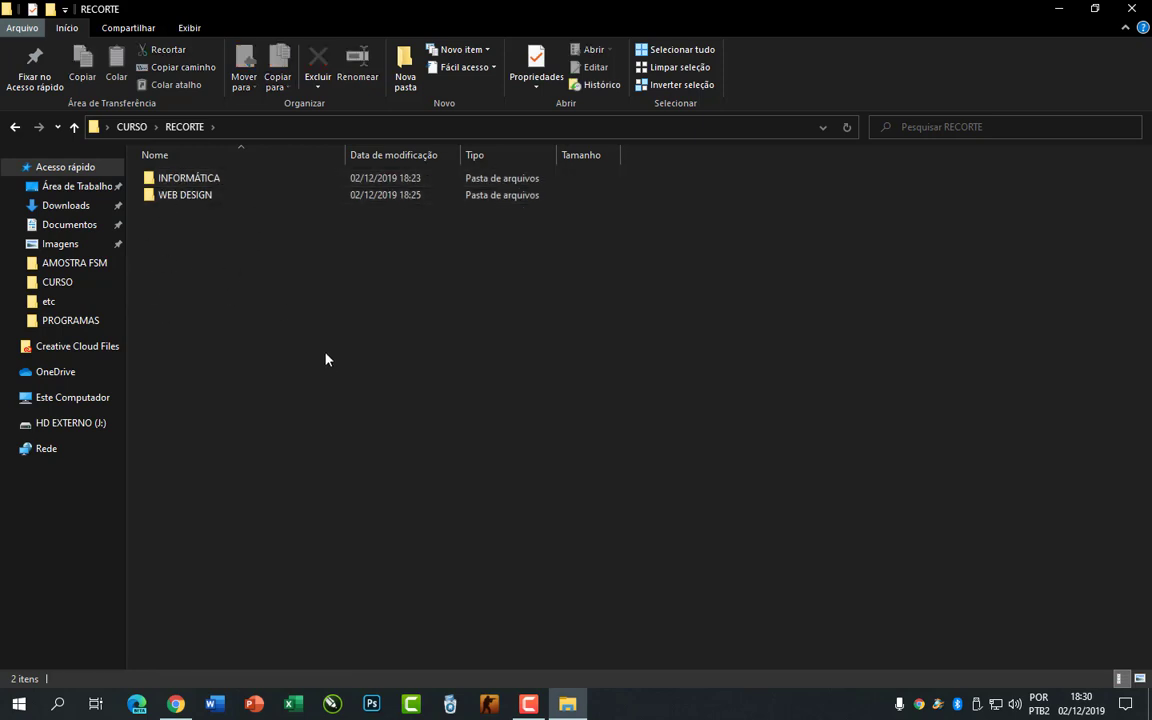
key(ctrl+a)
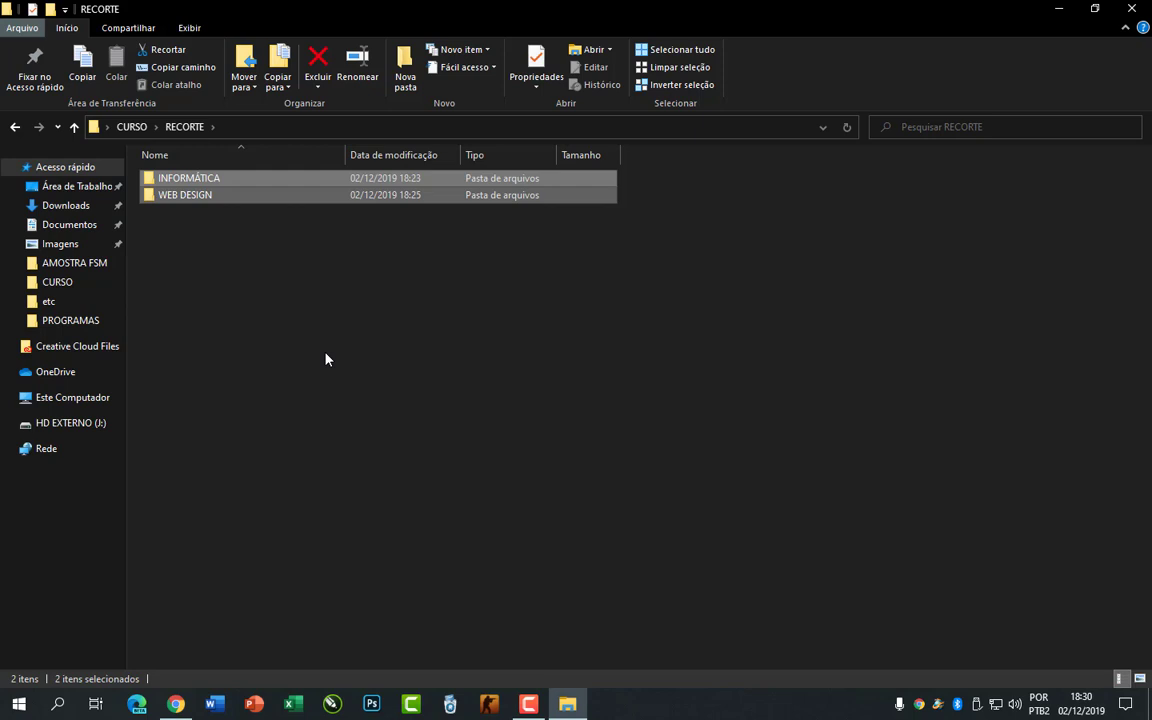
key(ctrl+x)
click(131, 127)
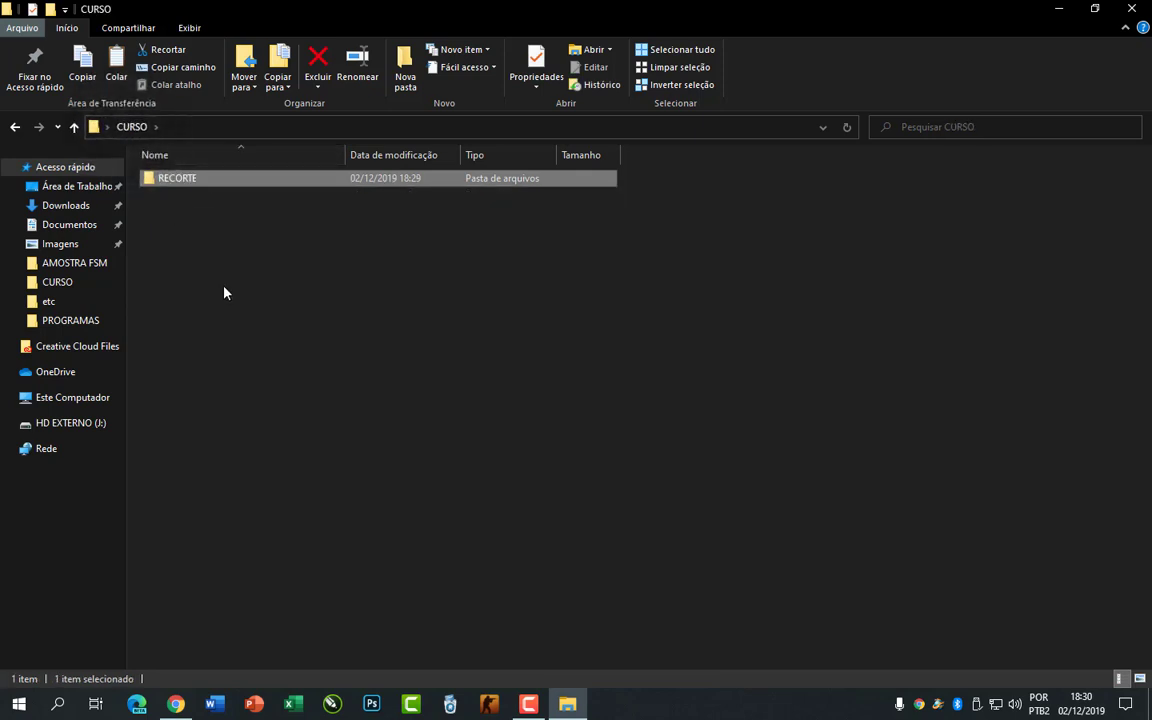
key(ctrl+v)
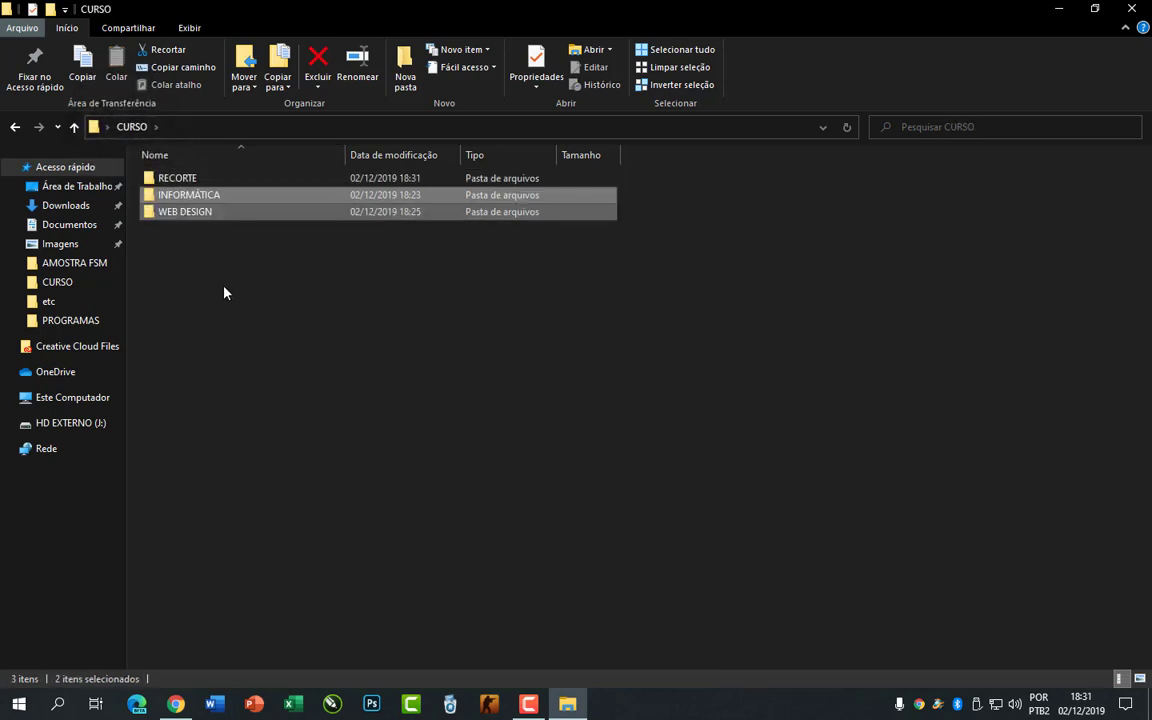
Delete the RECORTE folder from the CURSO folder
click(191, 245)
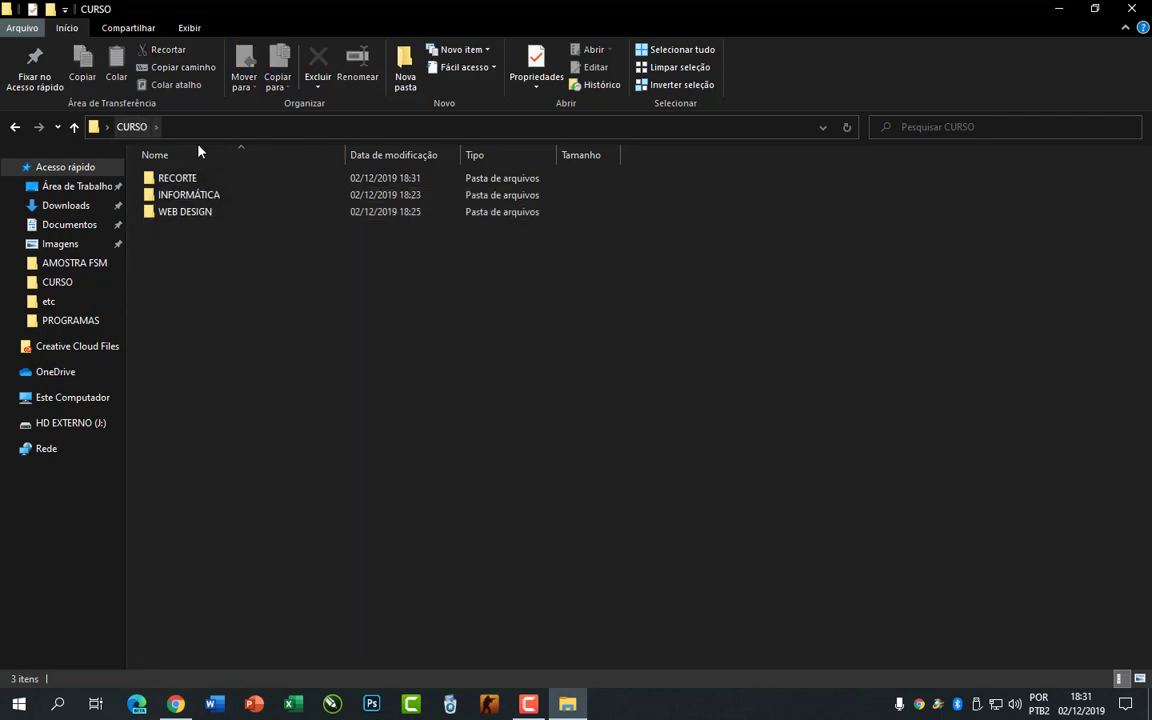
drag(177, 181, 179, 182)
key(Delete)
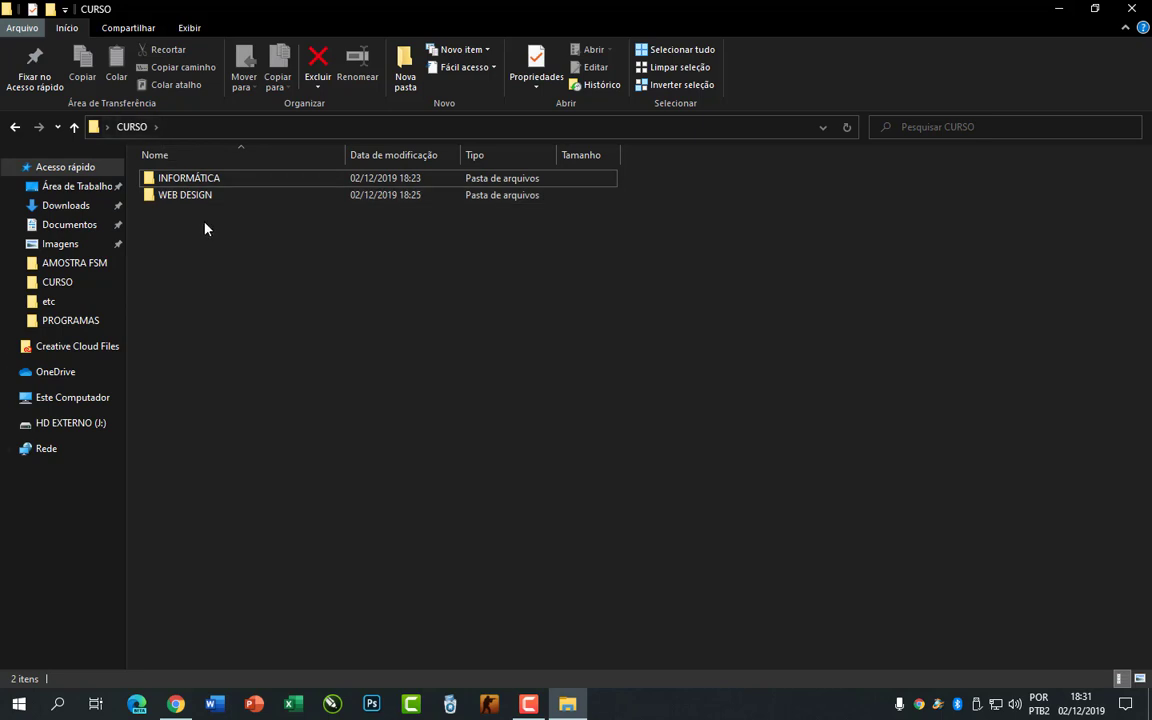
Check the subfolders inside INFORMÁTICA and WEB DESIGN, returning to CURSO after each
double_click(199, 178)
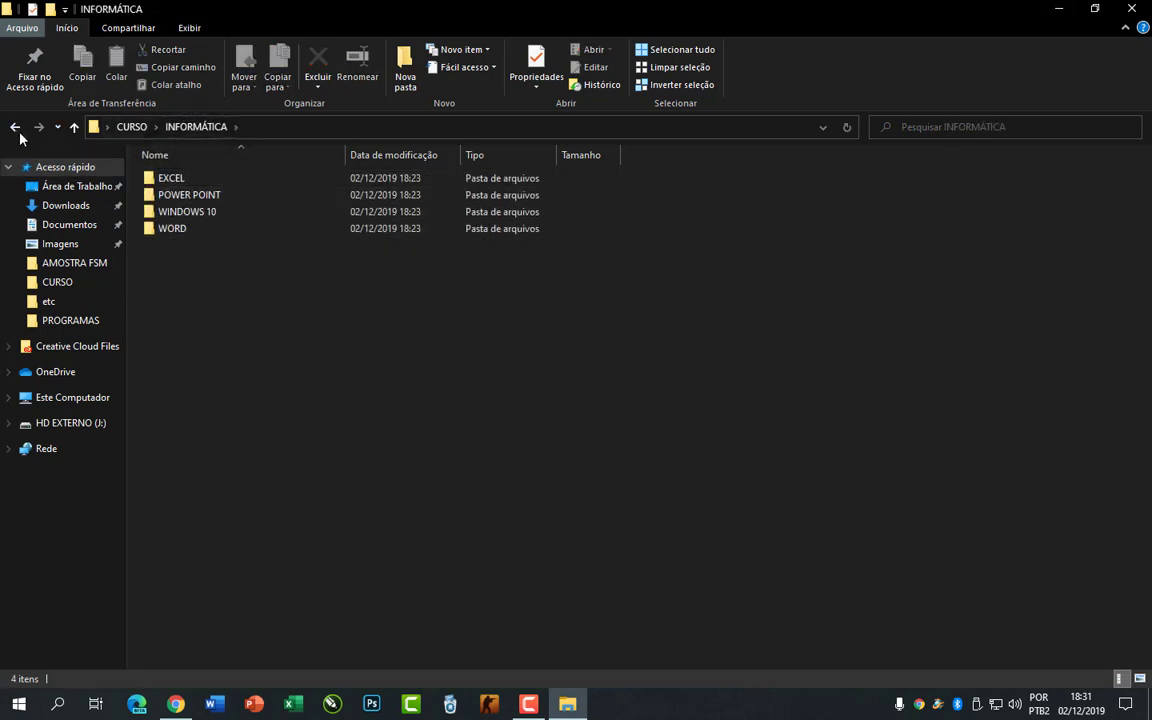
click(15, 127)
double_click(190, 198)
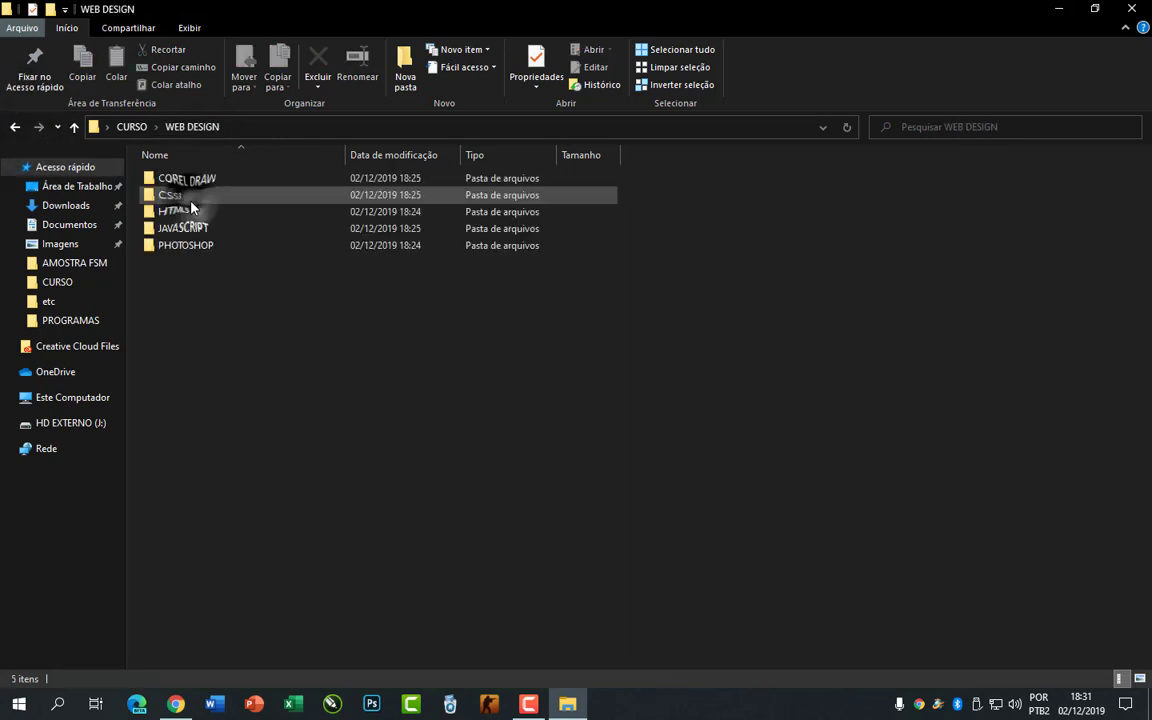
click(15, 127)
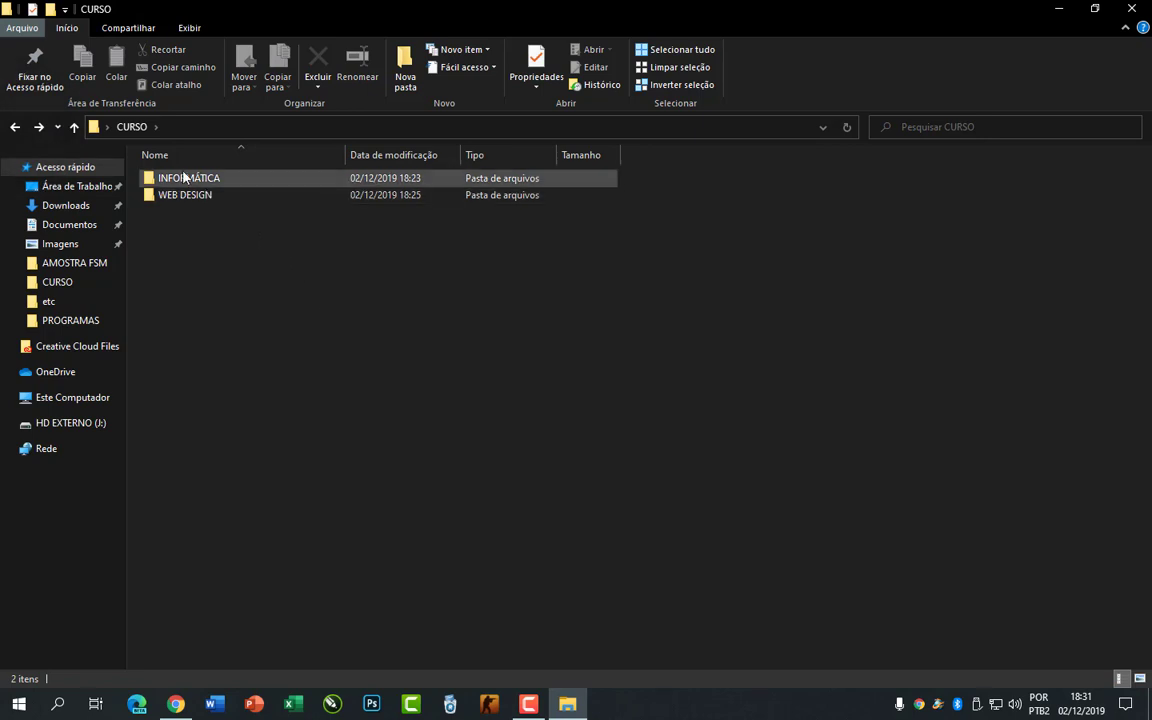
click(275, 282)
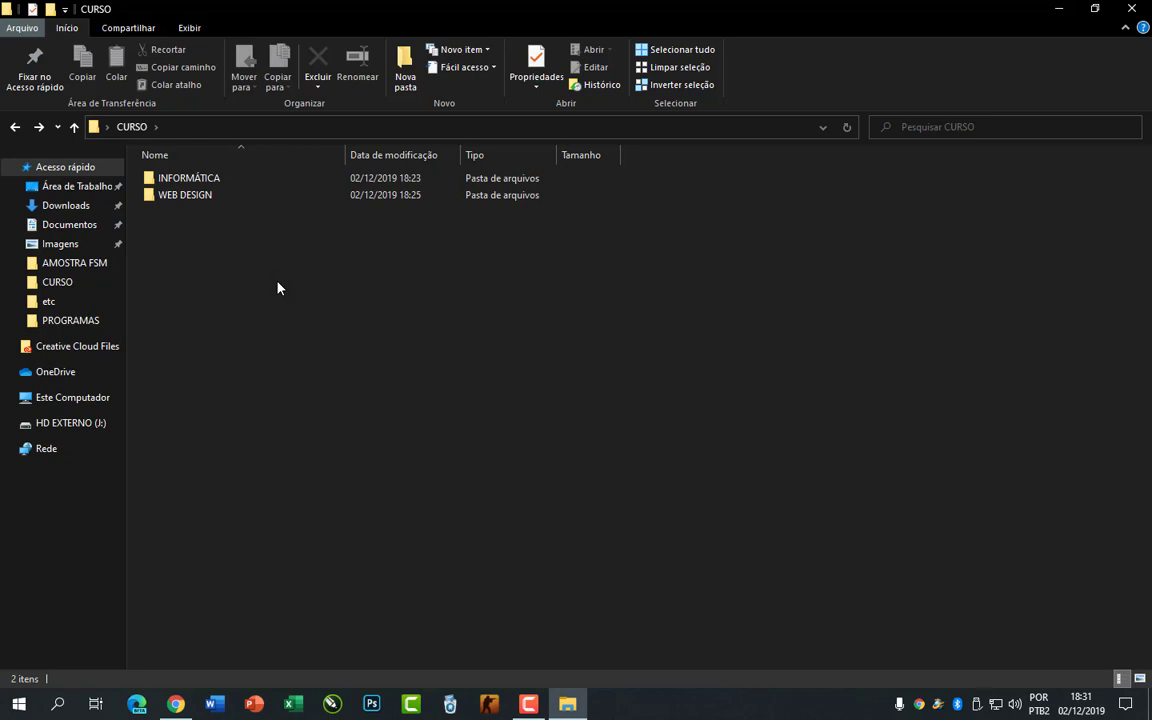
Close the CURSO folder window and deselect everything on the desktop
click(1131, 8)
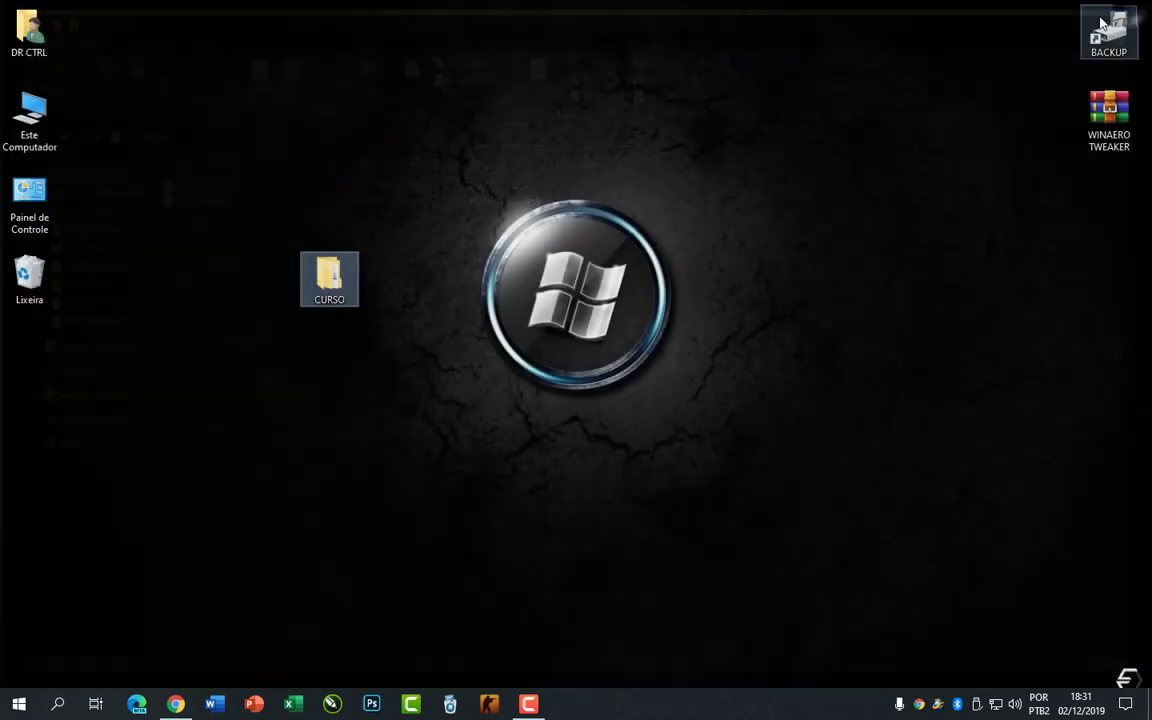
click(281, 497)
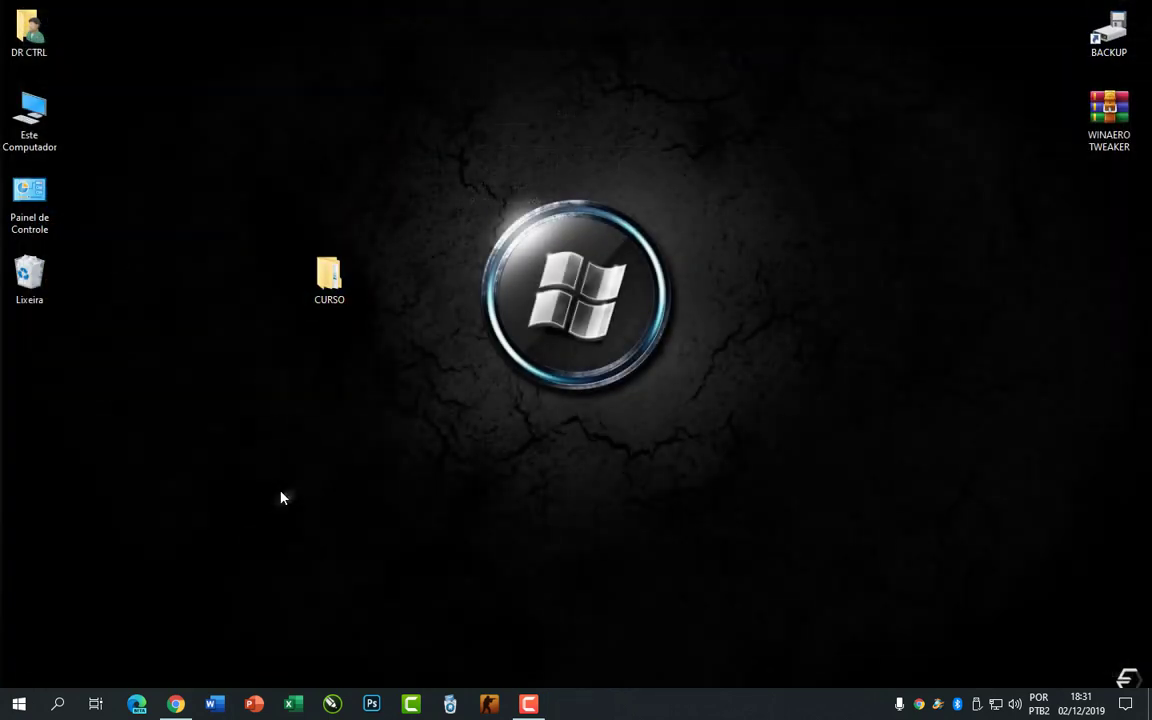
click(281, 497)
click(281, 527)
click(134, 658)
Open Bloco de Notas from the Windows accessories and move its window towards the middle of the desktop
click(22, 703)
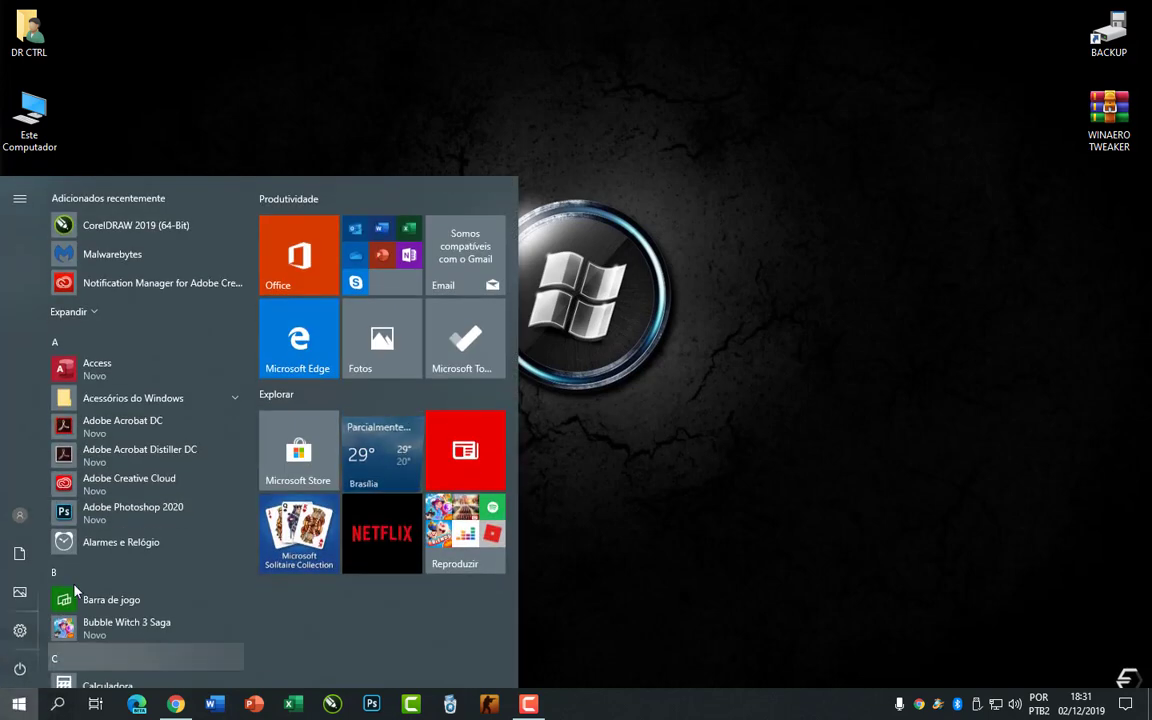
click(115, 398)
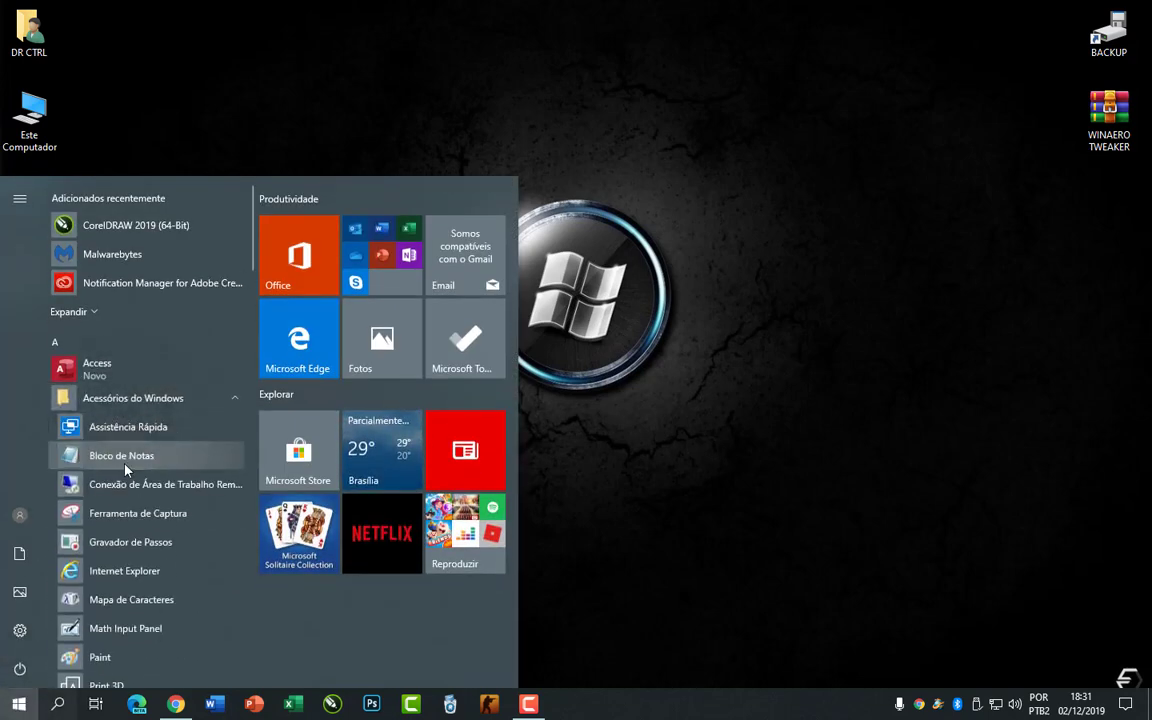
click(126, 466)
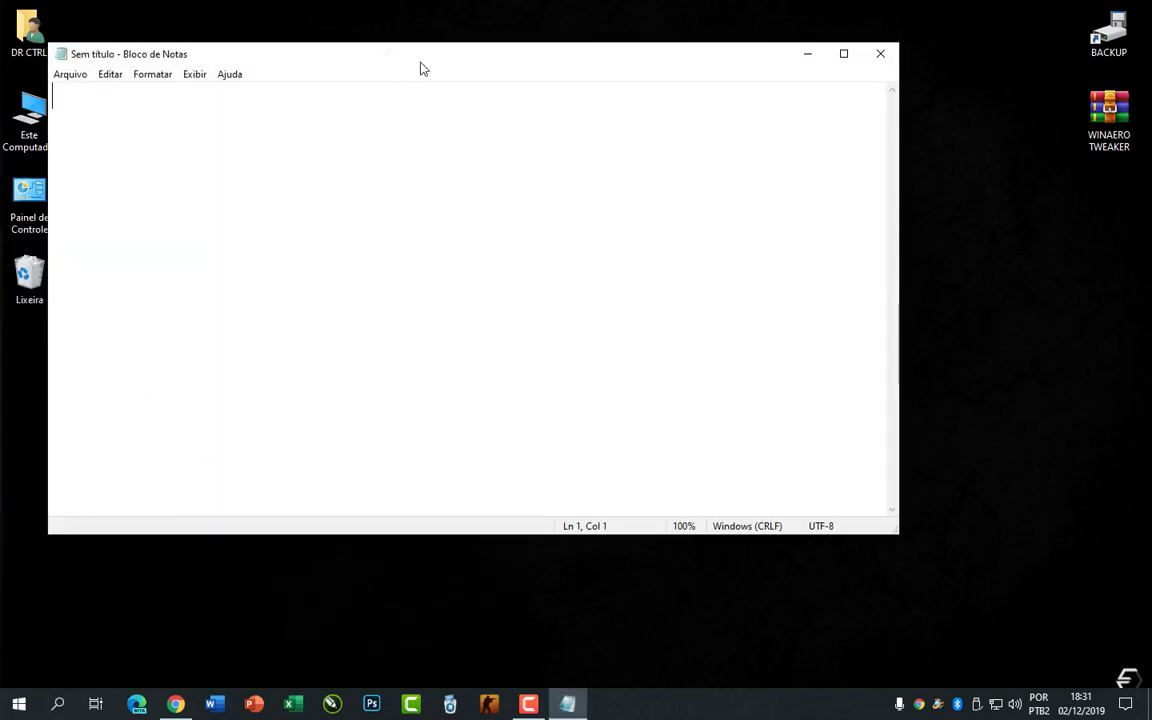
drag(420, 68, 594, 94)
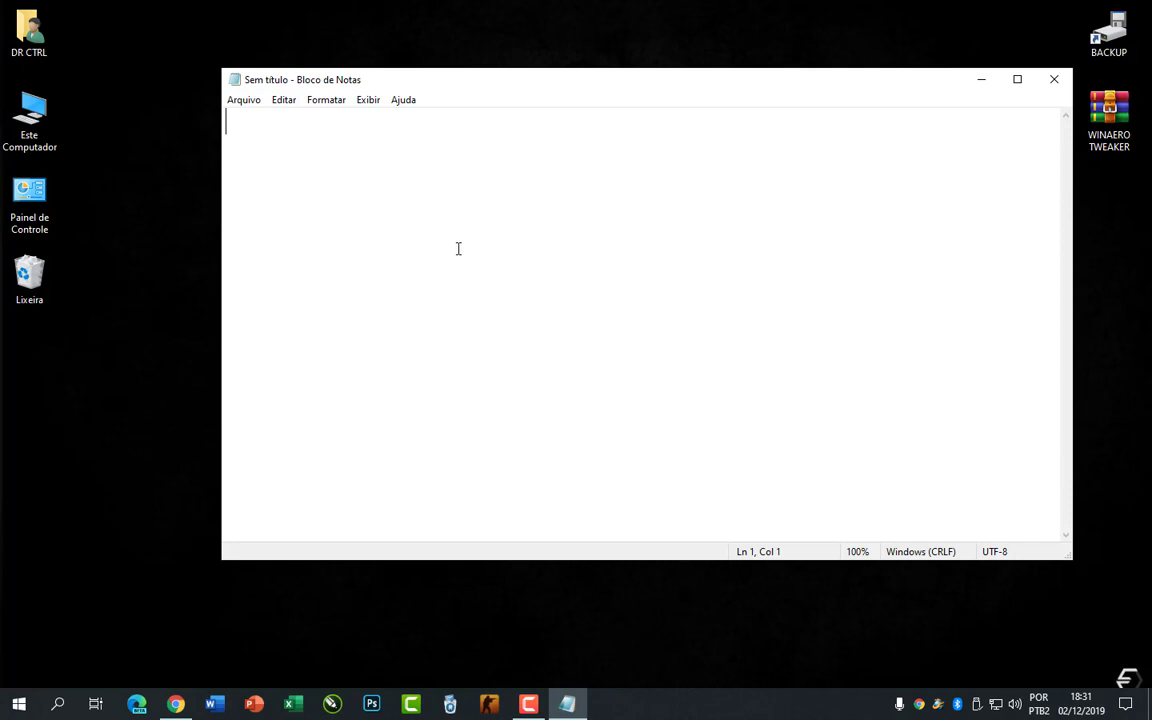
Save the empty note as PLANILHA in the EXCEL folder inside CURSO > INFORMÁTICA on the Área de Trabalho
key(ctrl+s)
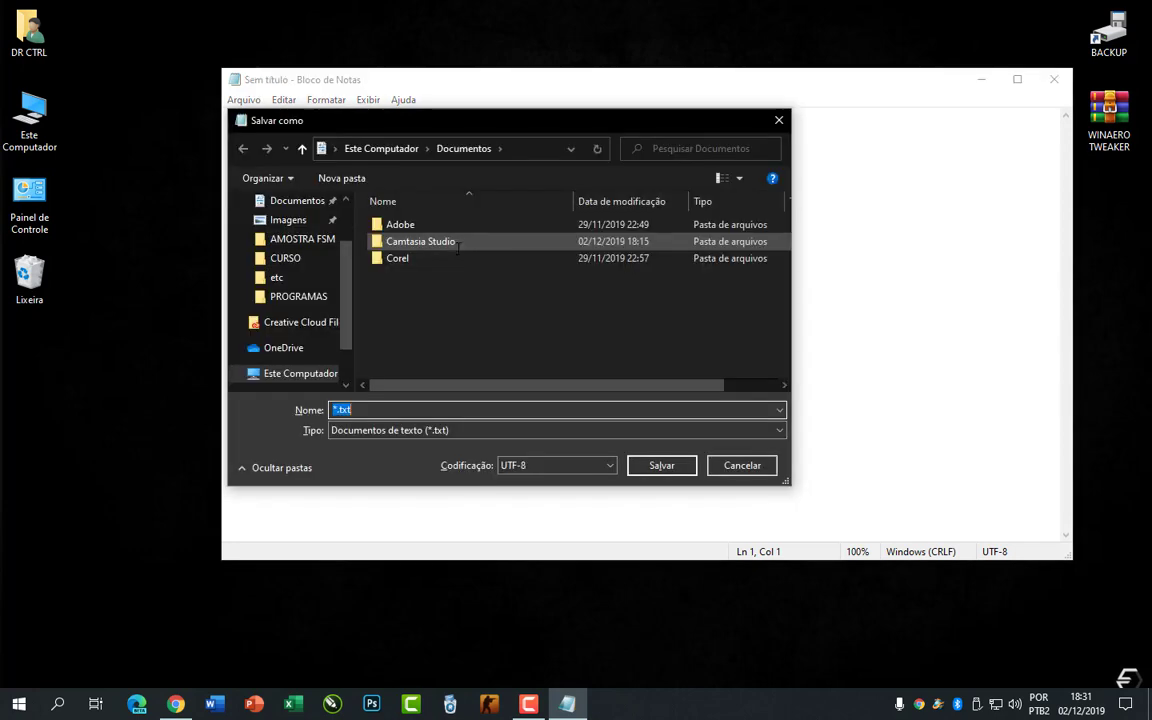
drag(346, 285, 346, 238)
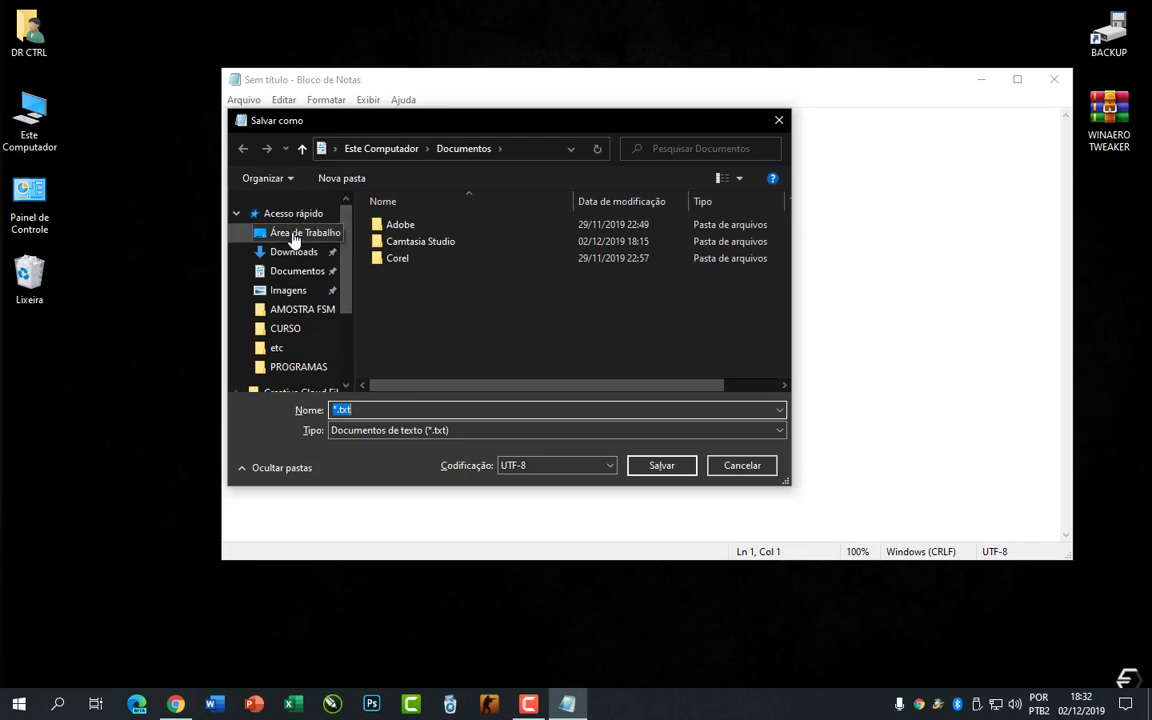
click(292, 236)
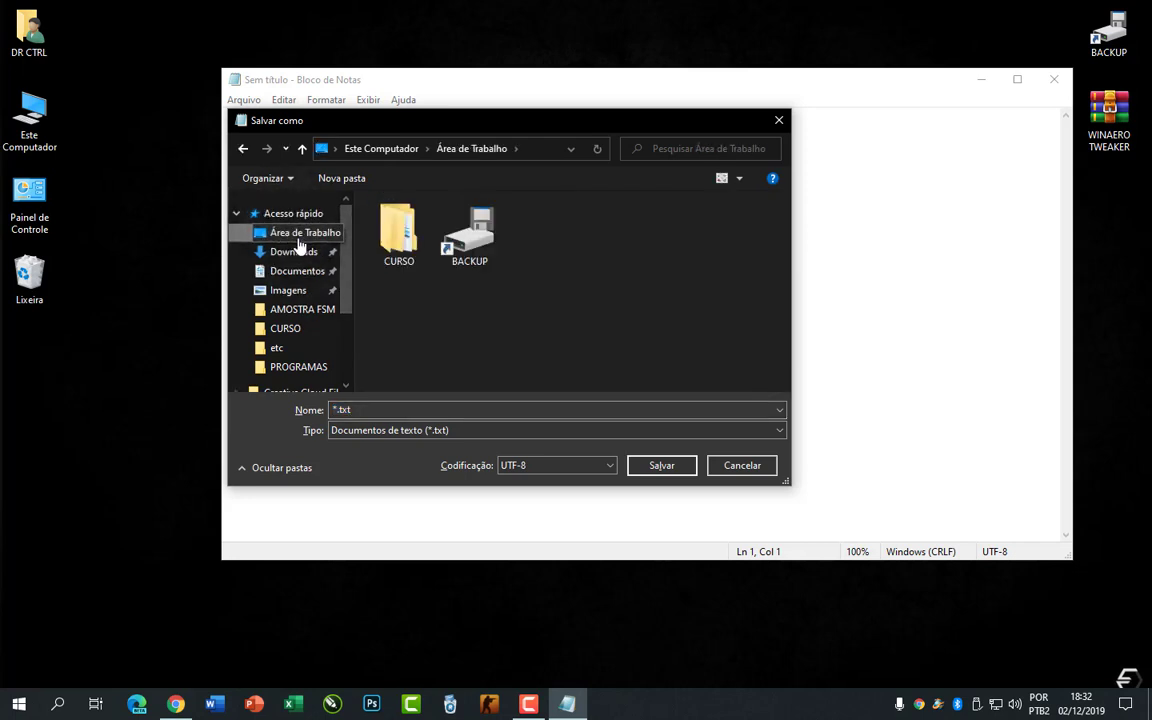
double_click(405, 245)
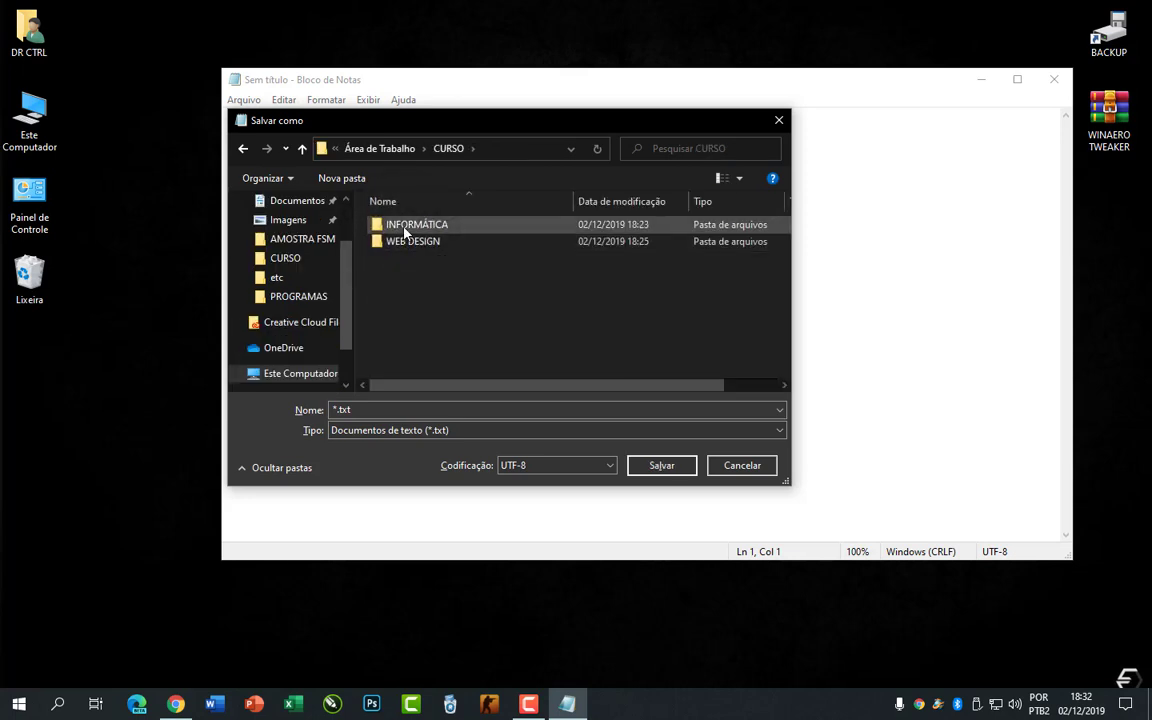
double_click(405, 228)
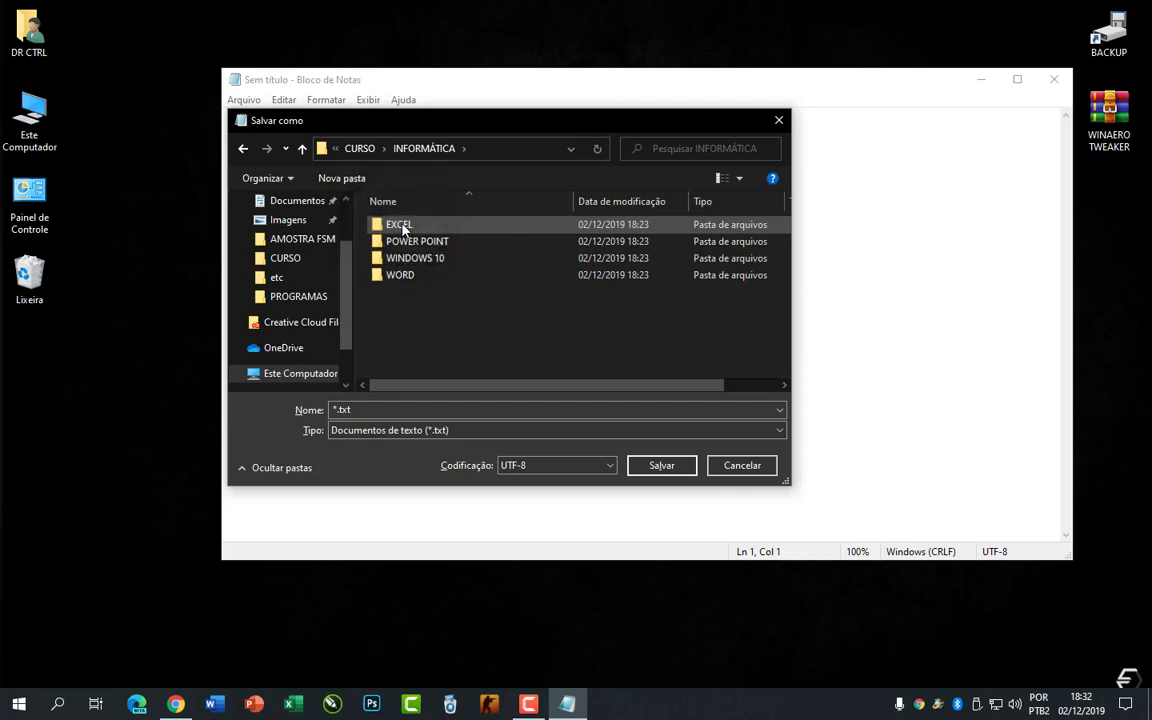
double_click(403, 226)
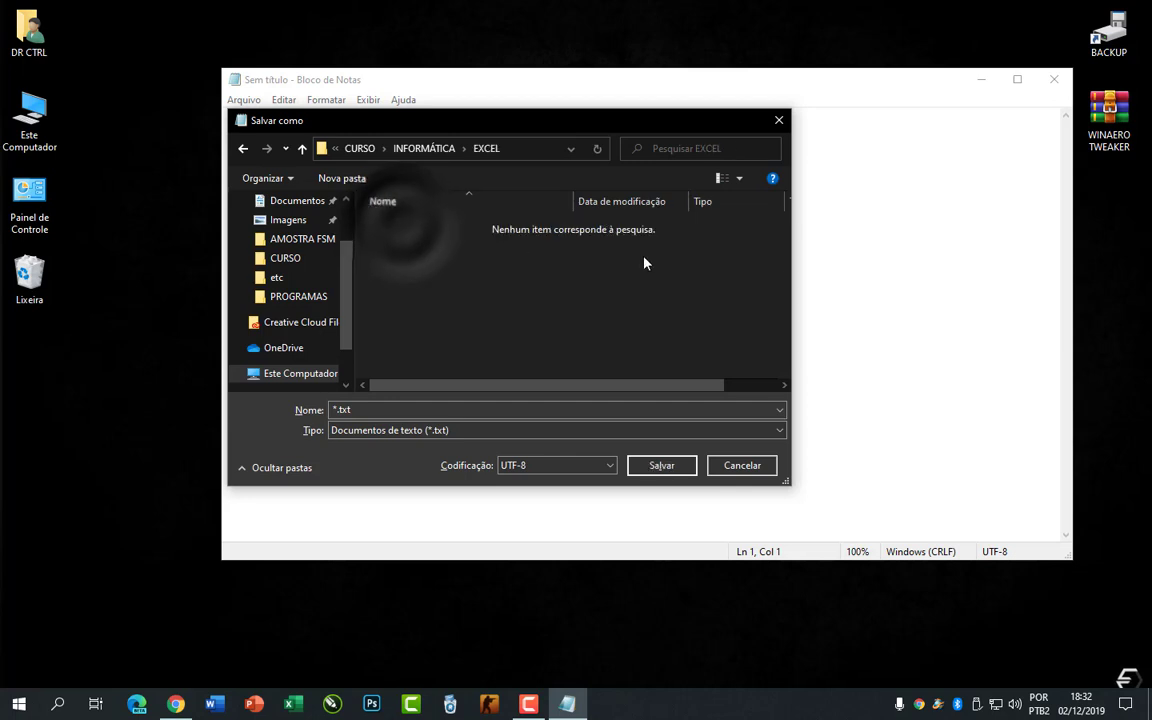
double_click(382, 410)
text(P)
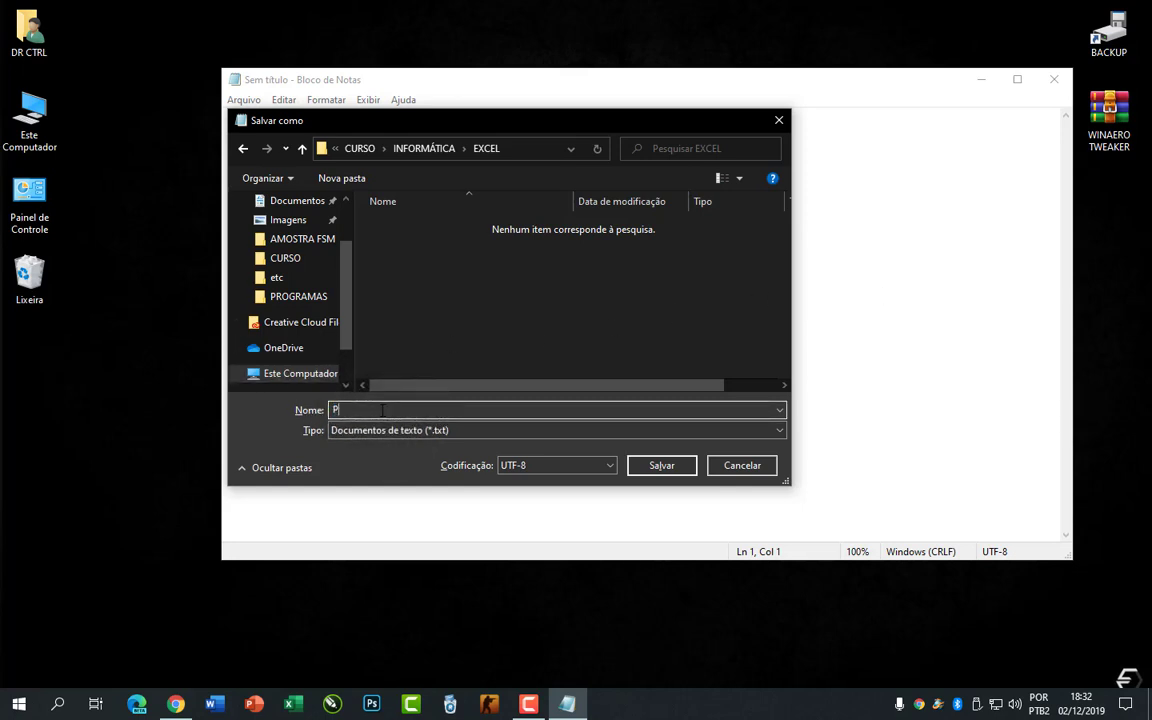
text(LANILHA)
click(666, 470)
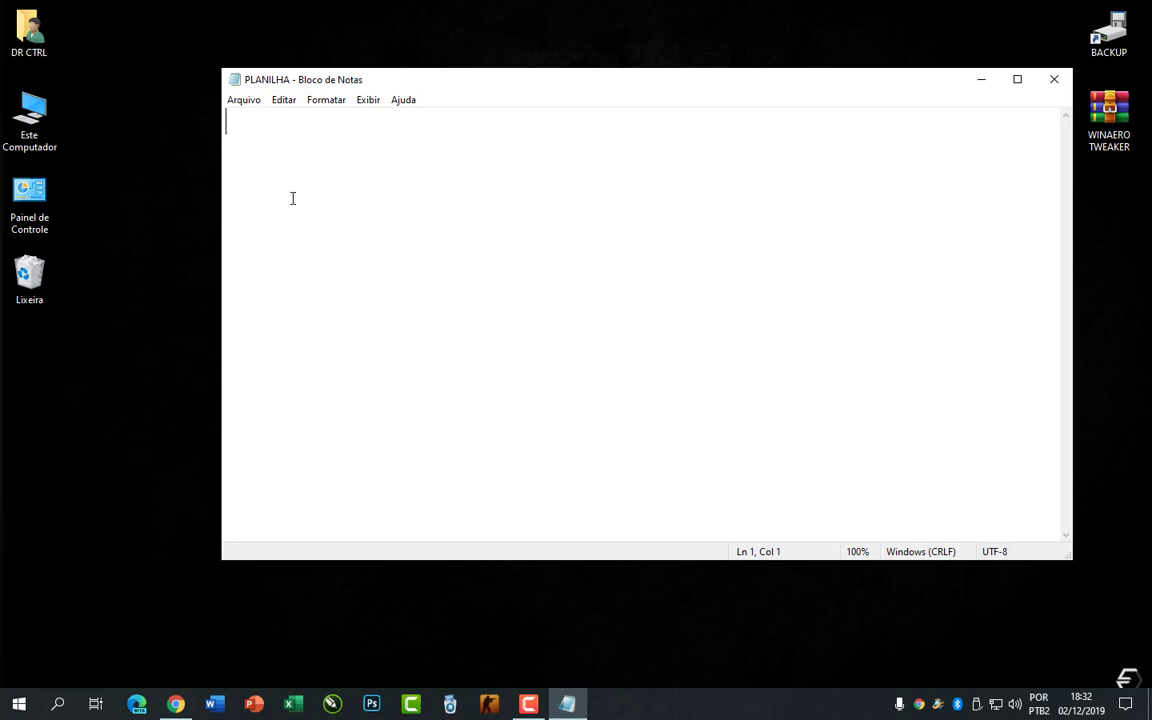
Save a copy of the note as SLIDE in the POWER POINT folder inside INFORMÁTICA
click(240, 104)
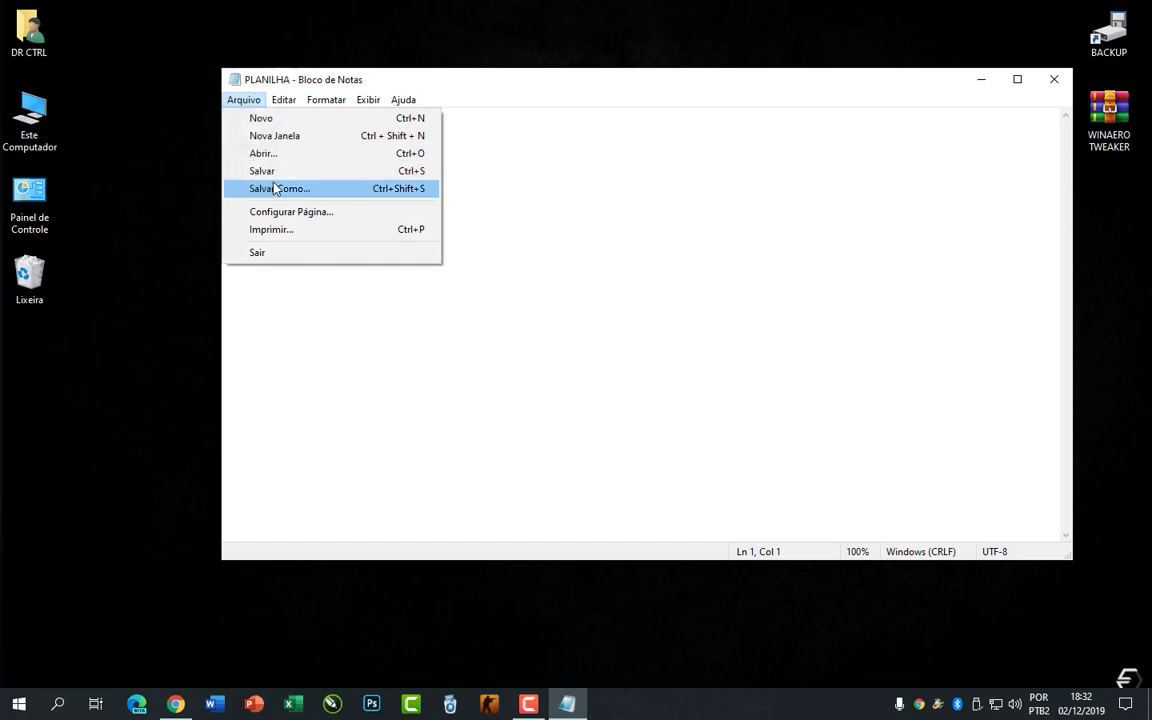
click(401, 199)
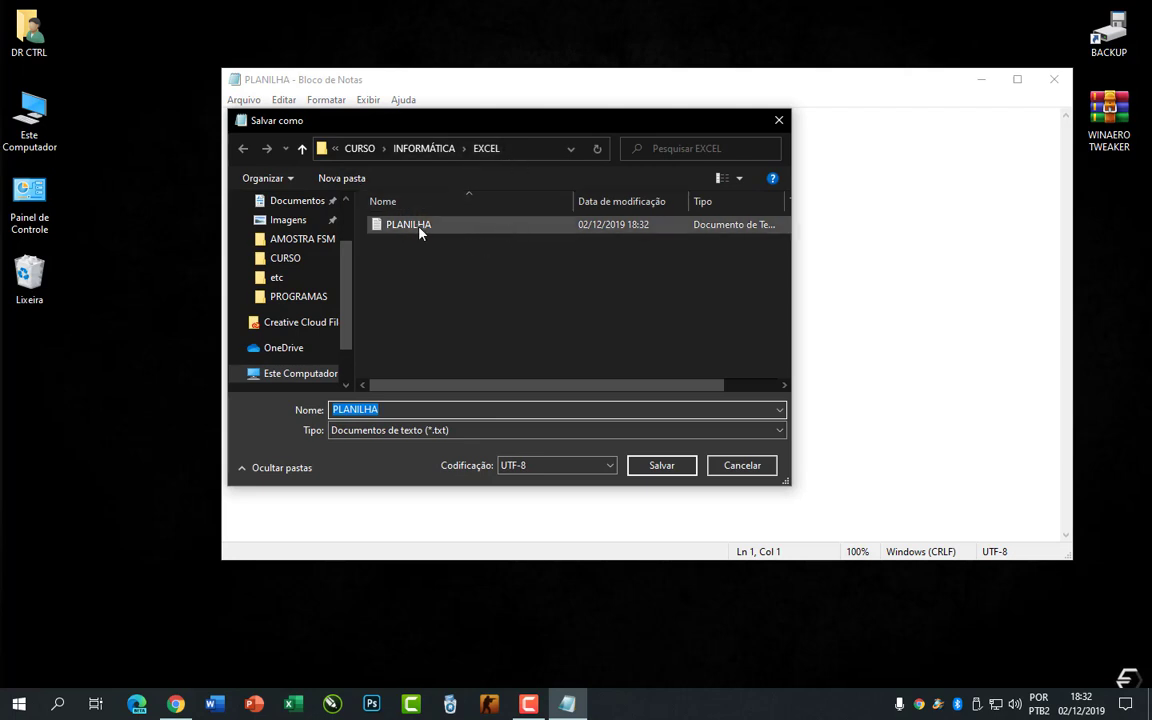
click(425, 149)
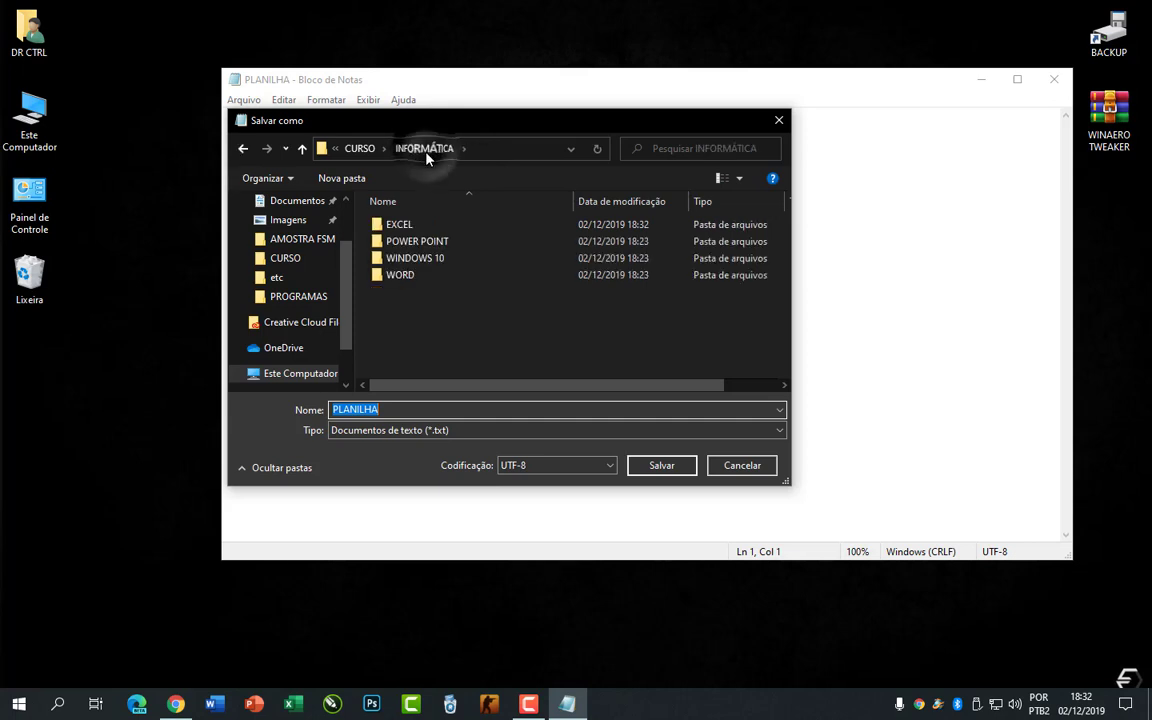
double_click(418, 242)
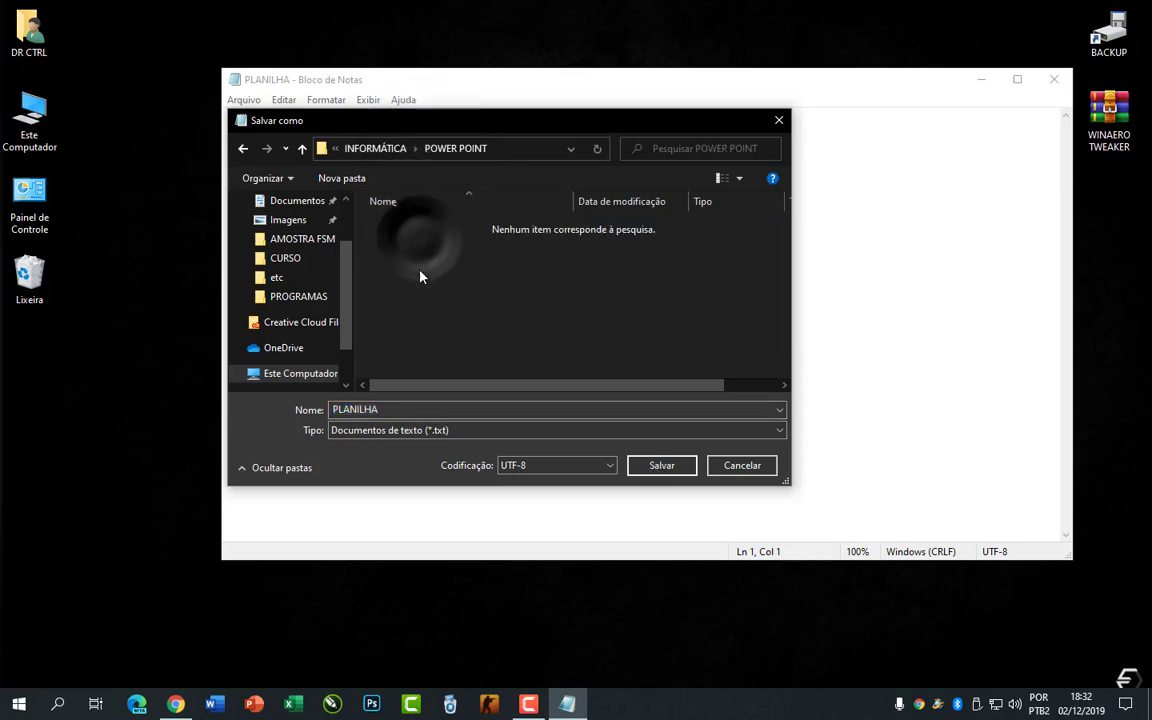
double_click(389, 408)
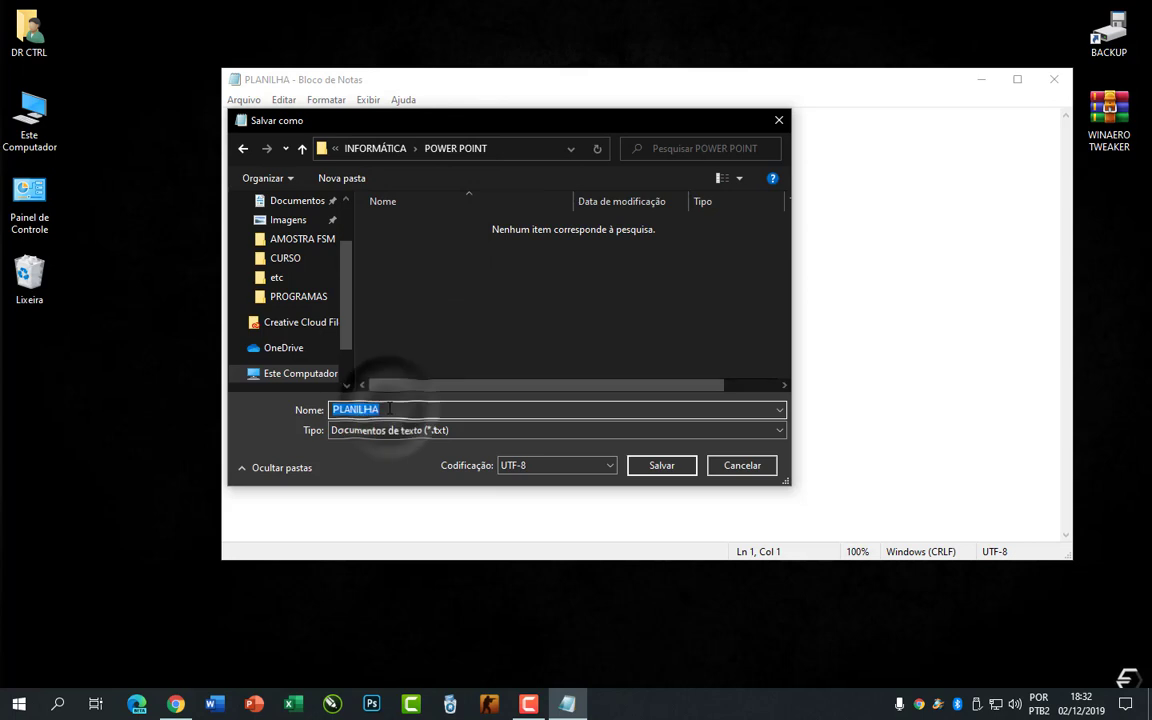
key(BackSpace)
text(SLIDE)
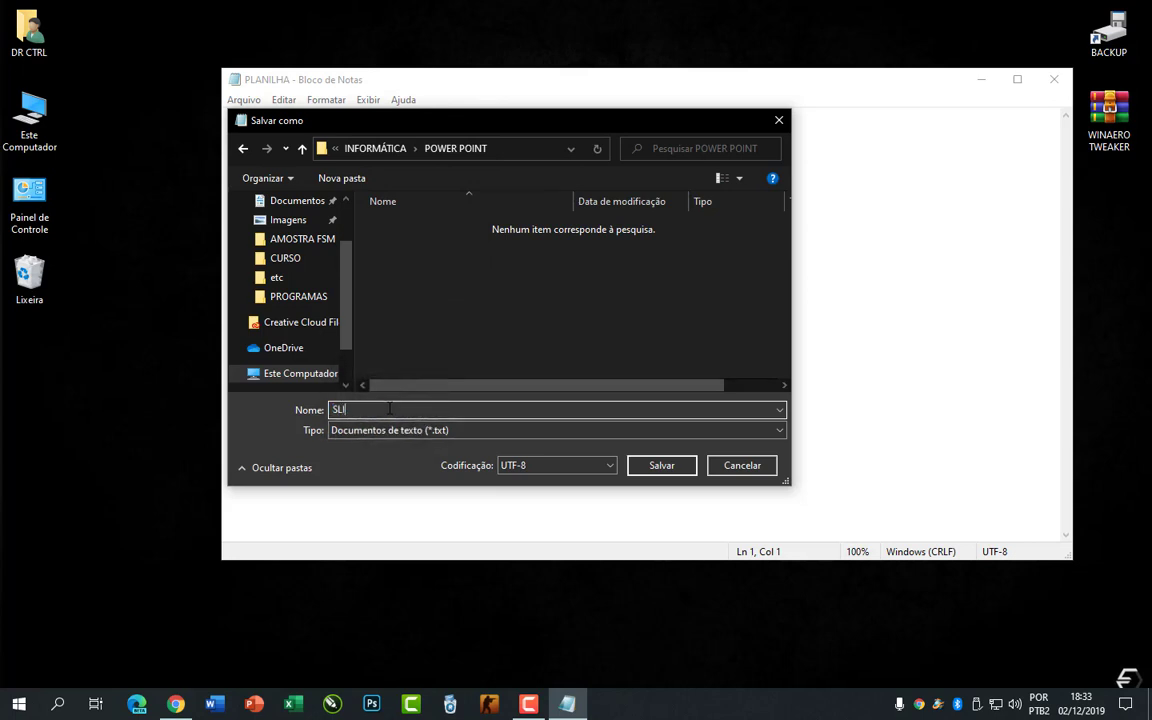
click(673, 466)
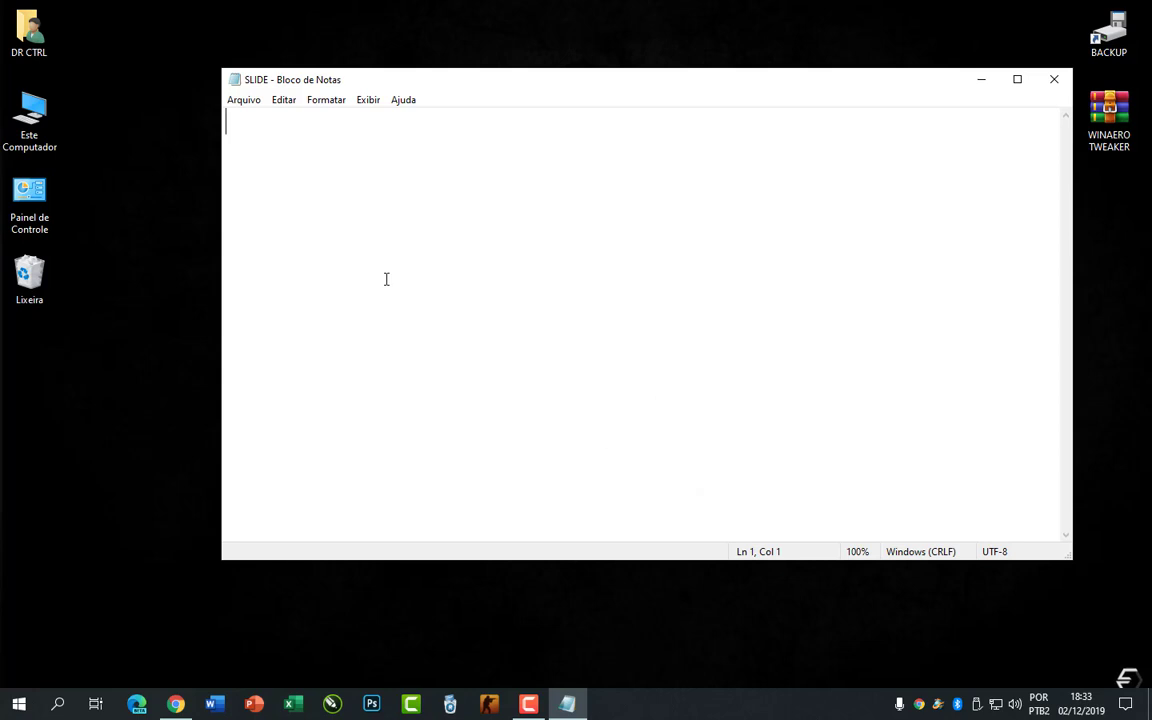
Save another copy of the note as PAINEL DE CONTROLE in the WINDOWS 10 folder inside INFORMÁTICA
key(ctrl+shift+s)
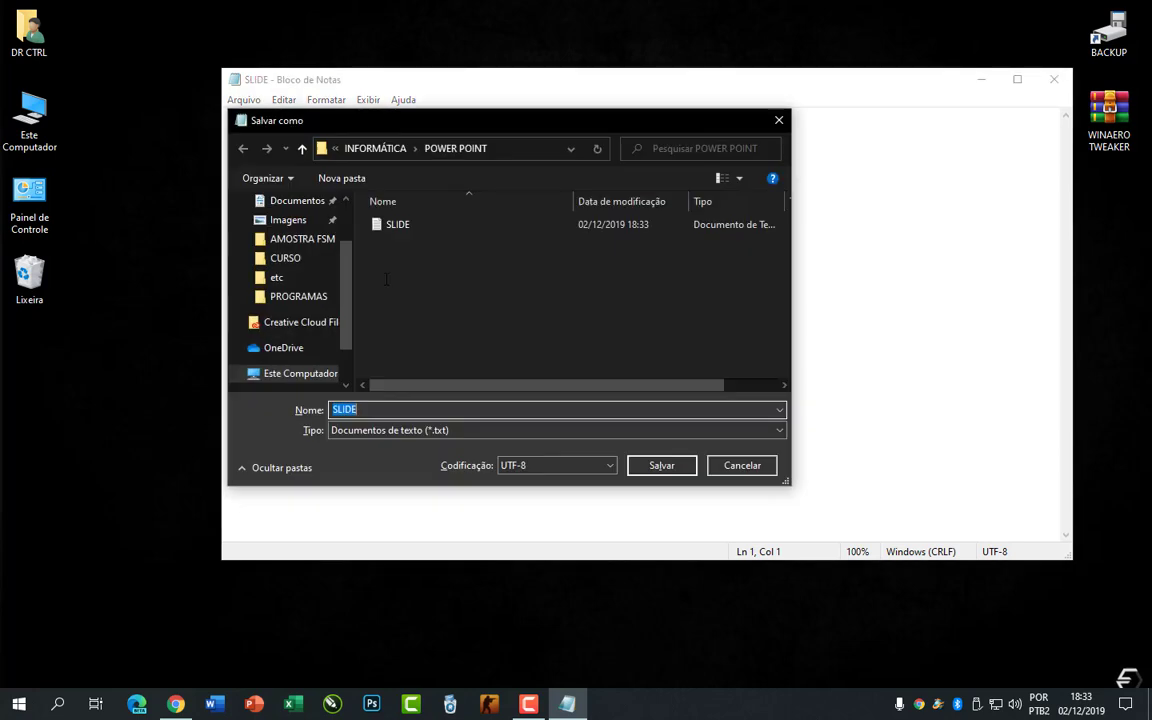
click(375, 150)
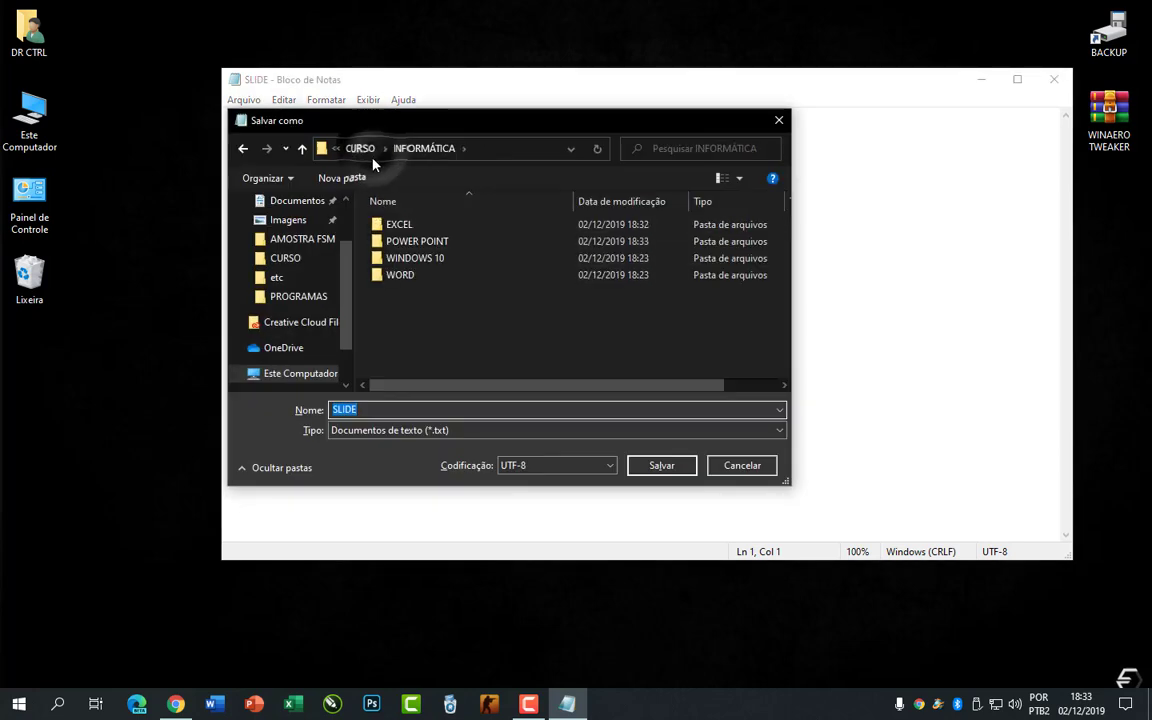
click(418, 262)
double_click(418, 262)
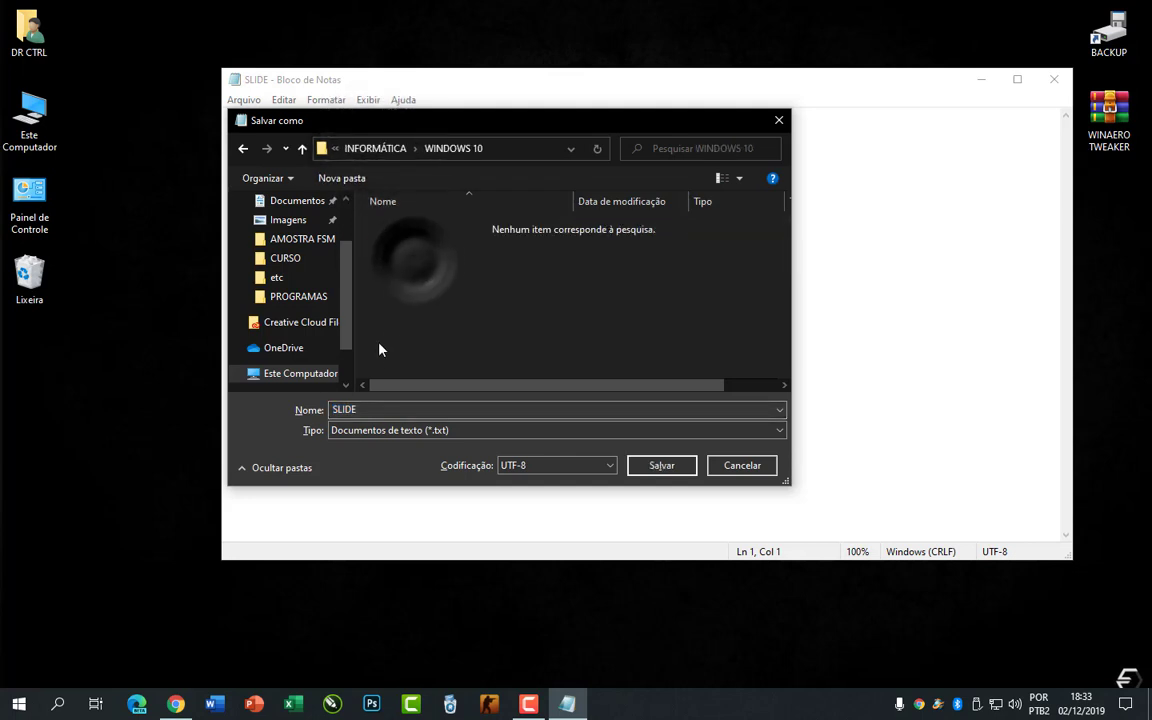
double_click(362, 410)
key(BackSpace)
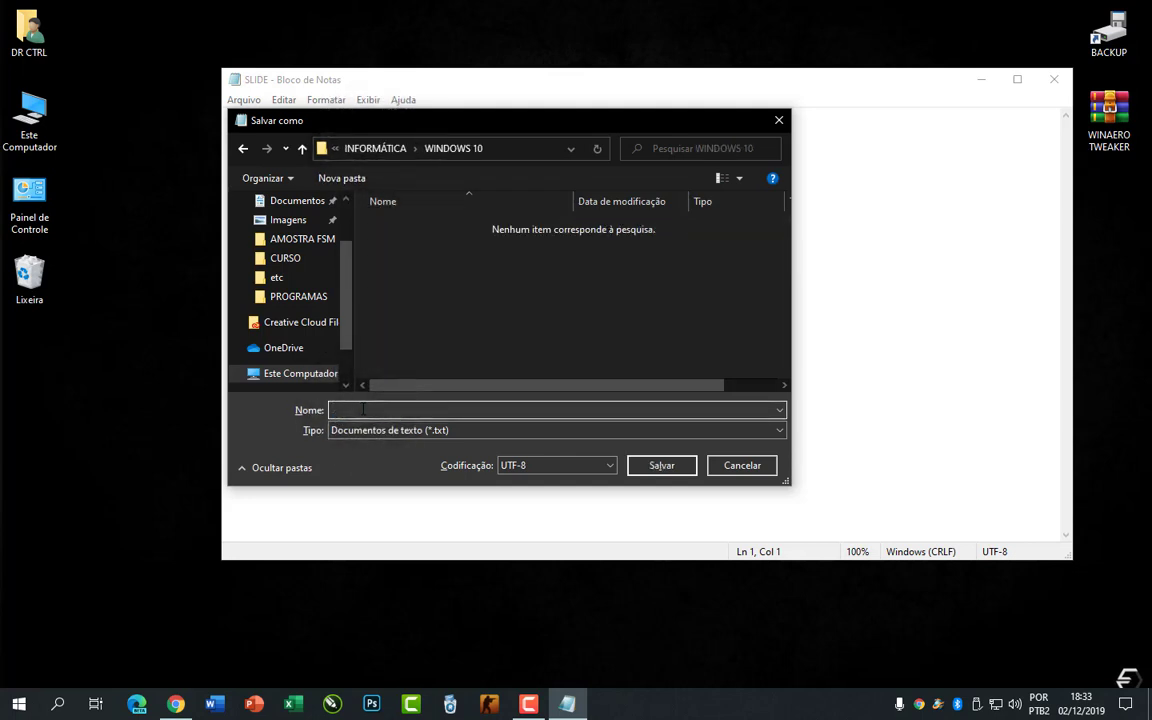
text(PAINEL DE CONTROLE)
key(Return)
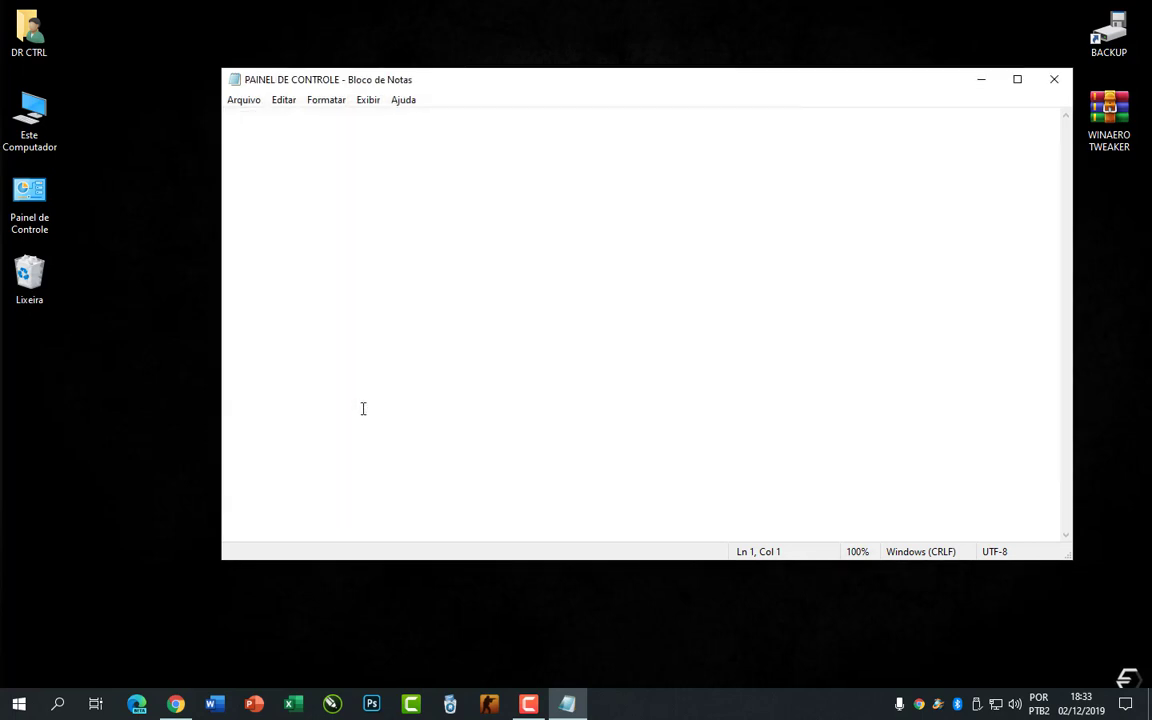
Save another copy of the note as FORMATAÇÃO in the WORD folder inside INFORMÁTICA
key(ctrl+shift+s)
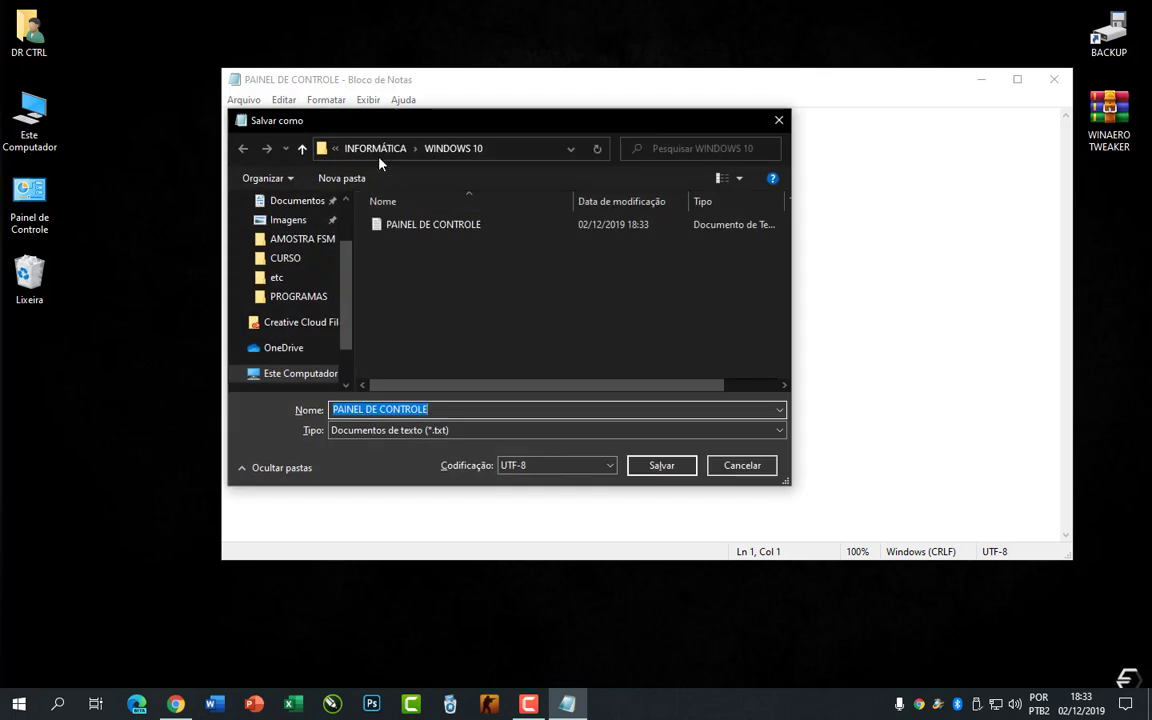
click(345, 148)
double_click(414, 275)
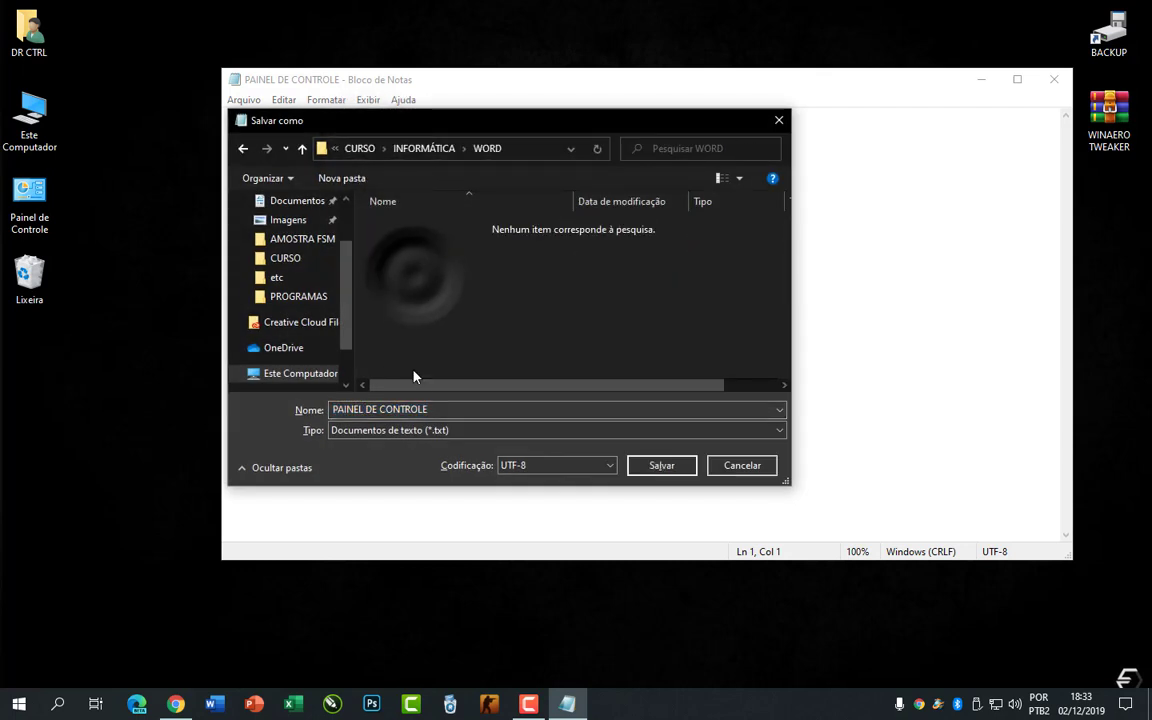
double_click(420, 409)
click(420, 409)
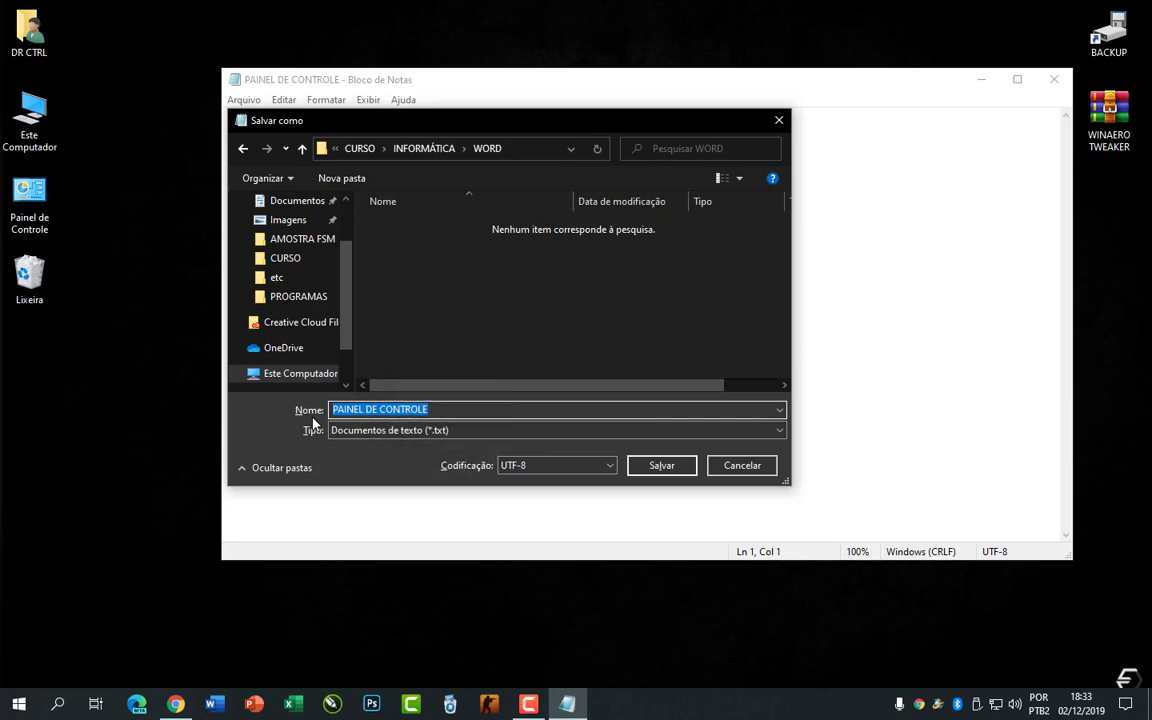
text(FORMATAÇÃ)
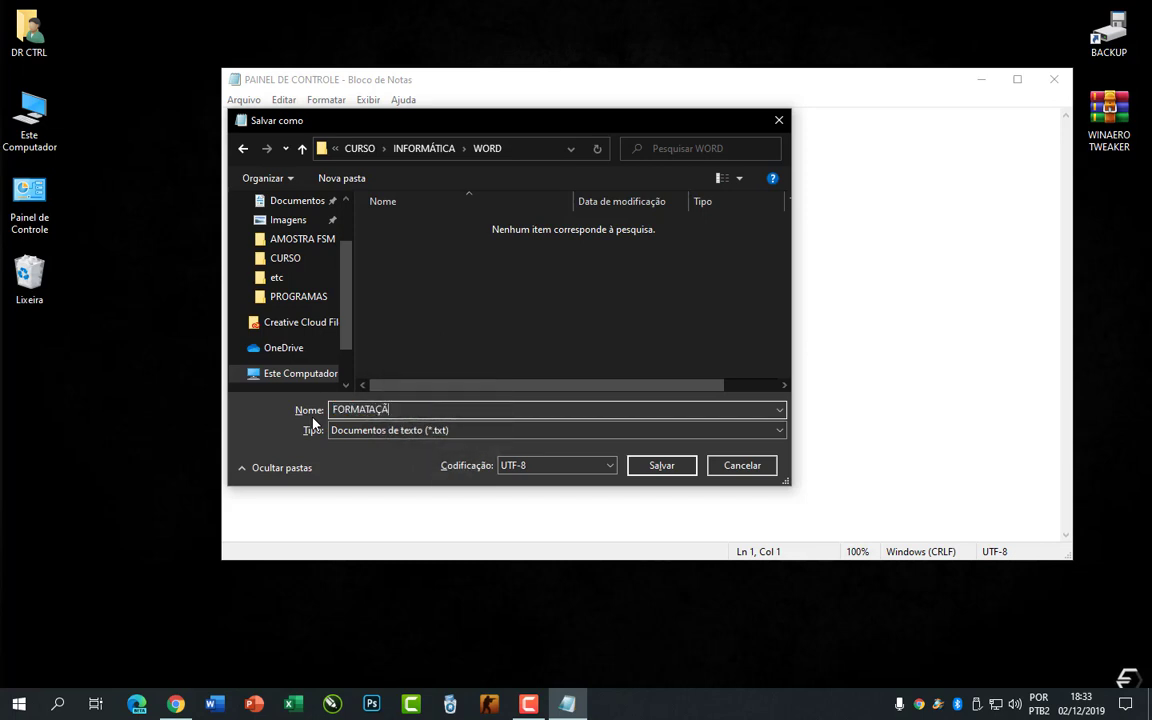
text(O)
key(Return)
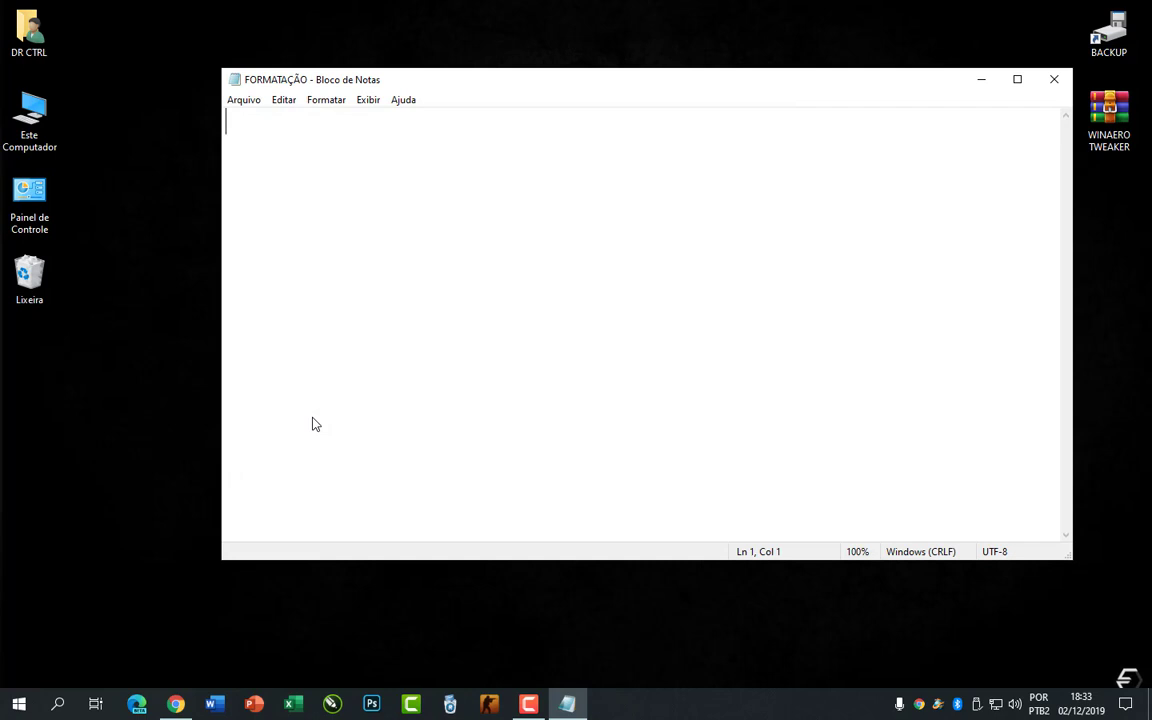
Save another copy as VETOR in CURSO > WEB DESIGN > COREL DRAW > VETORIZAÇÃO and close Bloco de Notas
key(ctrl+shift+s)
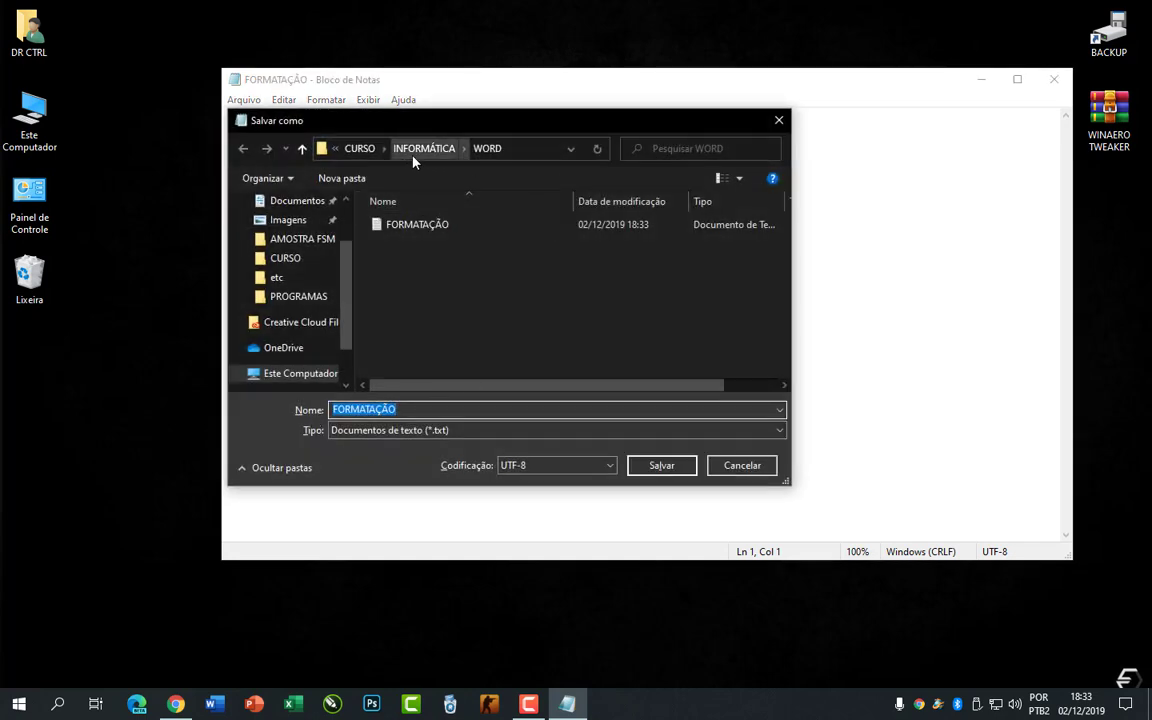
click(360, 148)
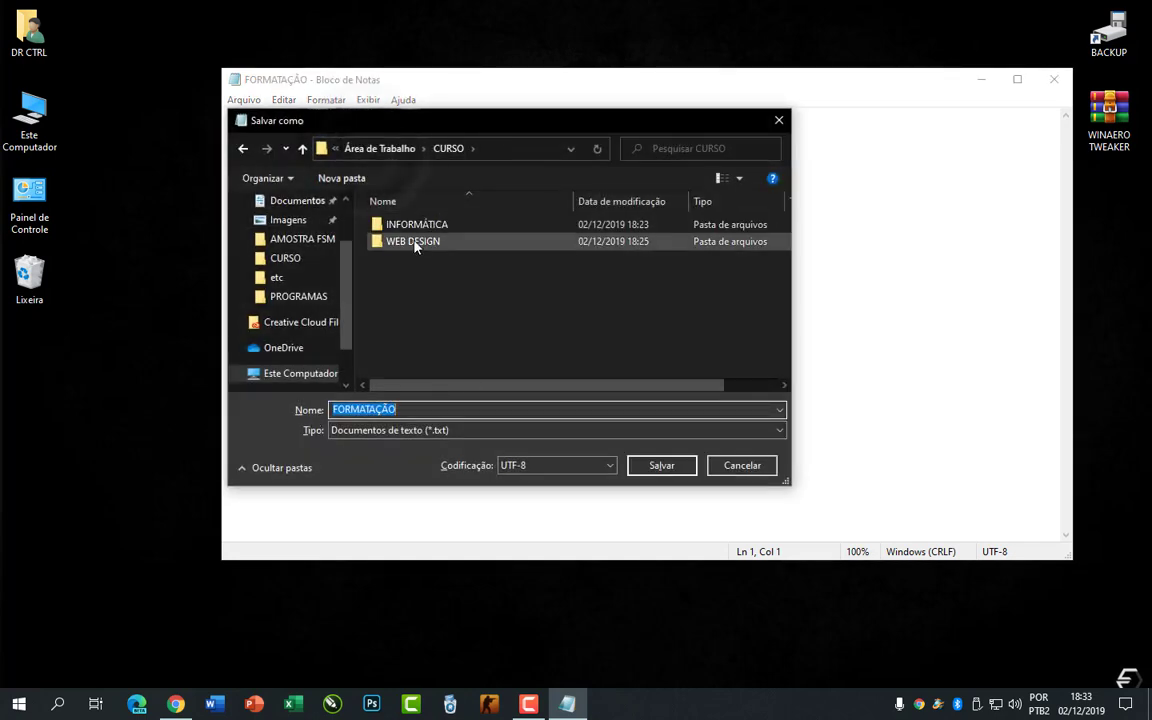
double_click(415, 245)
double_click(415, 228)
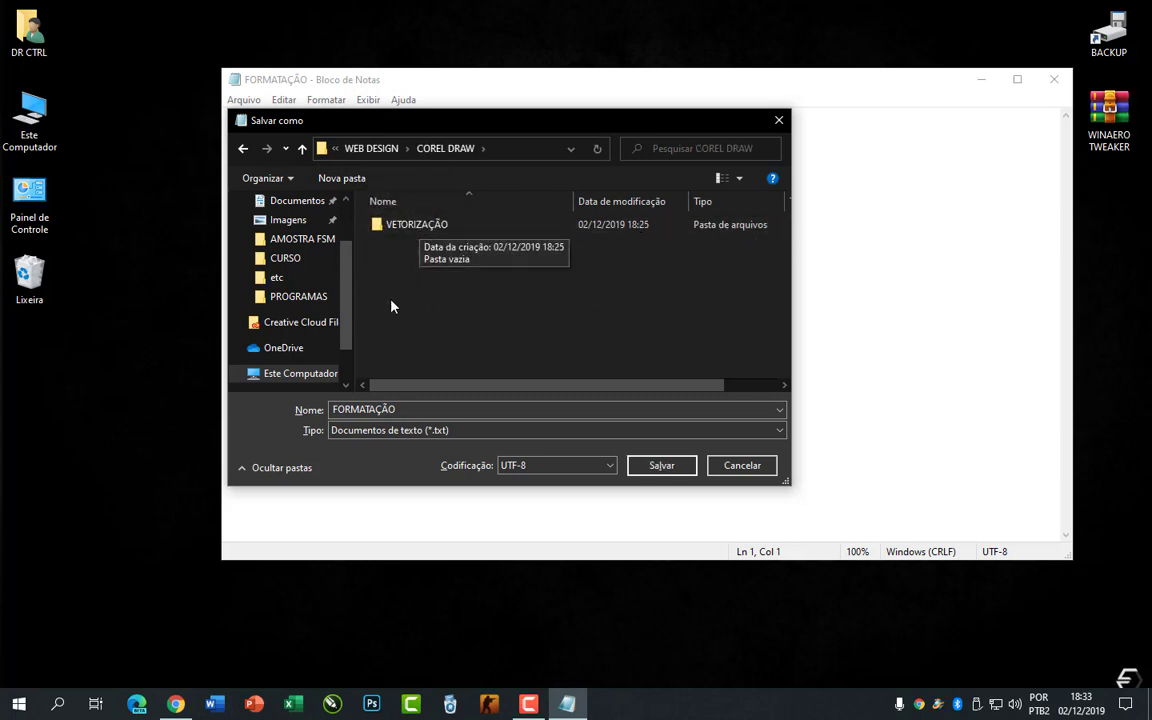
double_click(407, 231)
double_click(412, 410)
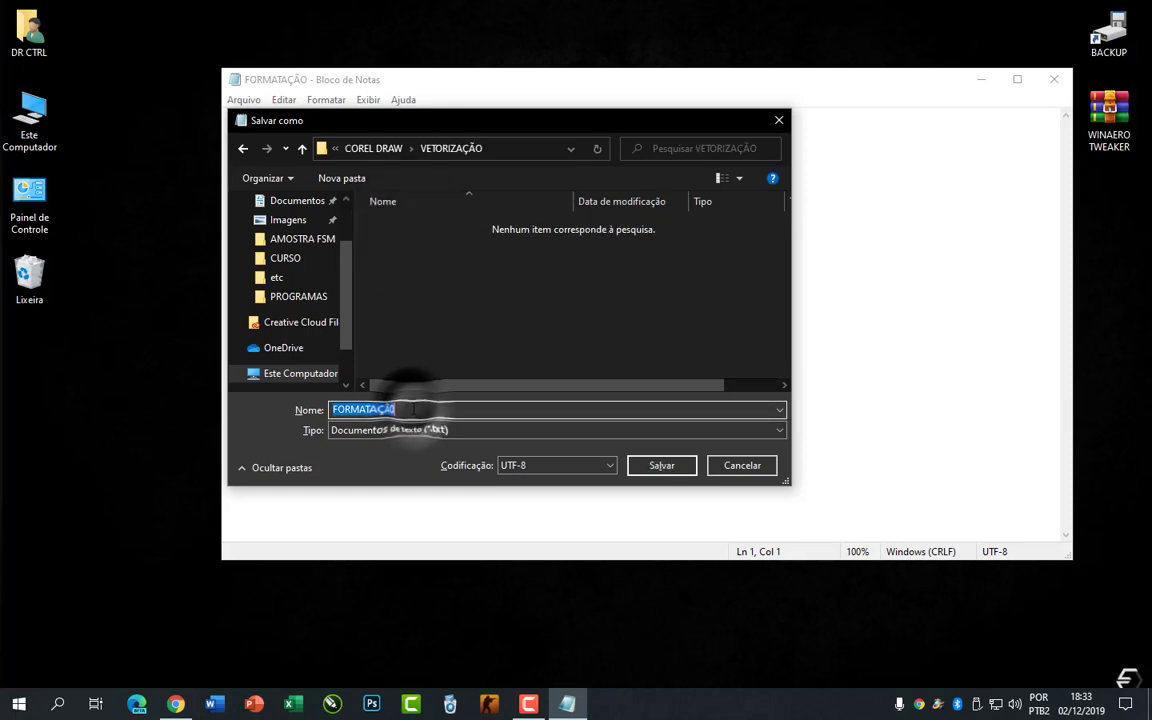
text(VETOR)
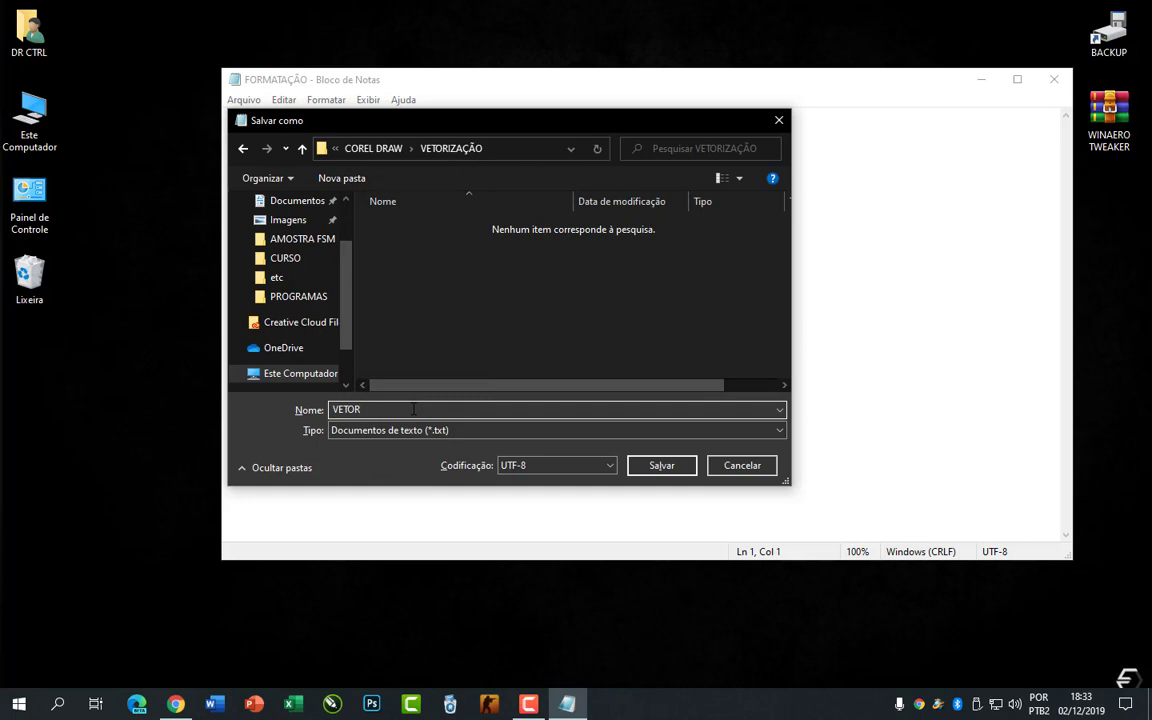
key(Return)
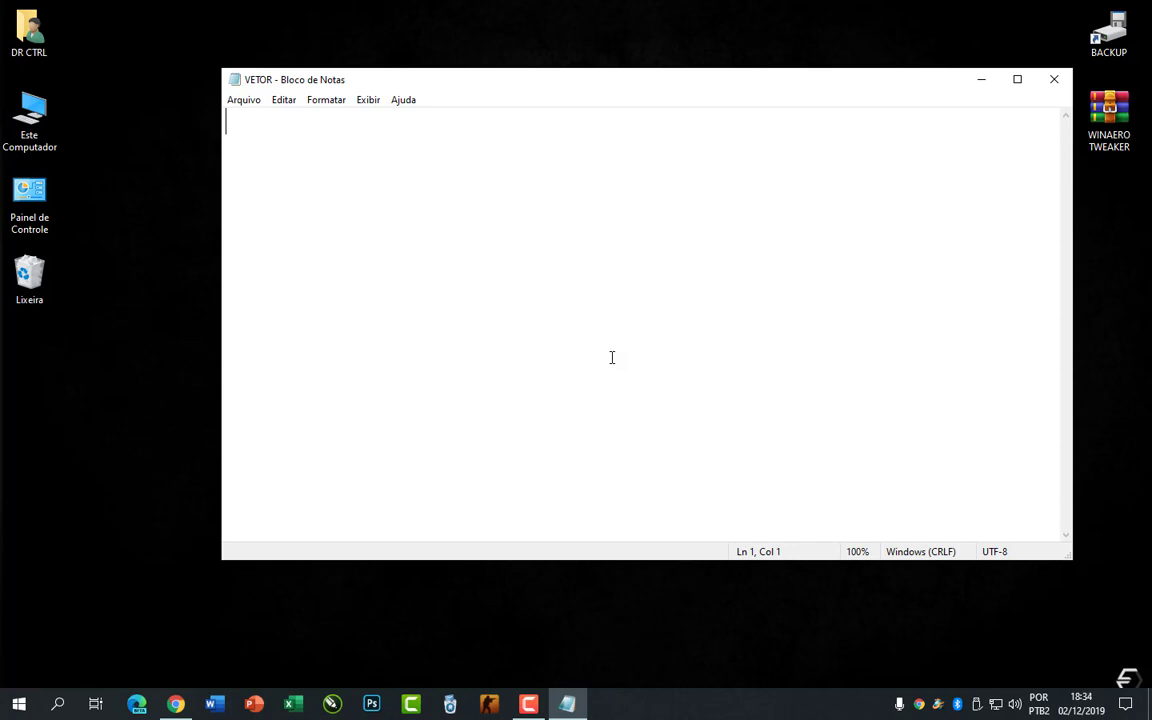
click(1054, 79)
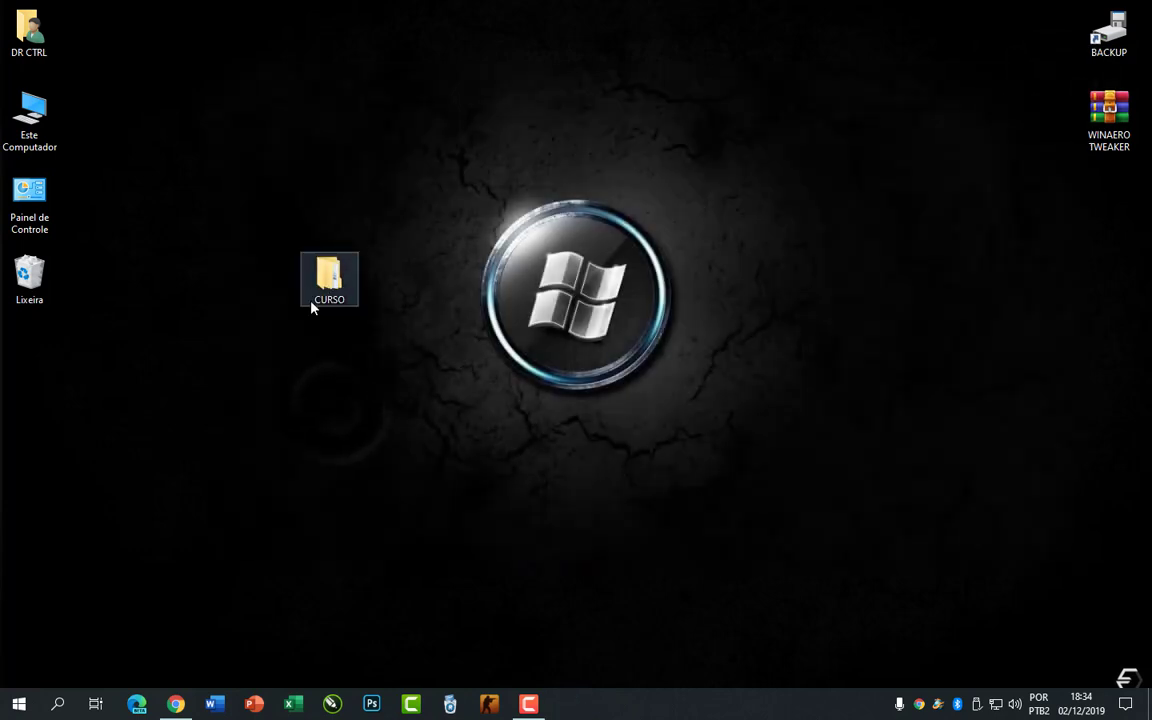
Check the file saved in the EXCEL folder inside CURSO > INFORMÁTICA, returning to INFORMÁTICA with nothing selected
double_click(331, 277)
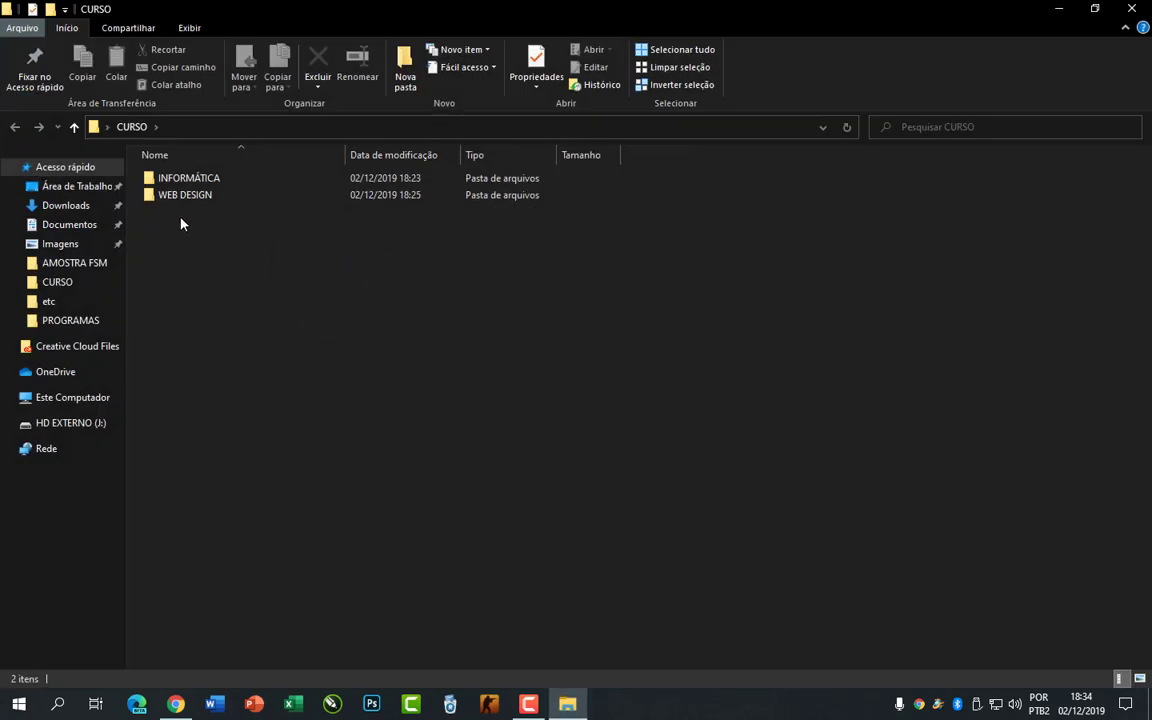
double_click(177, 182)
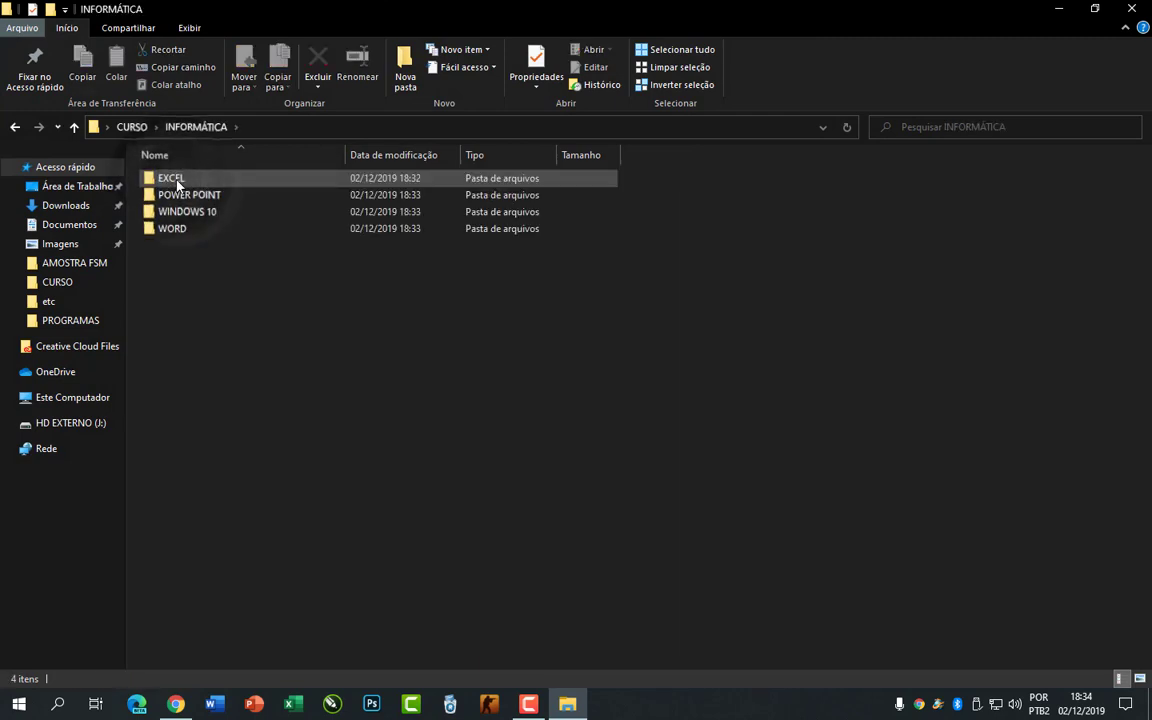
click(178, 180)
double_click(177, 180)
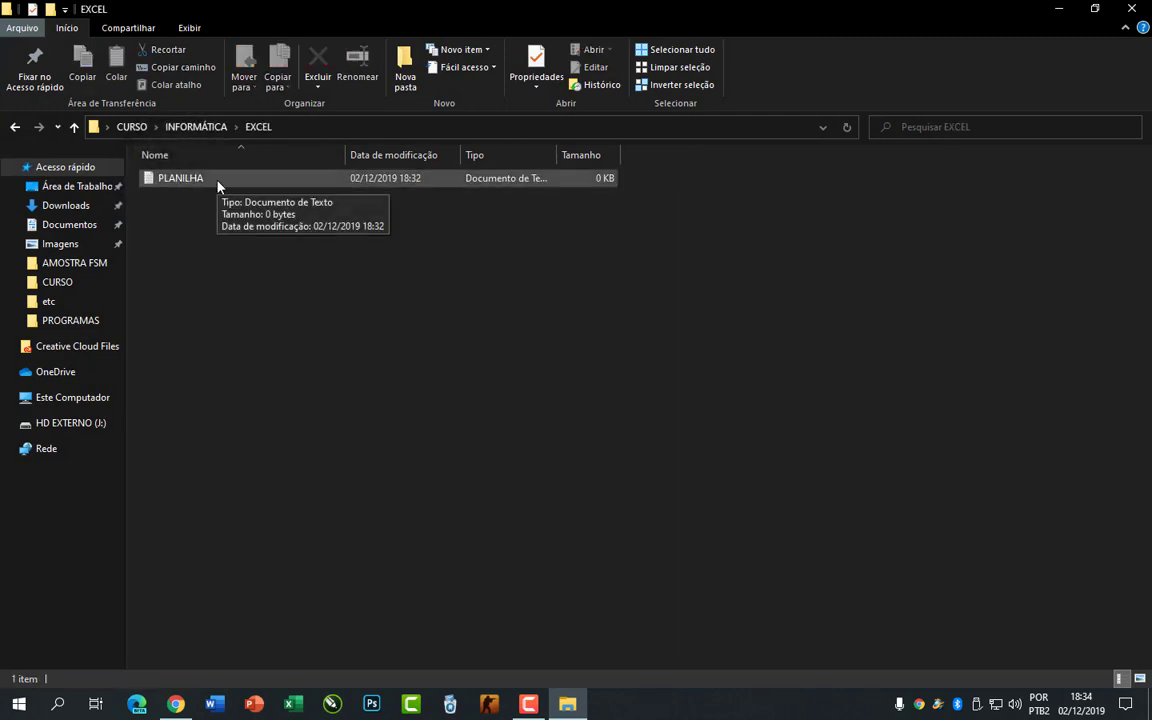
click(18, 129)
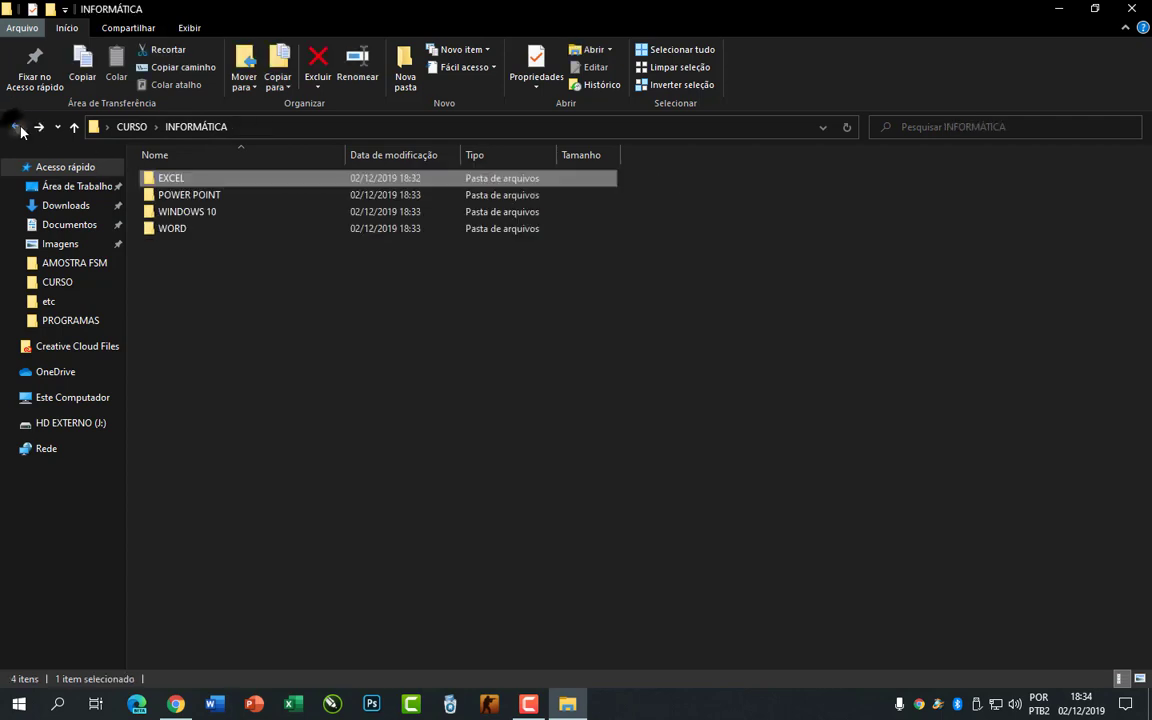
click(281, 322)
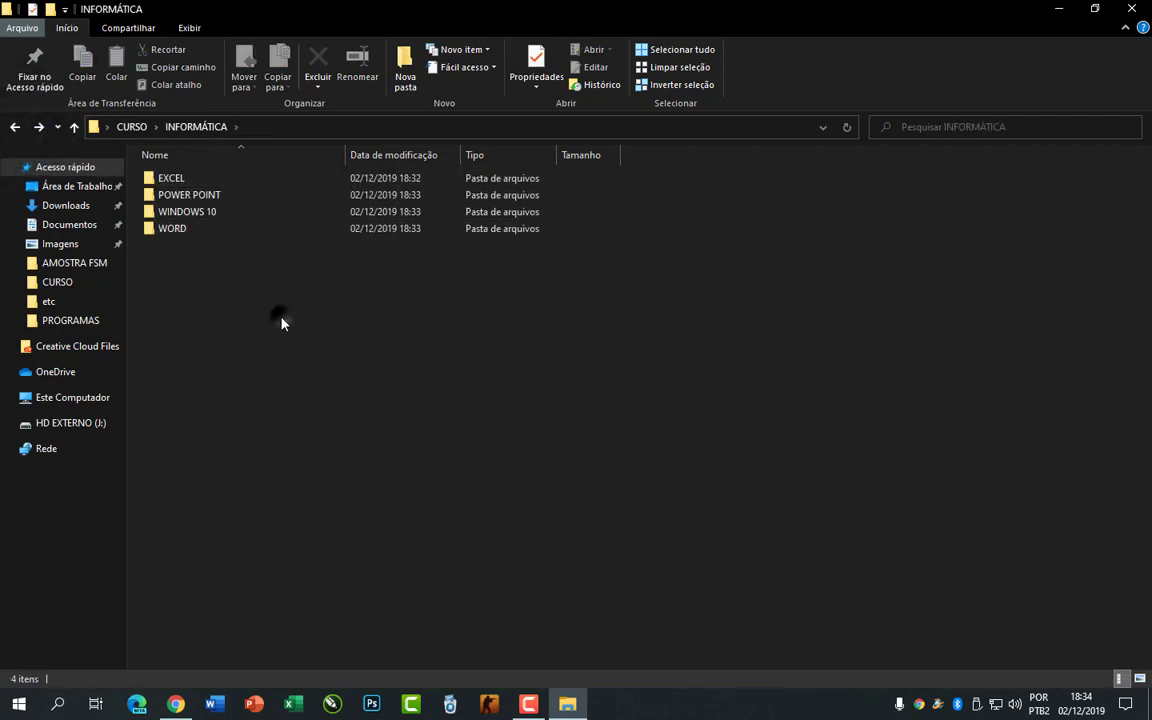
Close the INFORMÁTICA folder window and move the CURSO folder one icon space to the left on the desktop
click(1133, 10)
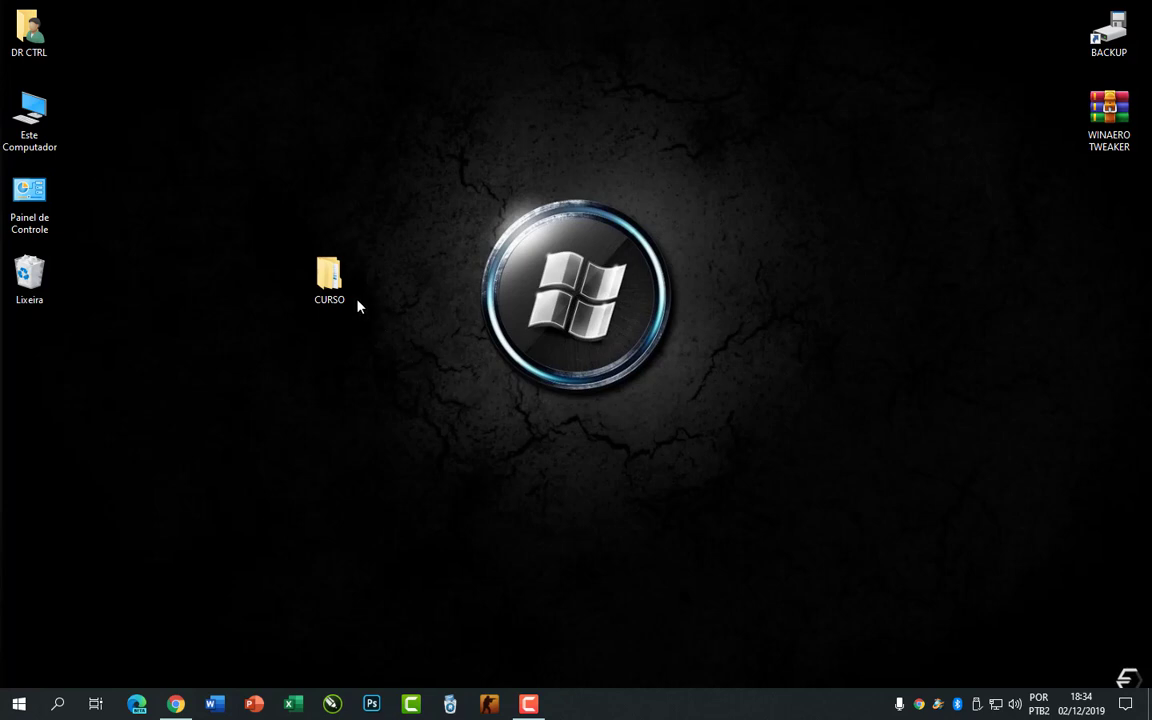
click(700, 380)
drag(329, 275, 269, 275)
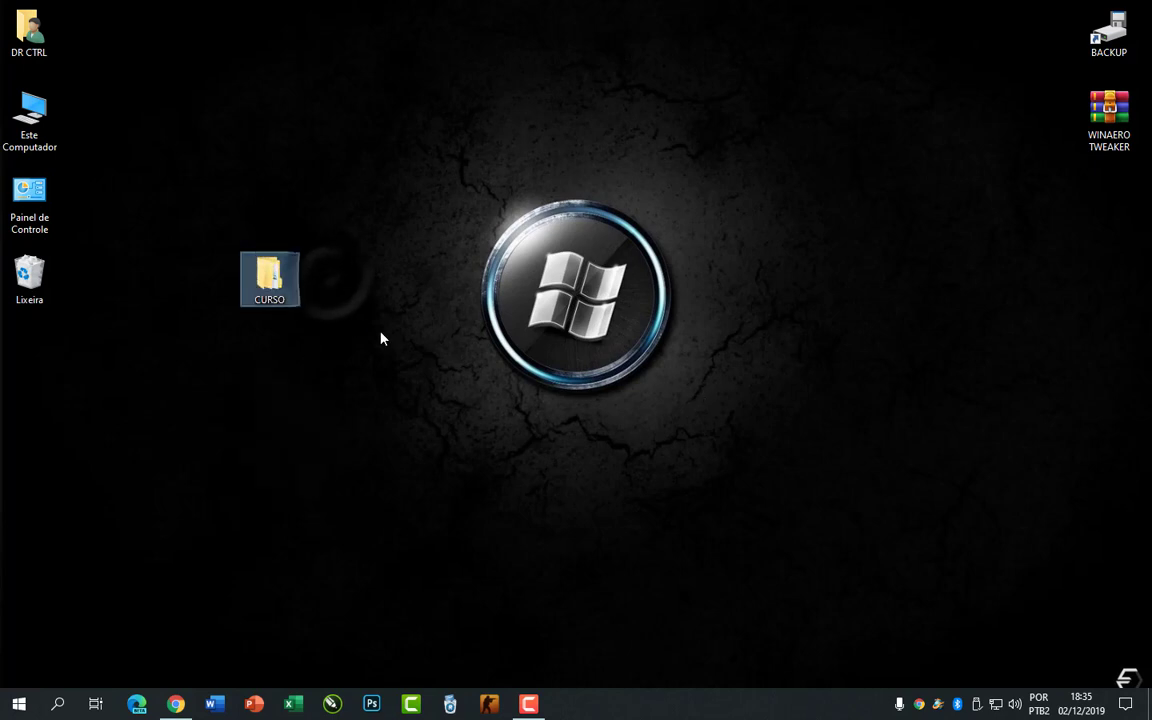